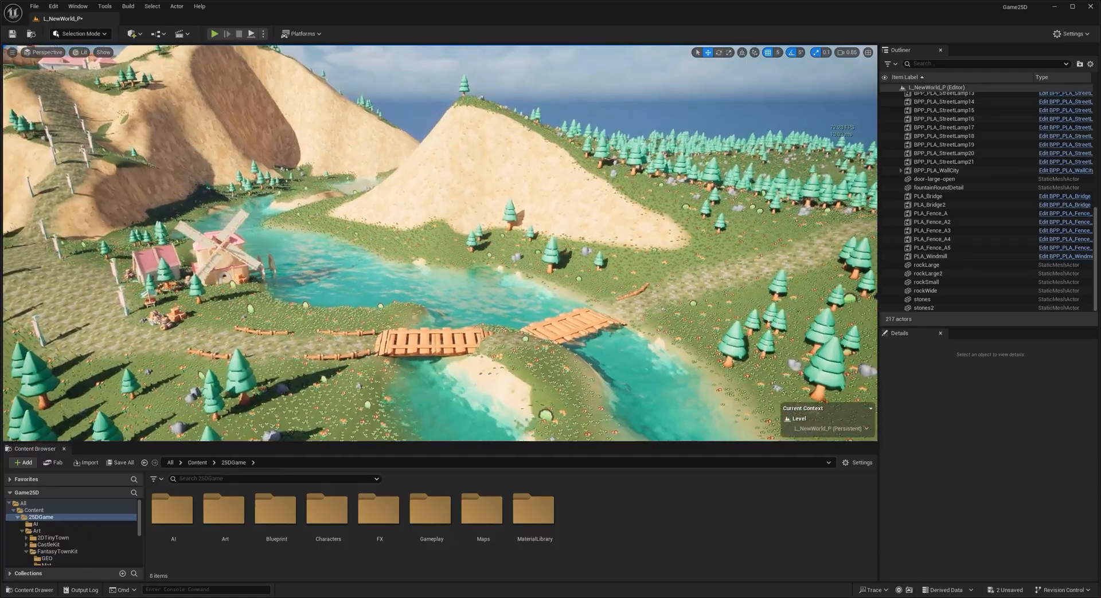
Look over the river, windmill, bridges and hills in the level from several viewpoints.
key("a")
key("d")
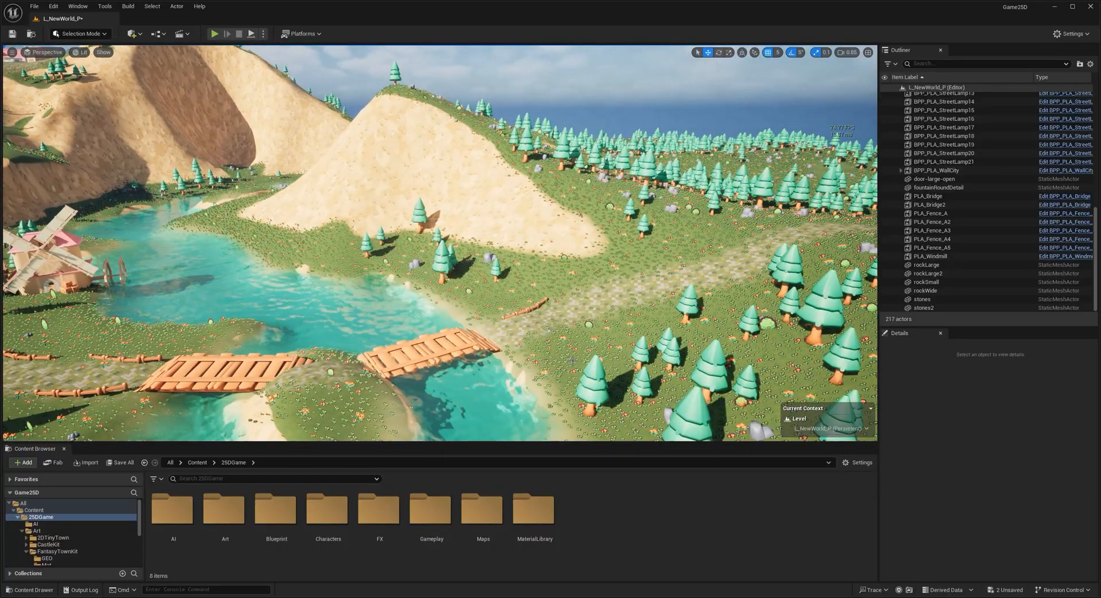
key("s")
right_click_drag(558, 346, 499, 267)
key("w")
key("a")
key("d")
key("a")
key("w")
key("s")
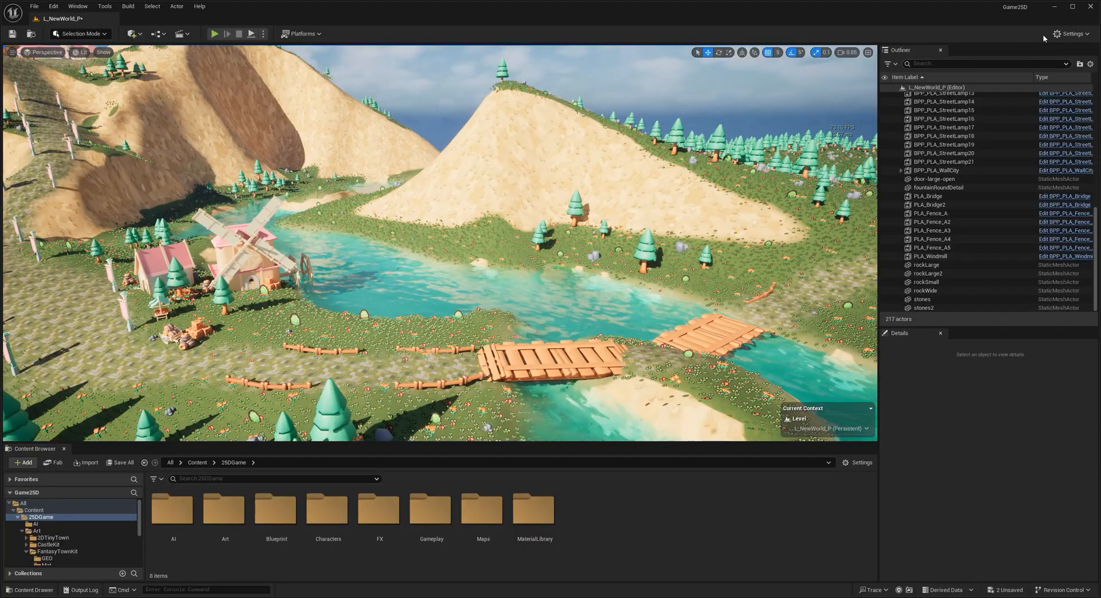
Enable the Volumetrics plugin and close the plugin browser after the editor restart.
left_click(1067, 34)
left_click(1074, 88)
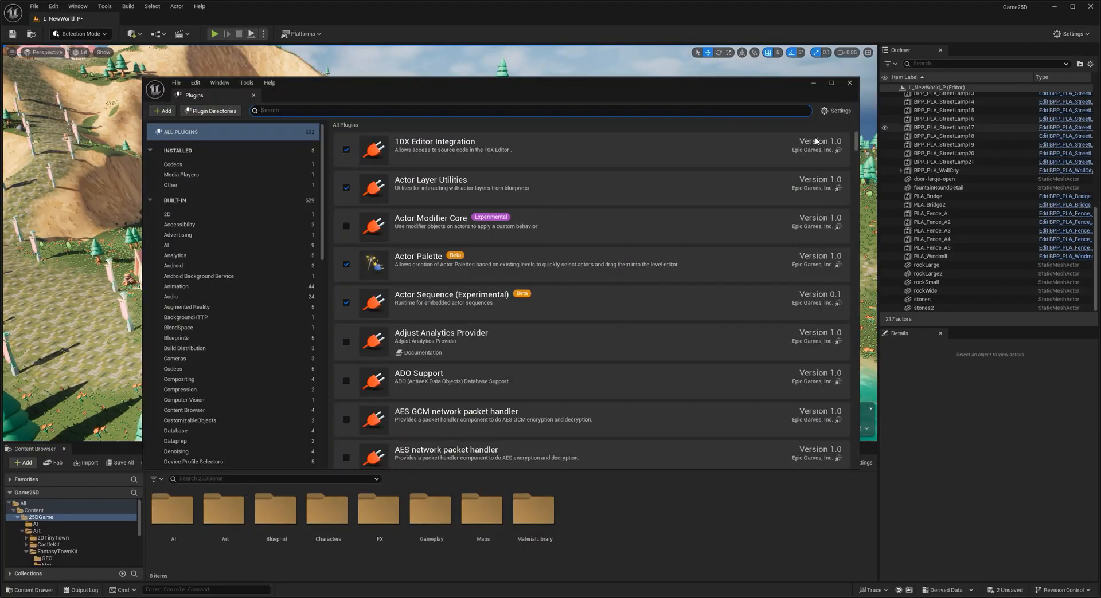
left_click(503, 111)
type("volu")
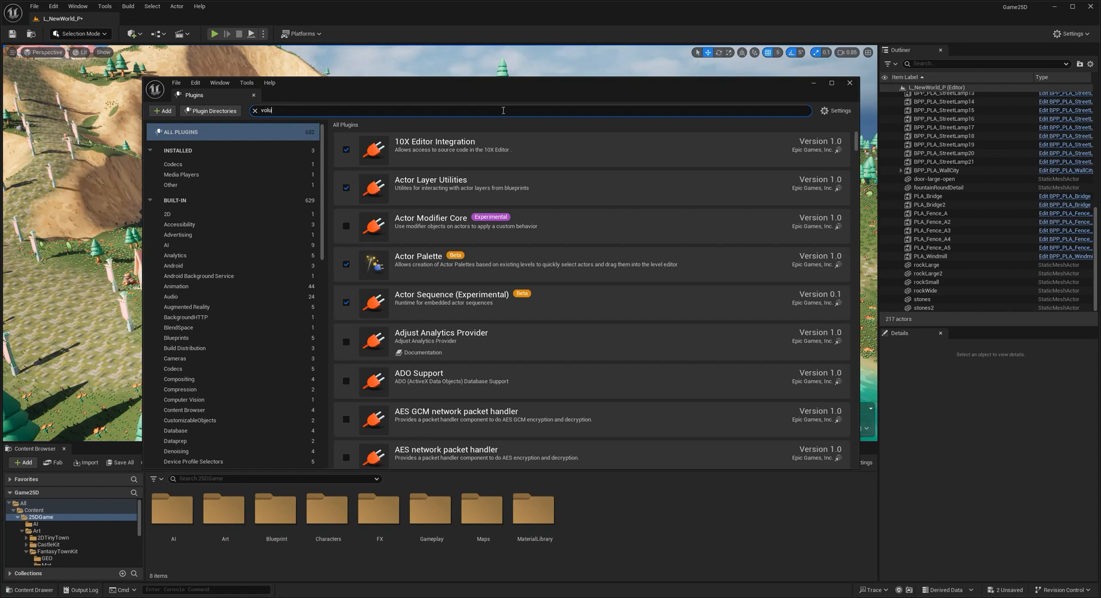
type("metrics")
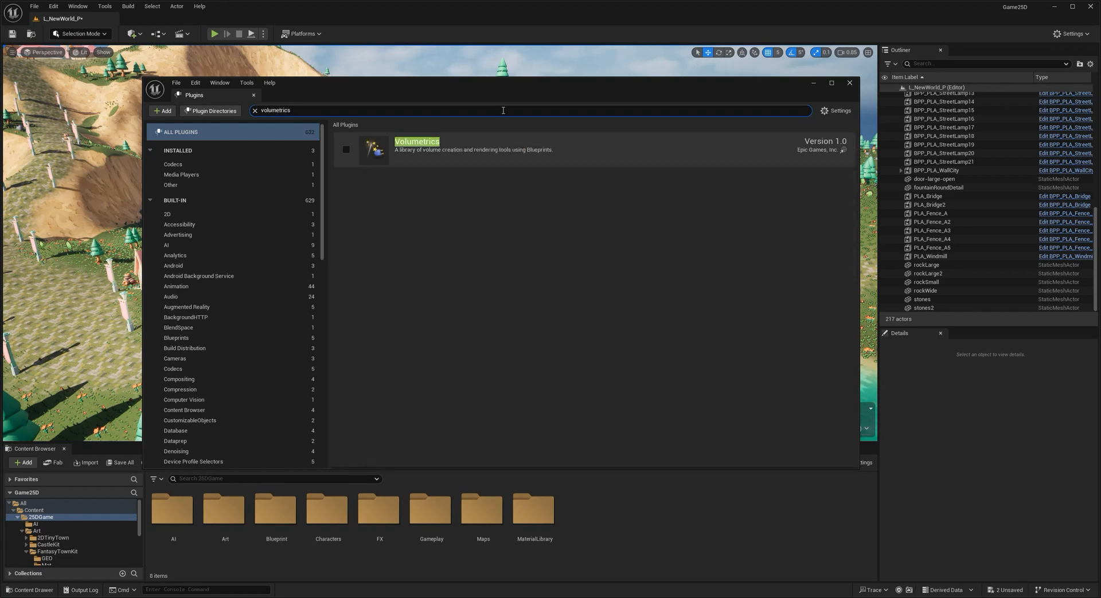
left_click(347, 151)
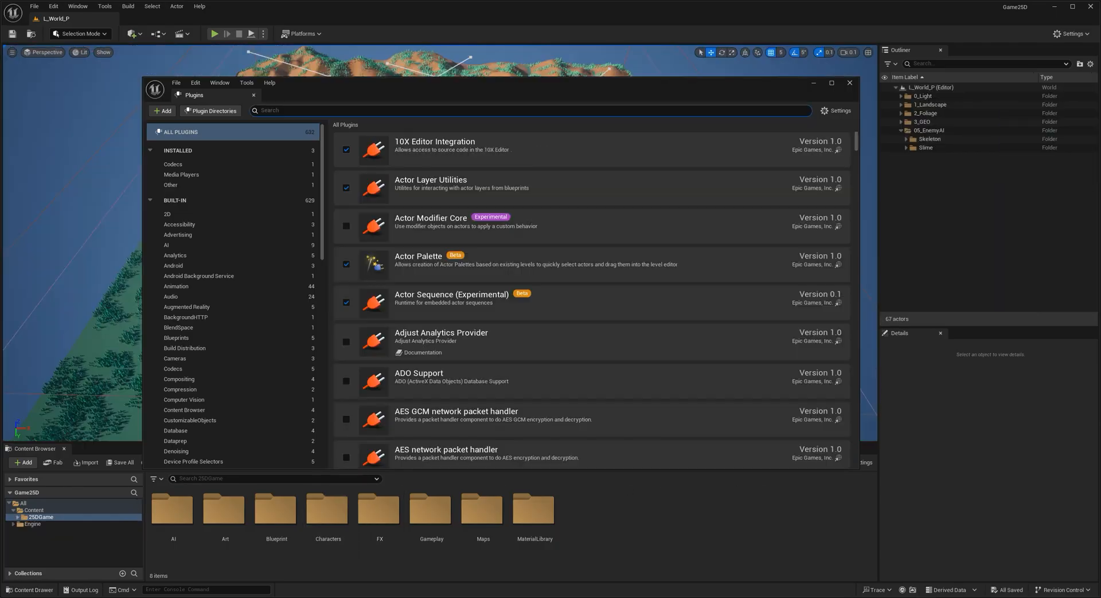
left_click(849, 85)
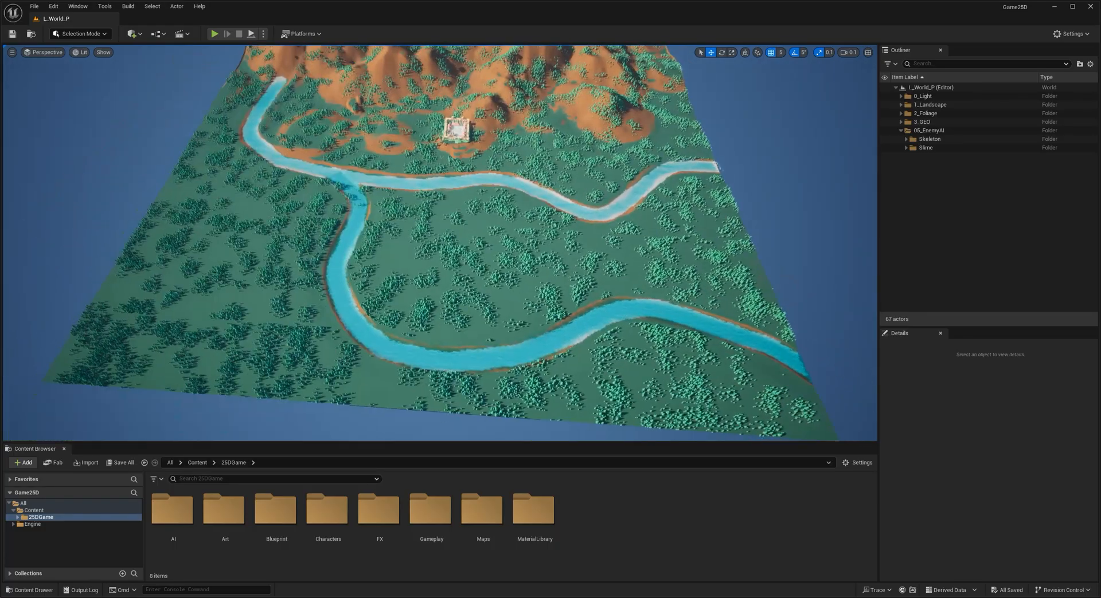
Open the L_NewWorld_P level from the FollowAlong maps folder.
key("w")
right_click_drag(440, 244, 462, 221)
scroll(443, 235, "up", 3)
right_click_drag(510, 252, 536, 234)
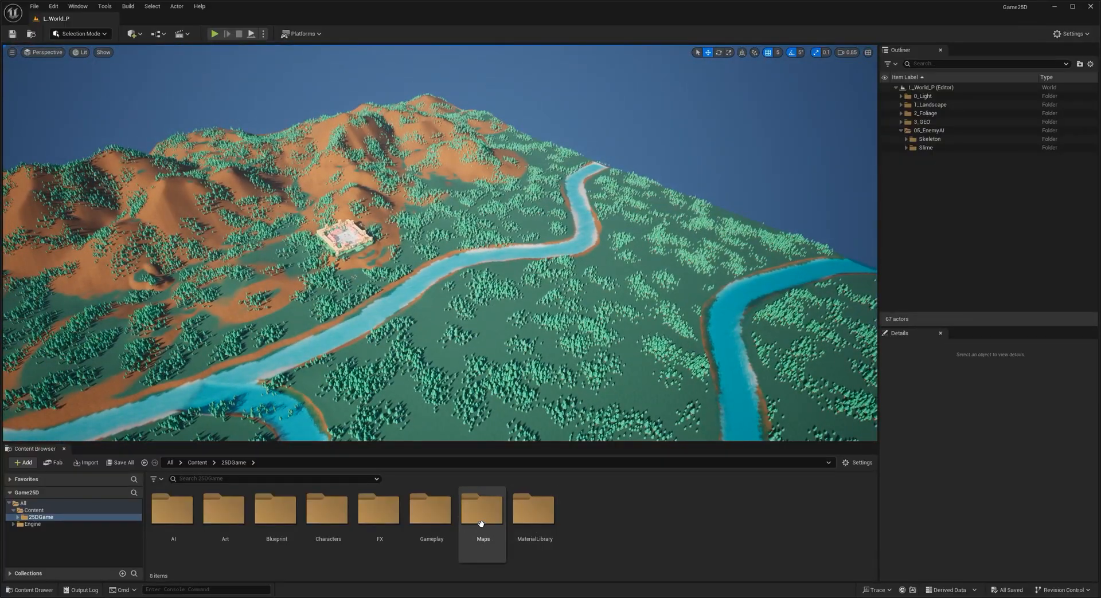
double_click(480, 524)
double_click(223, 510)
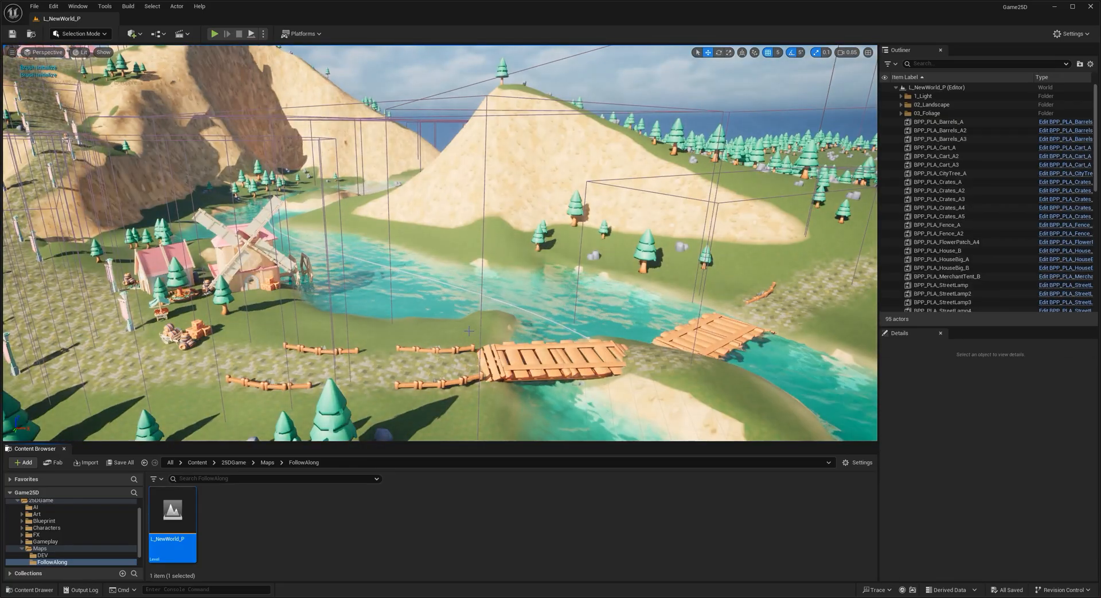
Place a Spot Light over the paved path between the fences near the windmill.
mouse_move(469, 359)
right_mouse_down()
mouse_move(484, 338)
mouse_move(393, 313)
mouse_move(539, 326)
mouse_move(404, 381)
mouse_move(479, 378)
mouse_move(458, 380)
mouse_move(504, 315)
mouse_move(429, 326)
mouse_move(467, 340)
right_mouse_up()
key("g")
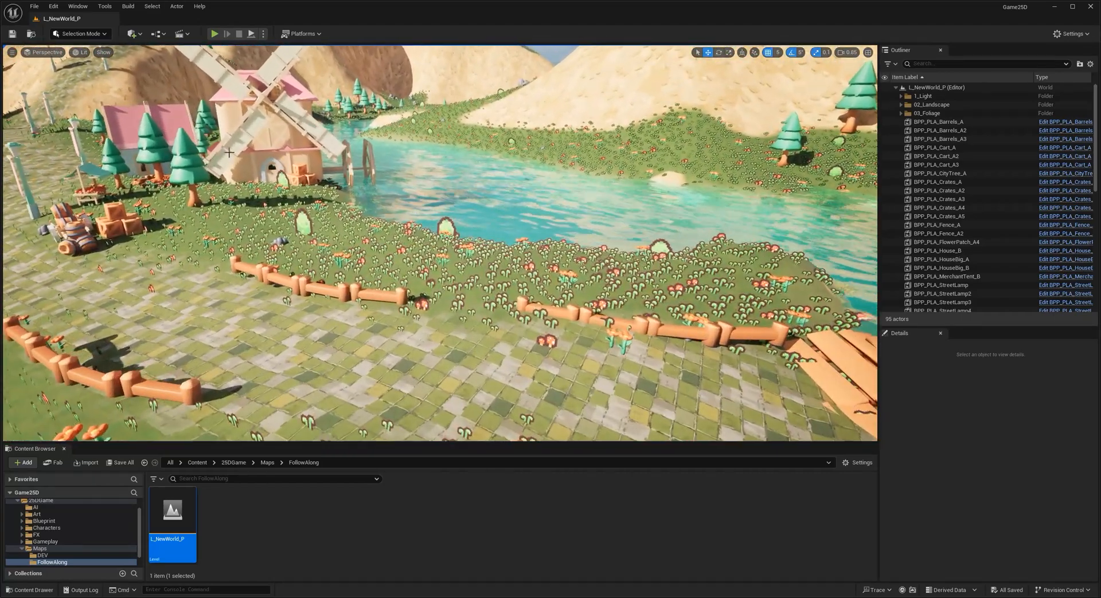
left_click(134, 33)
mouse_move(166, 143)
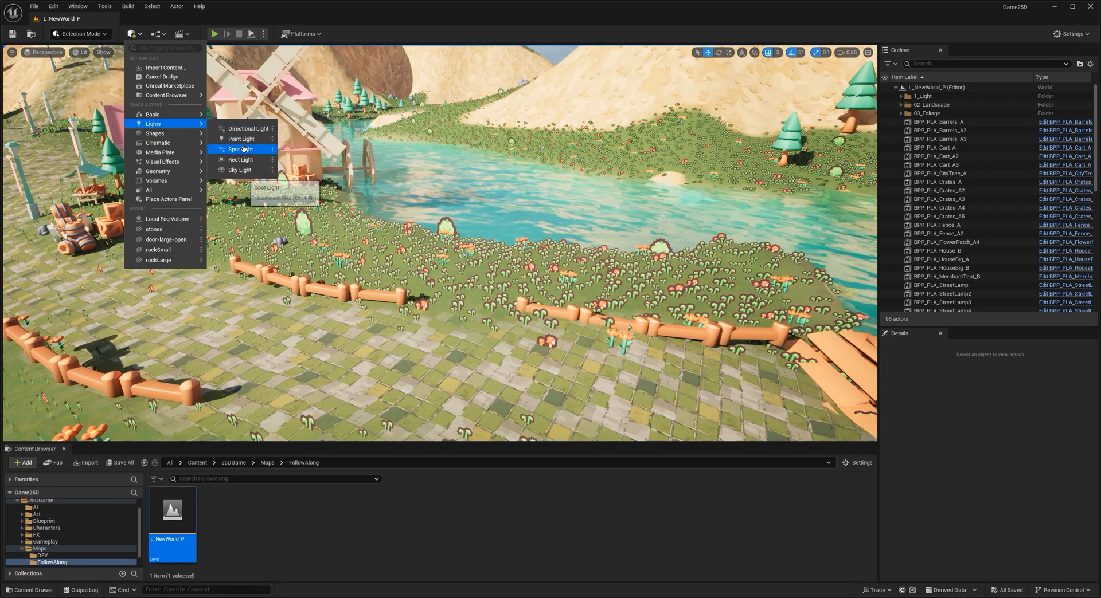
left_click(244, 149)
left_click_drag(461, 348, 462, 305)
key("g")
right_click_drag(462, 305, 487, 290)
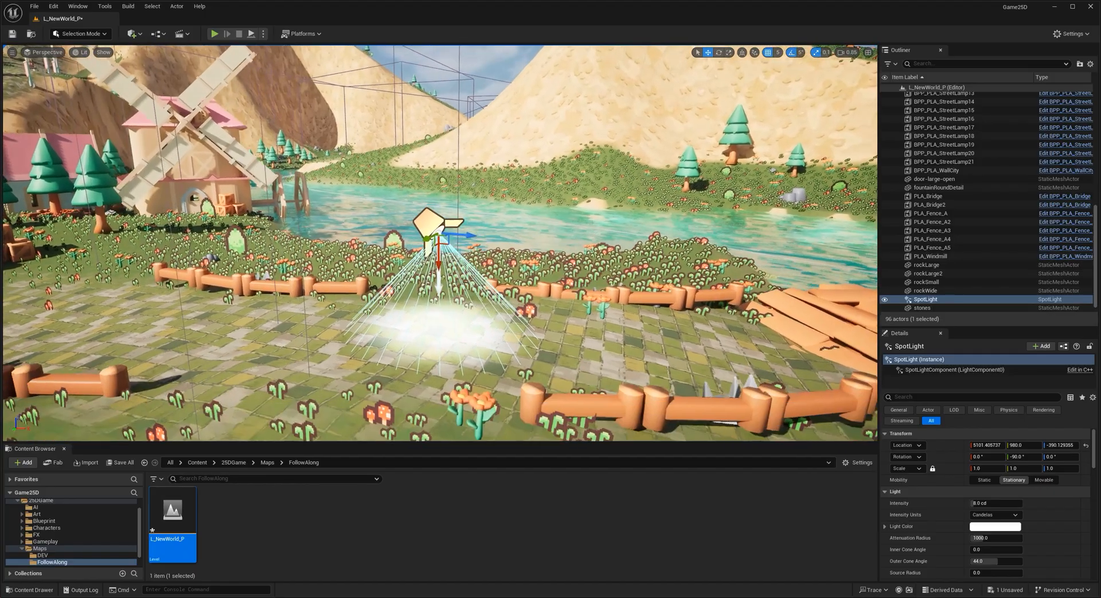
Raise the spot light to a height of about -370 and tilt its beam to -40° toward the windmill side.
mouse_move(440, 251)
left_mouse_down()
mouse_move(440, 221)
mouse_move(439, 234)
left_mouse_up()
key("e")
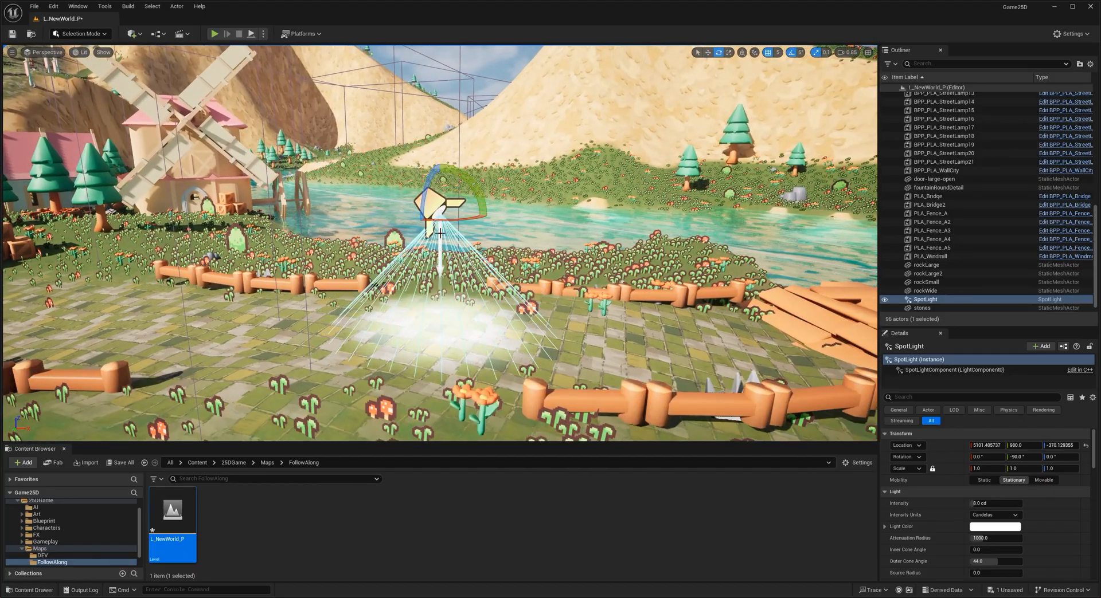
left_click_drag(449, 169, 453, 169)
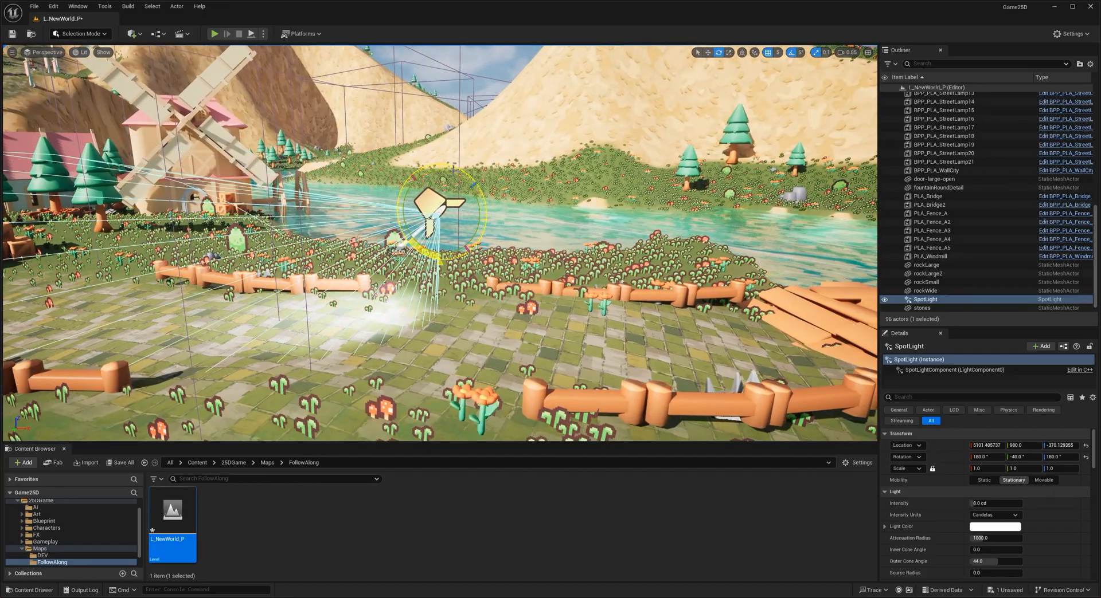
Narrow the spot light's Outer Cone Angle to about 22 and set its Volumetric Scattering Intensity to 150.
left_click_drag(919, 326, 921, 156)
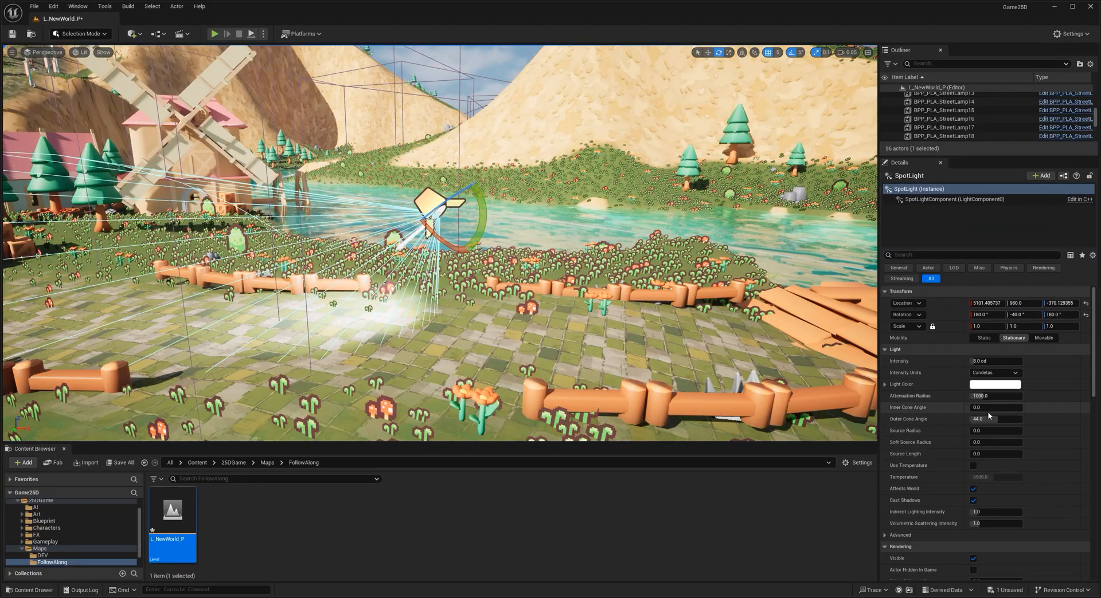
left_click_drag(986, 420, 975, 420)
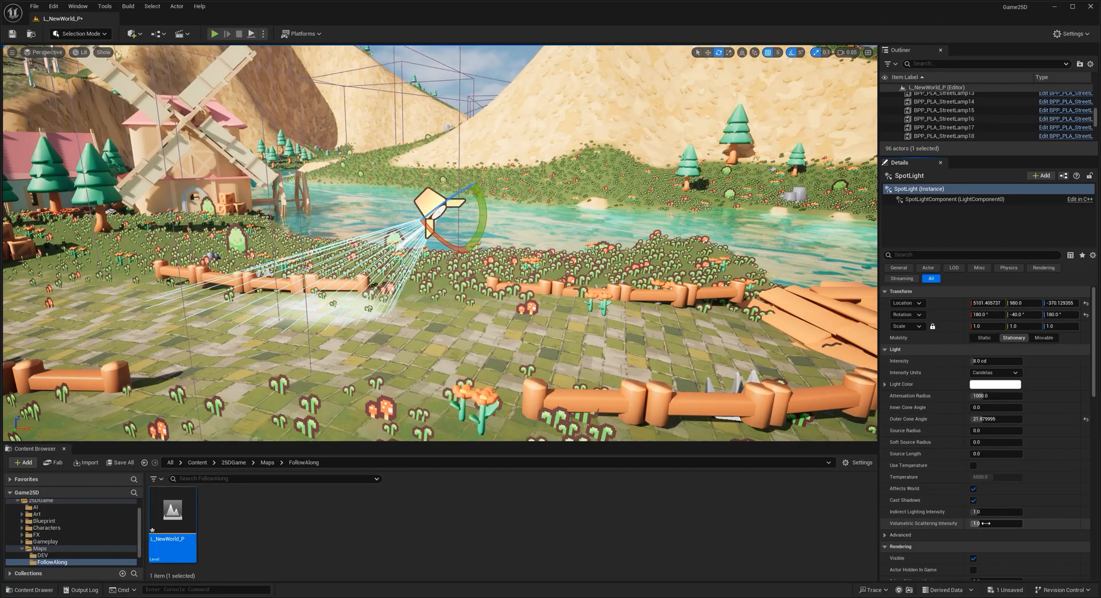
scroll(975, 524, "down", 5)
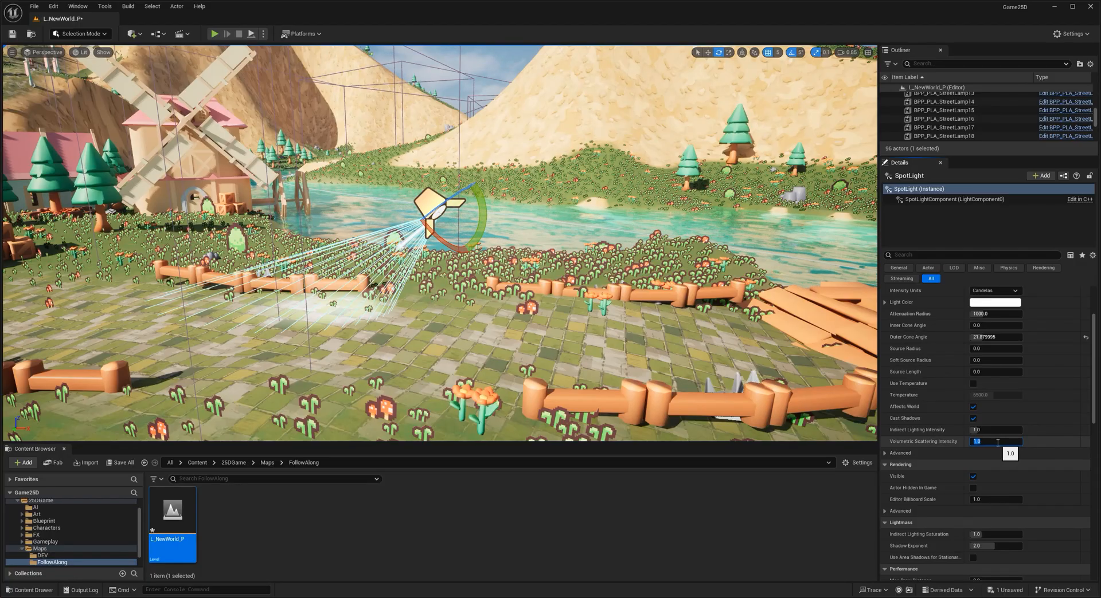
mouse_move(552, 285)
right_mouse_down()
mouse_move(625, 285)
mouse_move(552, 285)
right_mouse_up()
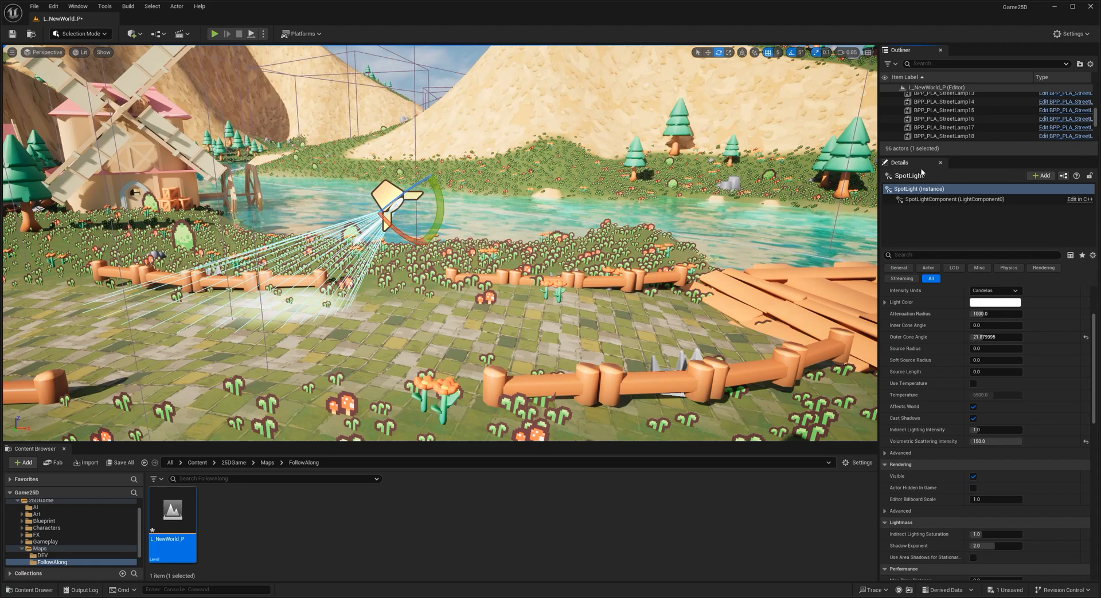
Enable Volumetric Fog on the ExponentialHeightFog actor in the 1_Light folder.
left_click_drag(922, 156, 922, 268)
scroll(932, 137, "up", 15)
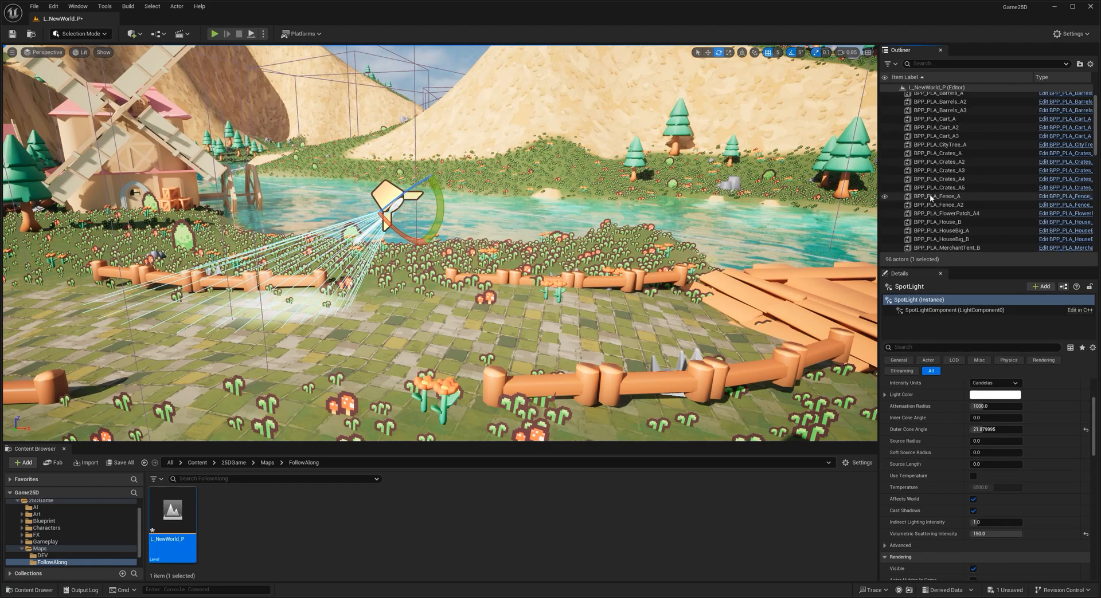
left_click(901, 96)
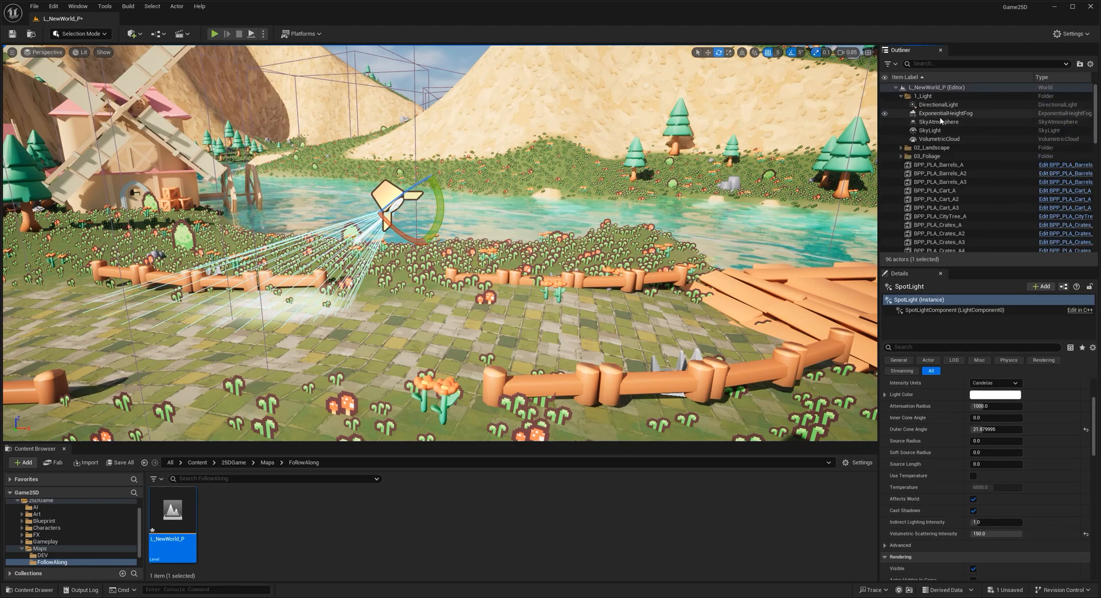
left_click(951, 114)
scroll(946, 412, "down", 5)
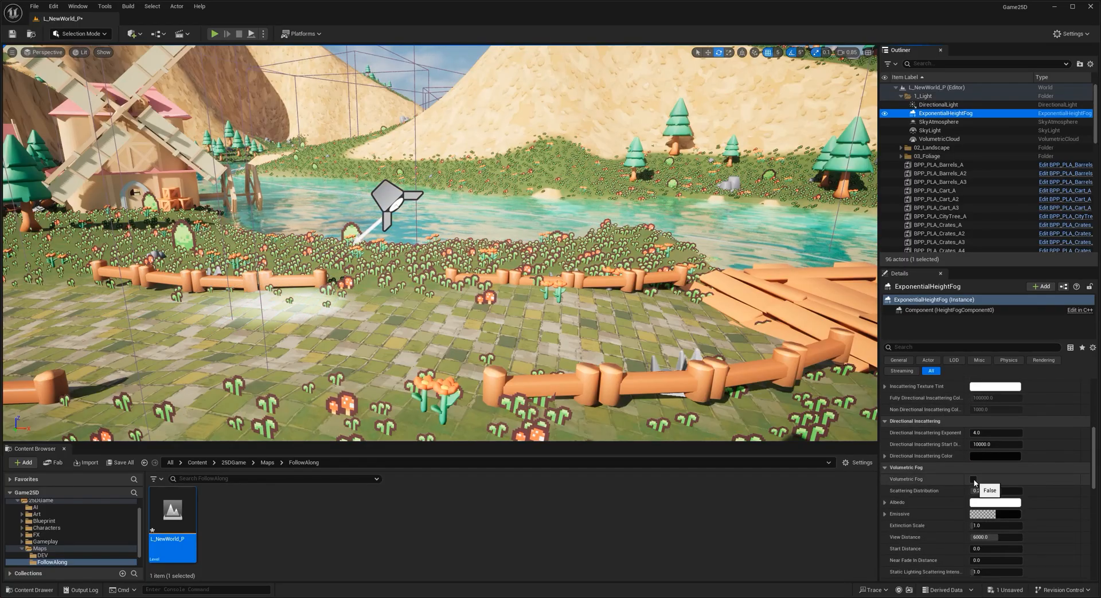
left_click(973, 479)
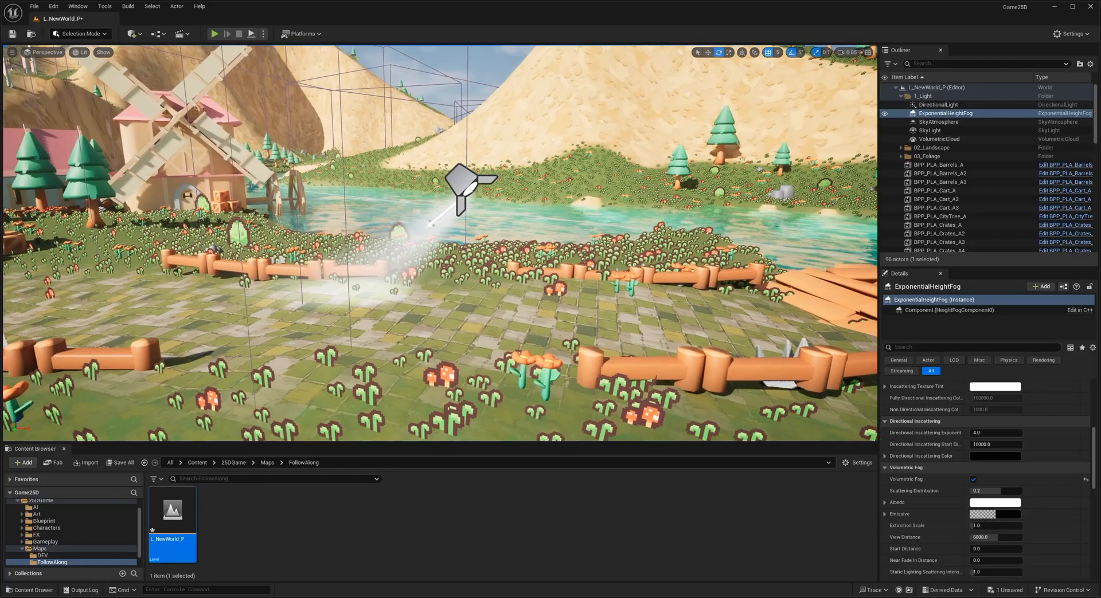
Delete the test spot light above the paved path.
key("g")
right_click_drag(481, 219, 481, 219)
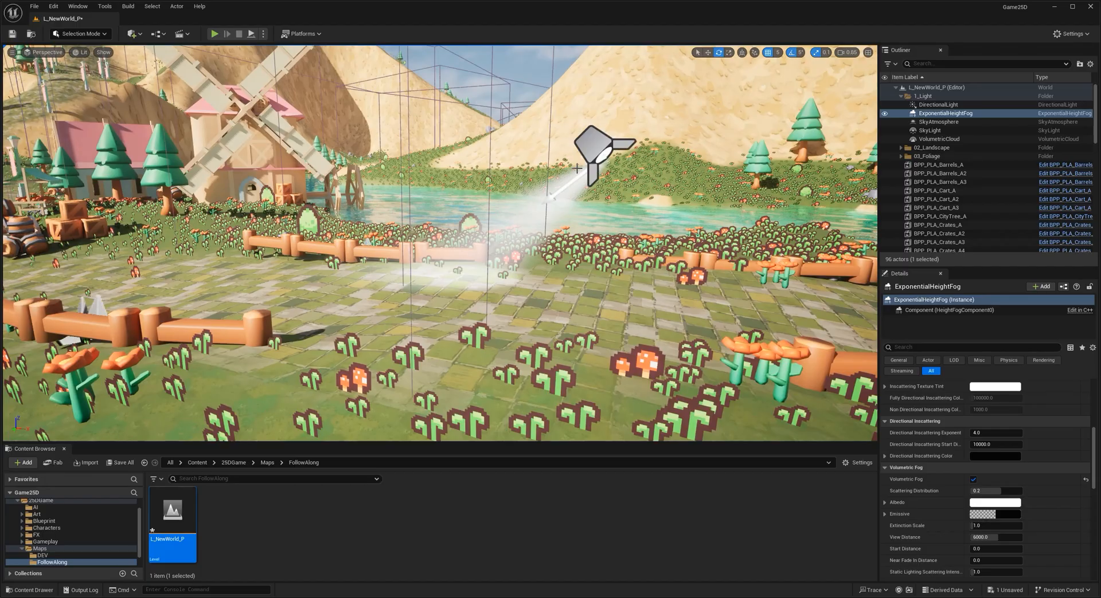
left_click(592, 153)
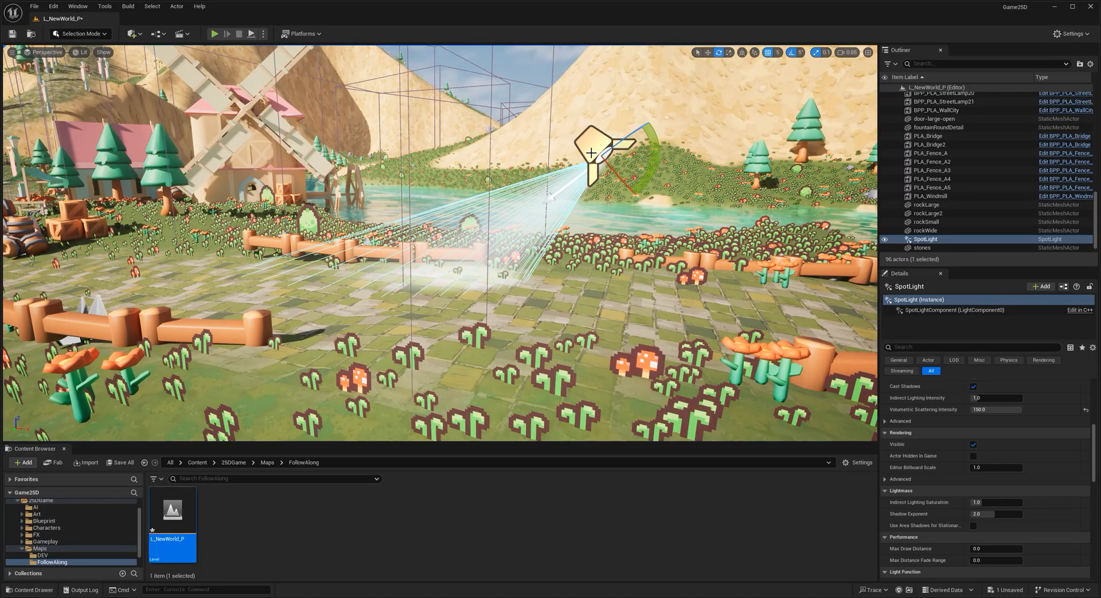
key("Delete")
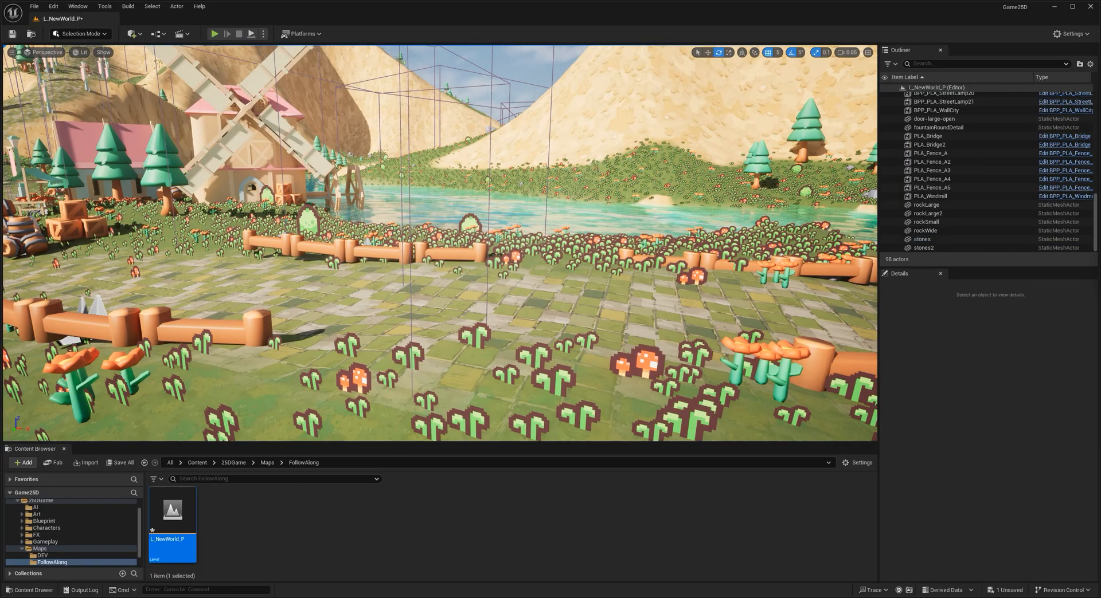
Group all loose actors from BPP_PLA_Barrels_A through stones2 into a new Outliner folder named 04_GEO.
key("w")
right_click_drag(440, 243, 693, 298)
key("a")
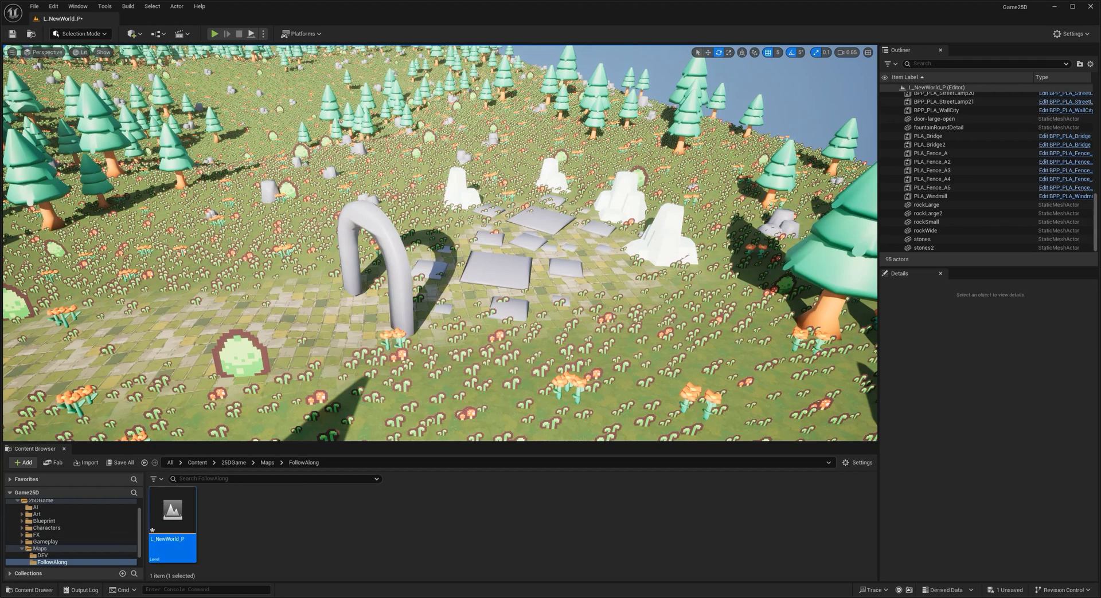
right_click_drag(424, 298, 440, 298)
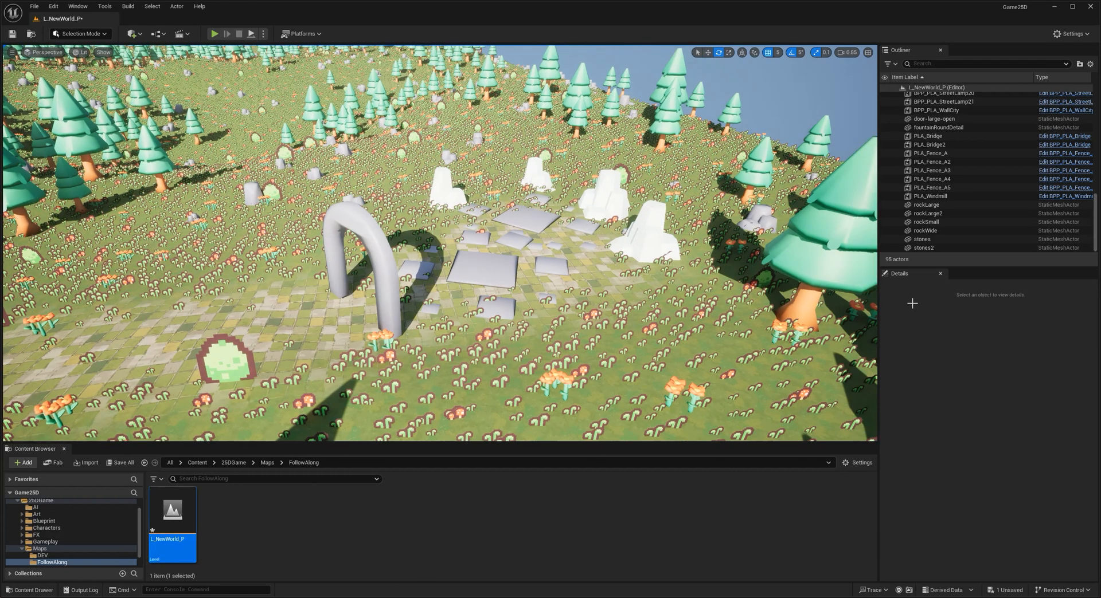
left_click_drag(899, 267, 917, 516)
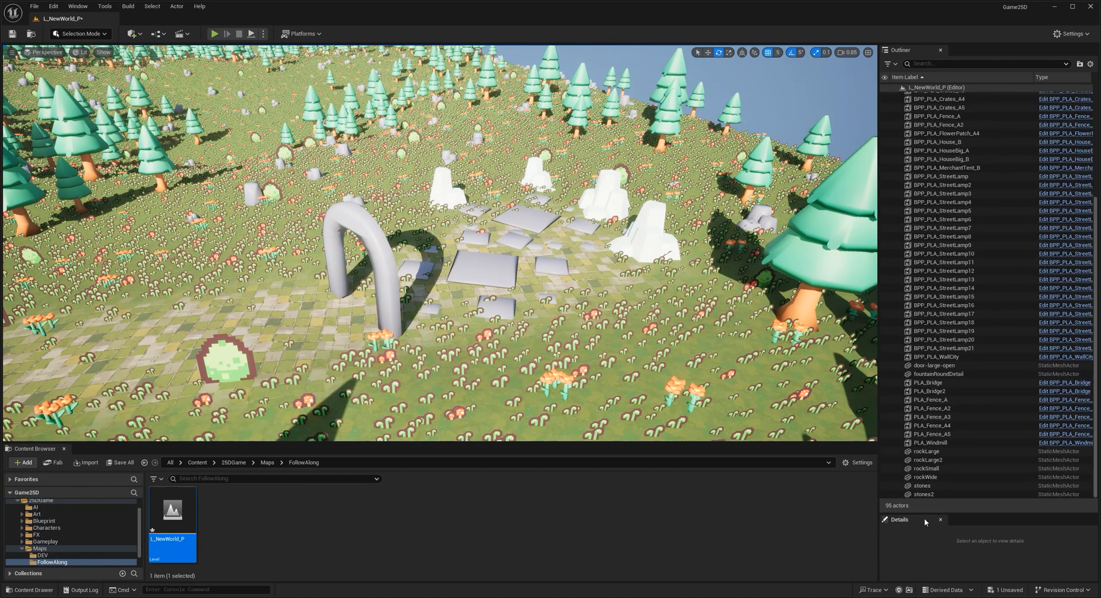
left_click(936, 487)
left_click(936, 494)
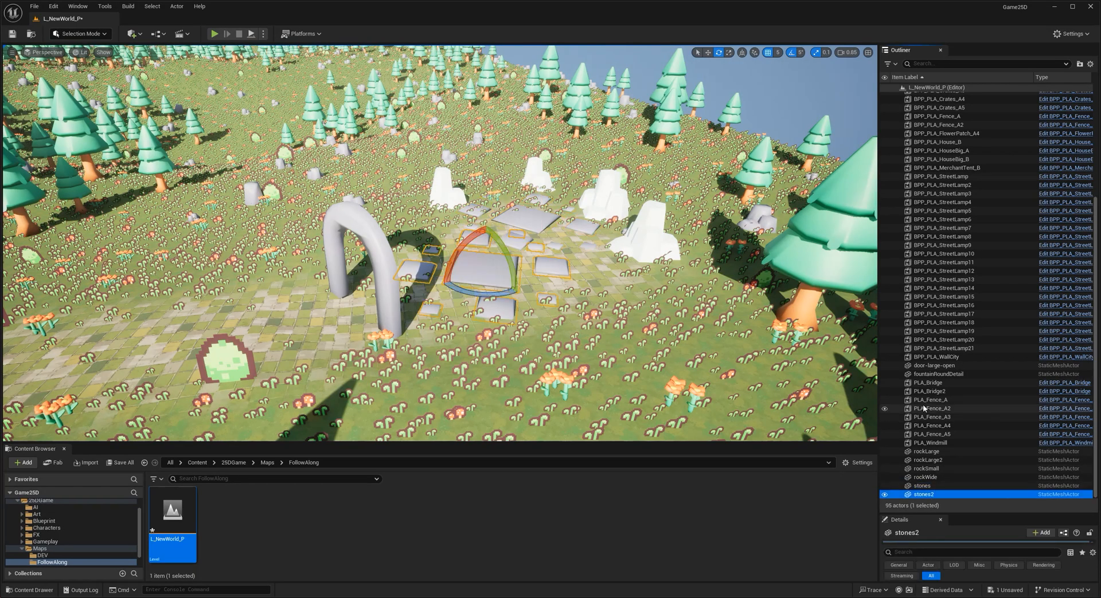
scroll(936, 447, "up", 5)
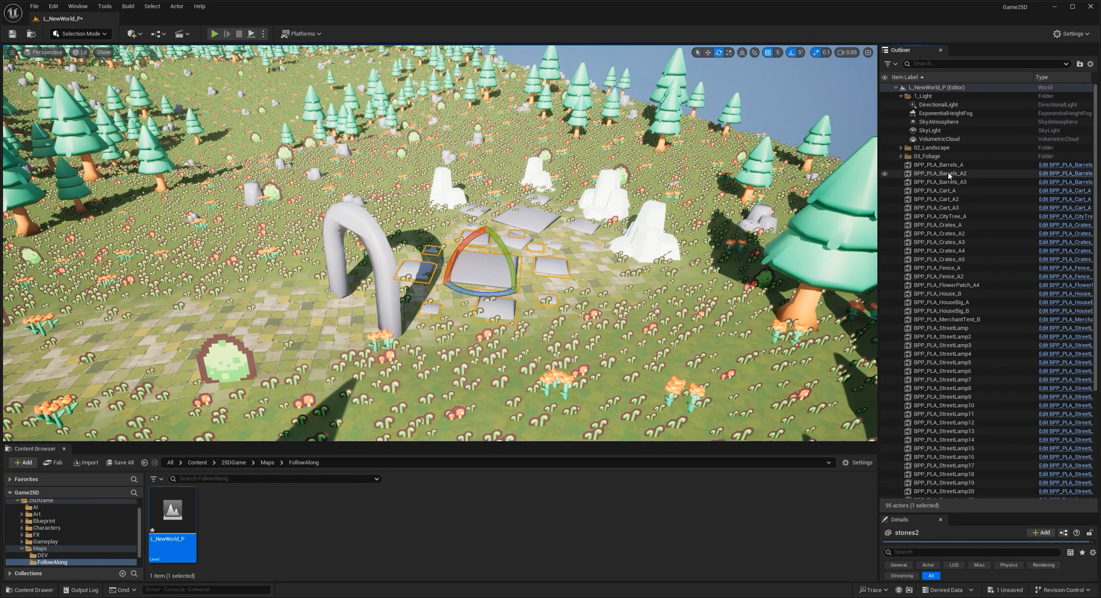
left_click(945, 165, "shift")
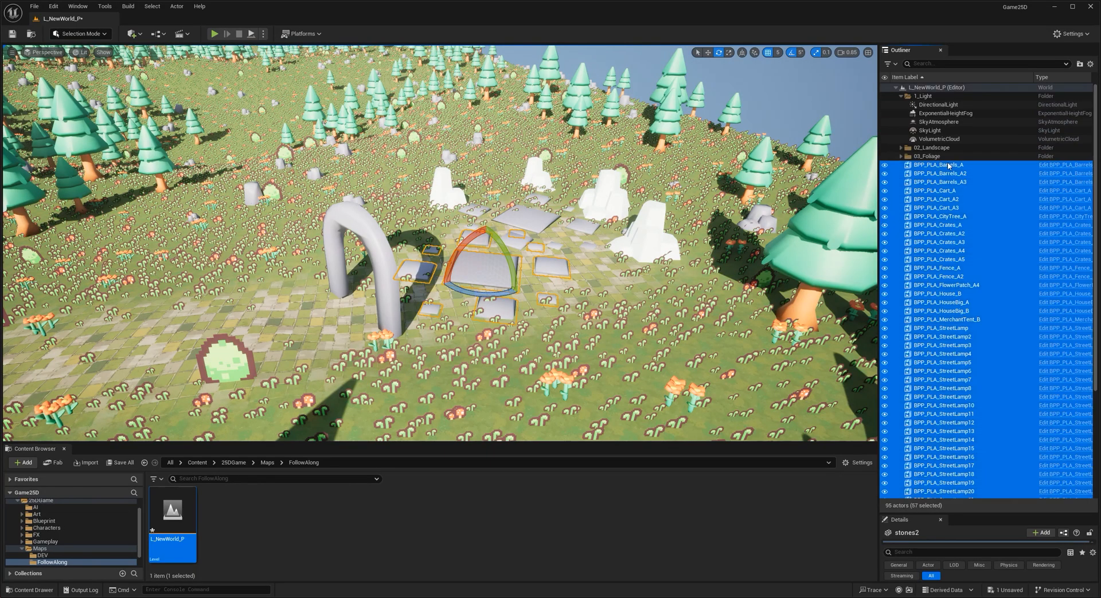
left_click(901, 96)
left_click(1079, 64)
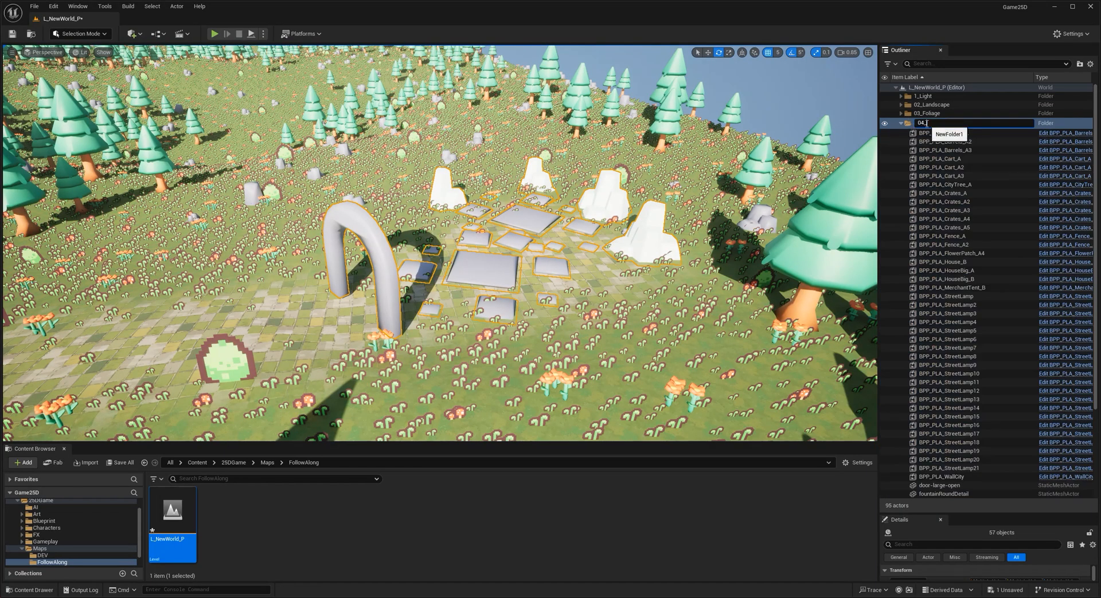
key("Caps_Lock")
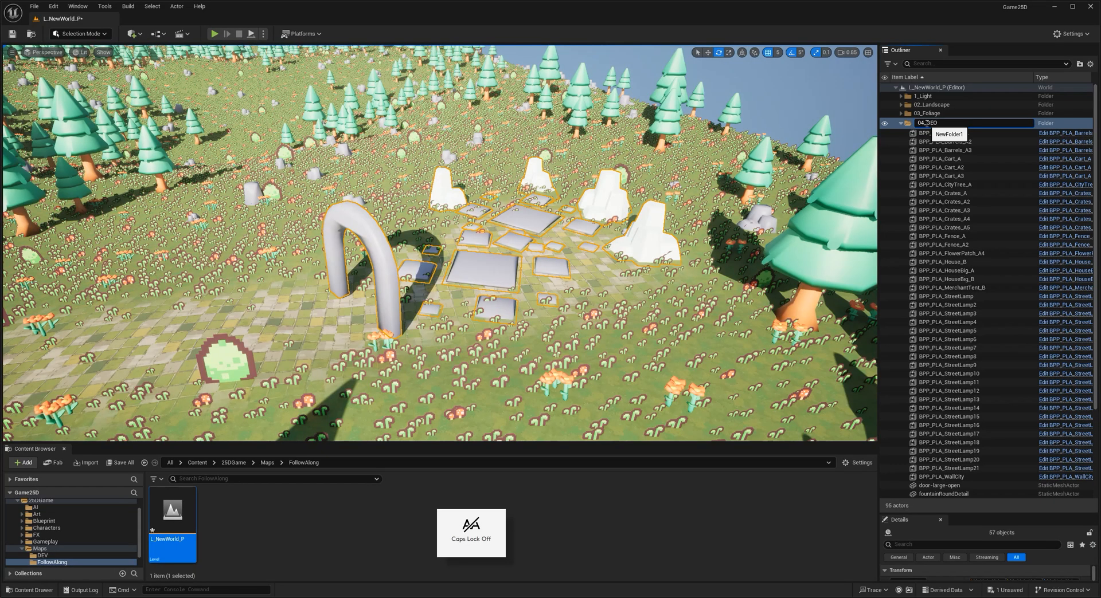
type("GEO")
key("Return")
Group the archway, the four white rocks and the stone slabs into a new StartArea folder inside 04_GEO and collapse it.
left_click(384, 244)
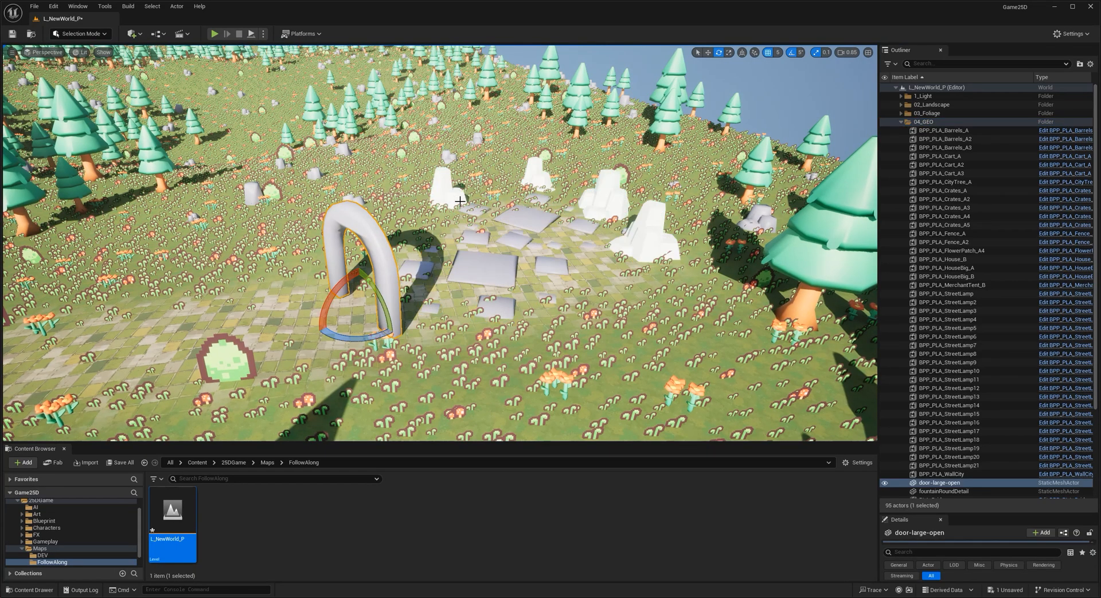
left_click(458, 195, "ctrl")
key("w")
left_click(519, 227, "ctrl")
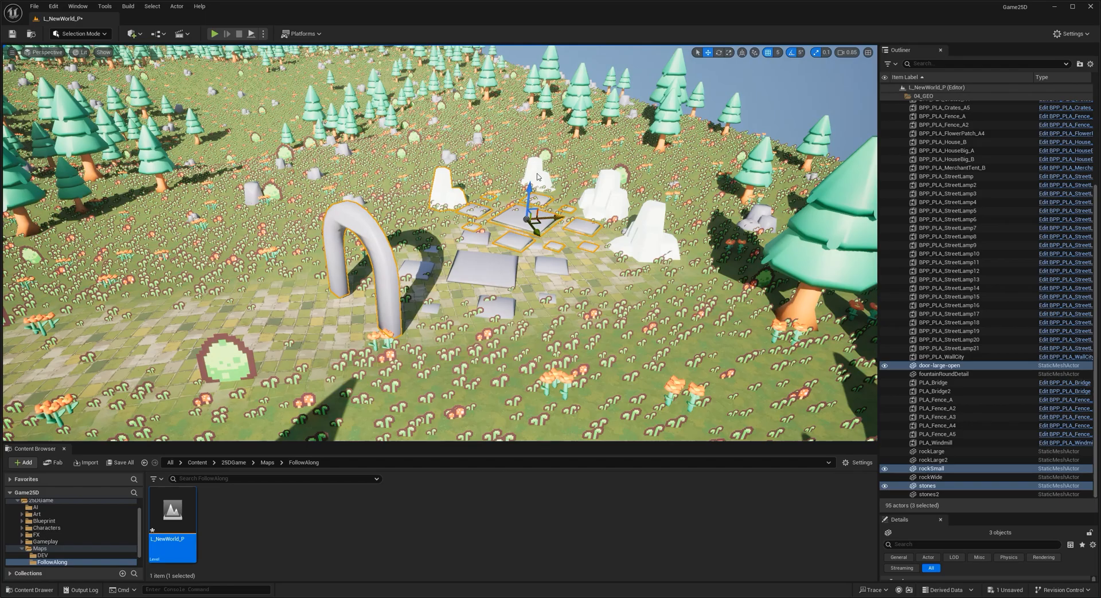
left_click(537, 177, "ctrl")
left_click(607, 198, "ctrl")
left_click(638, 224, "ctrl")
left_click(549, 265, "ctrl")
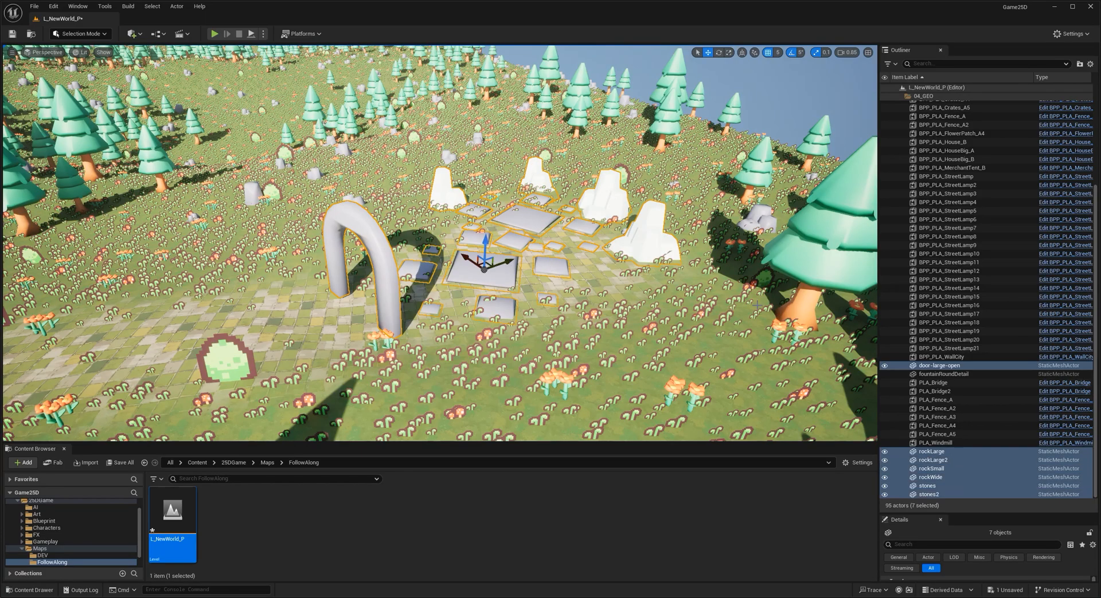
left_click(1079, 64)
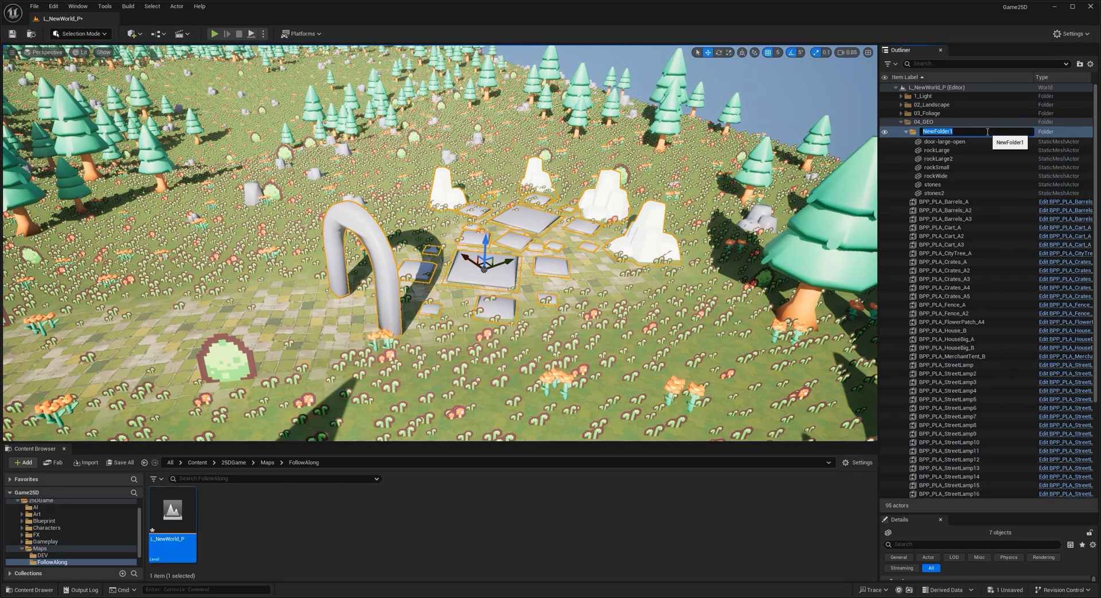
type("St")
key("Caps_Lock")
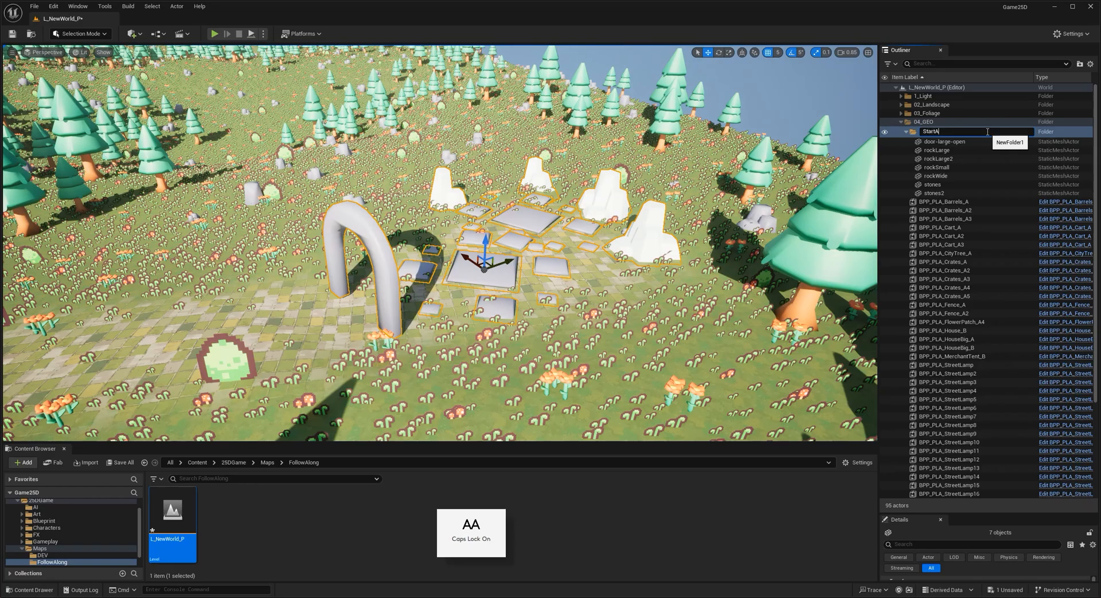
key("Return")
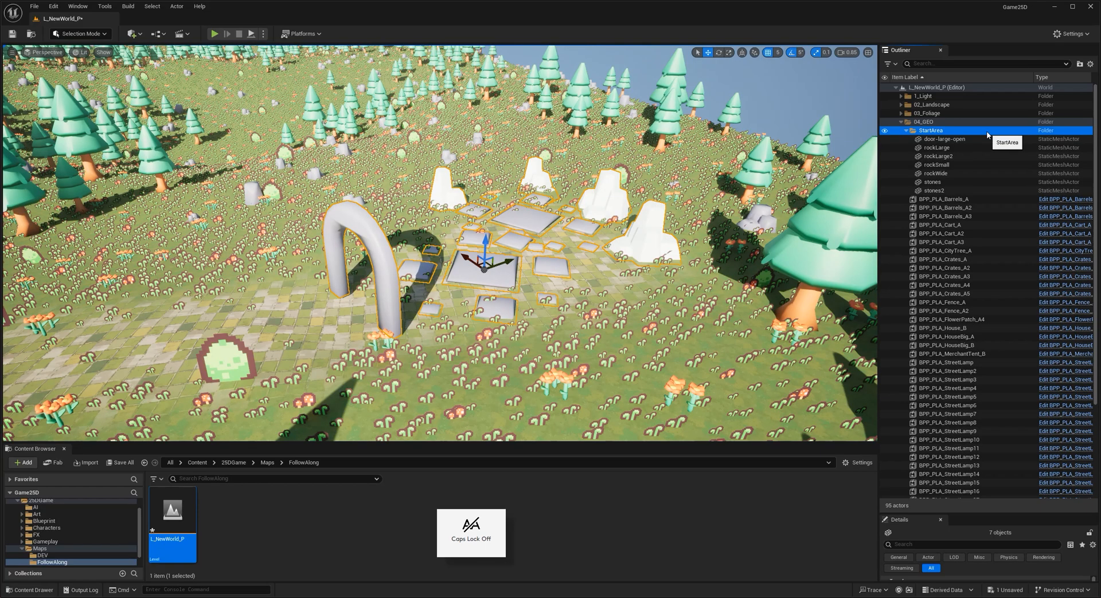
left_click(905, 132)
Select the windmill, the potted city tree, the crates by the windmill, and the carts, barrels and crates around the farm.
right_click_drag(528, 251, 511, 360)
key("w")
left_click(555, 315)
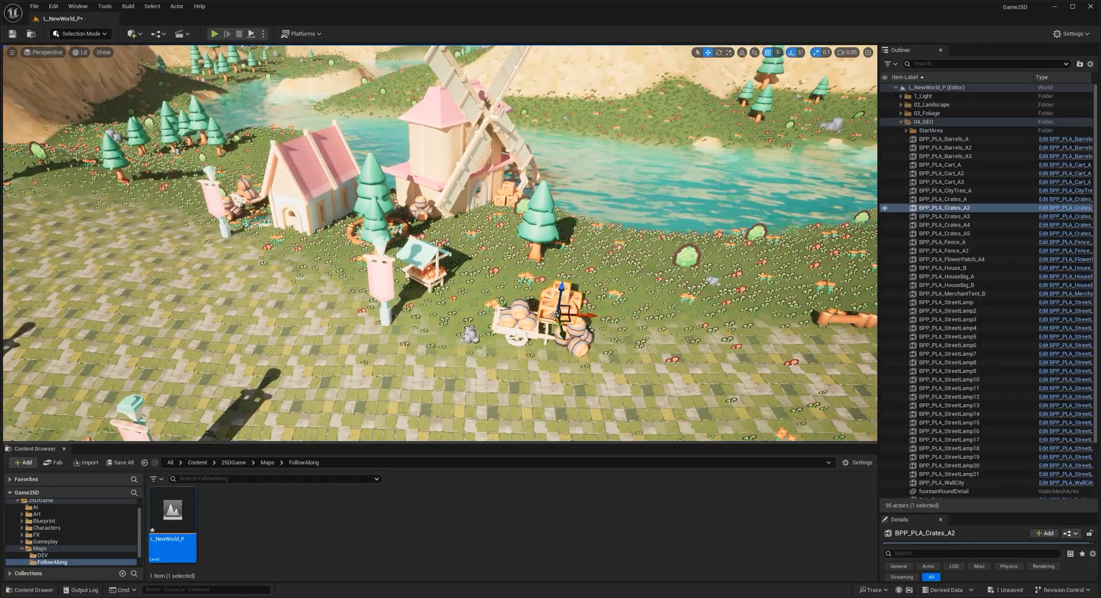
left_click(523, 326, "shift")
left_click(576, 337, "shift")
left_click(492, 178, "shift")
left_click(508, 191, "shift")
left_click(421, 208, "shift")
left_click(376, 211, "shift")
left_click(239, 202, "shift")
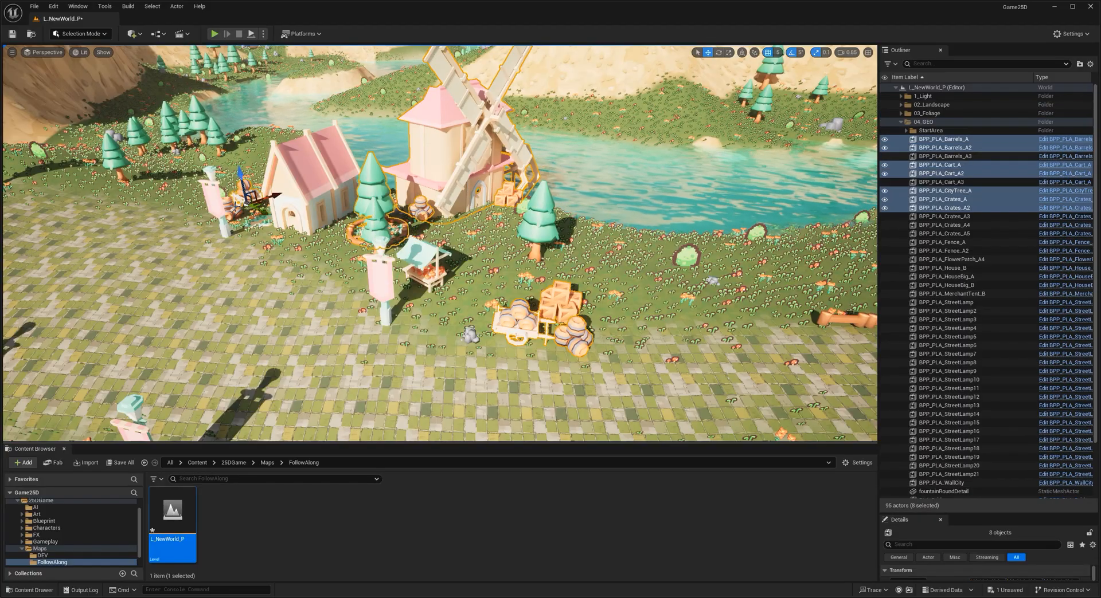
left_click(232, 211, "shift")
Add the small house, its neighbouring crates and flower patch, BPP_PLA_Cart_A3 and the merchant tent to the farm selection.
right_click_drag(415, 236, 523, 247)
key("a")
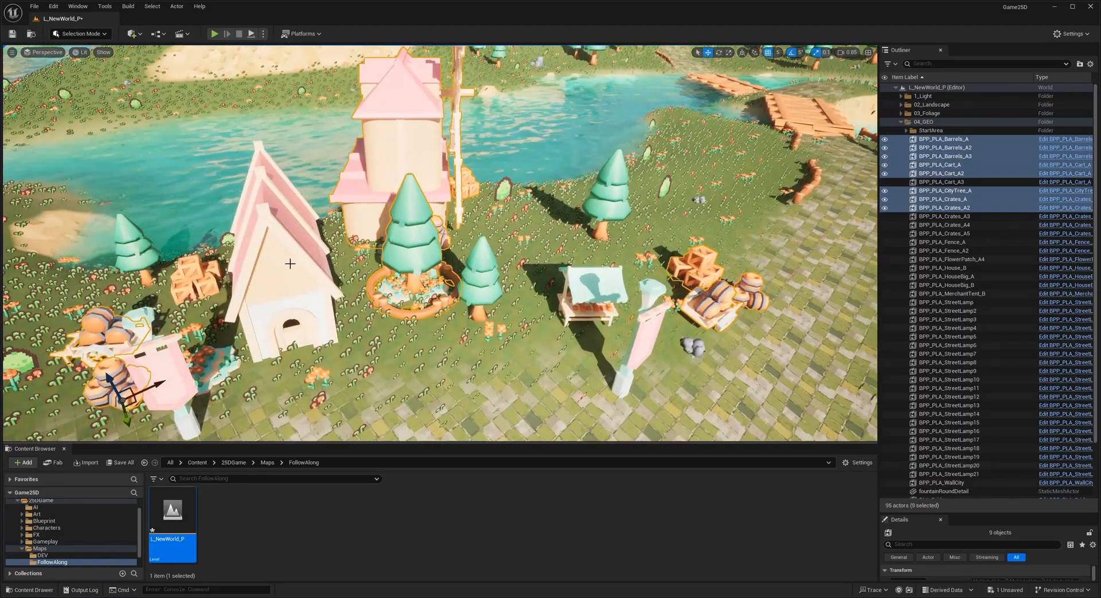
left_click(300, 259, "shift")
left_click(198, 279, "shift")
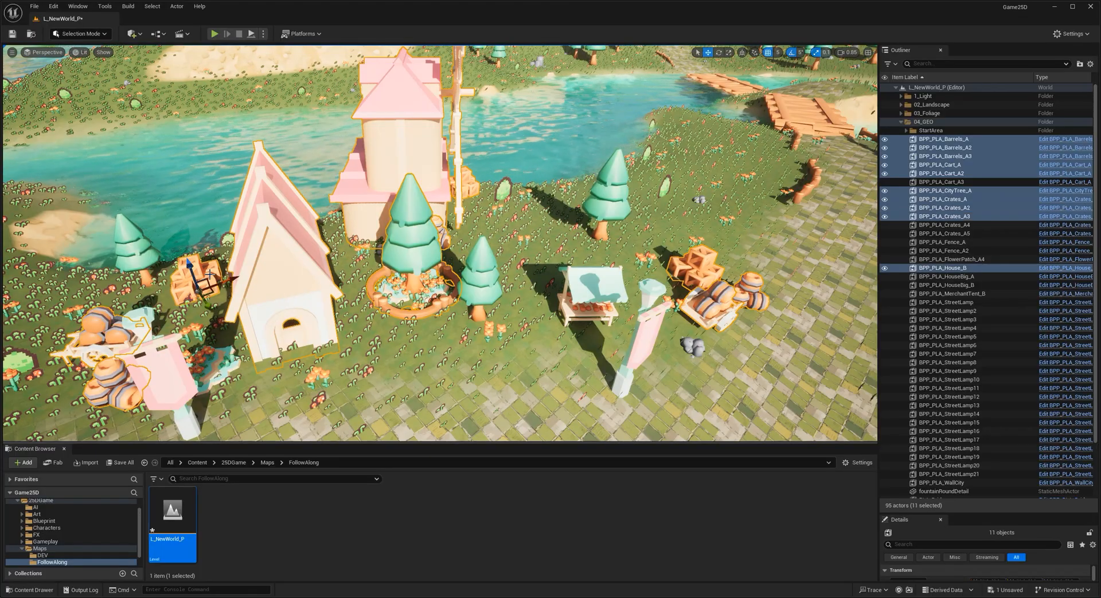
right_click_drag(441, 280, 375, 317)
left_click(334, 320, "shift")
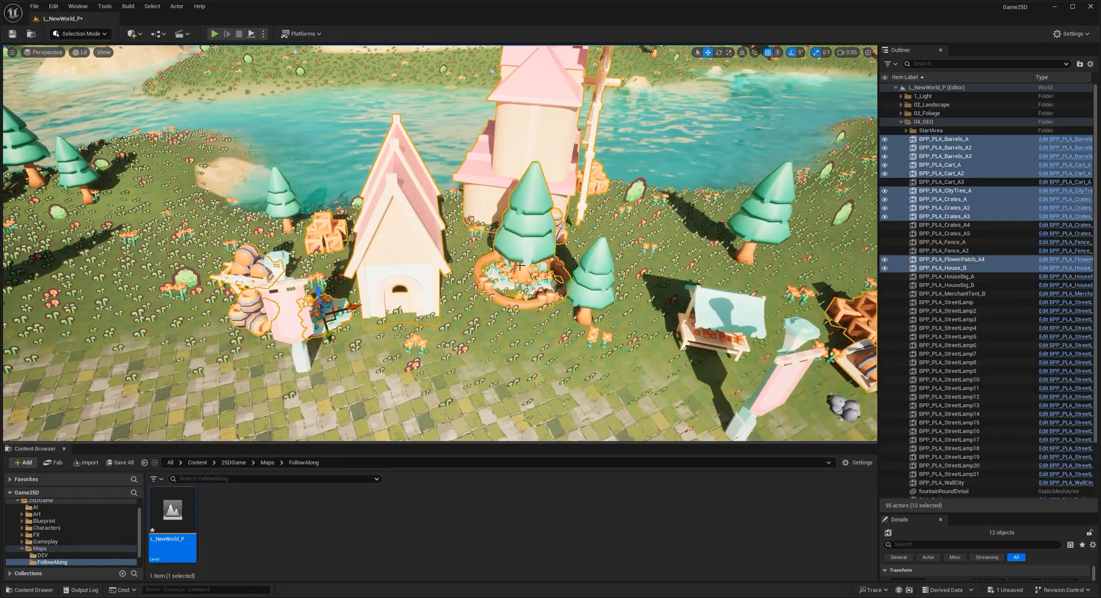
left_click(944, 183, "ctrl")
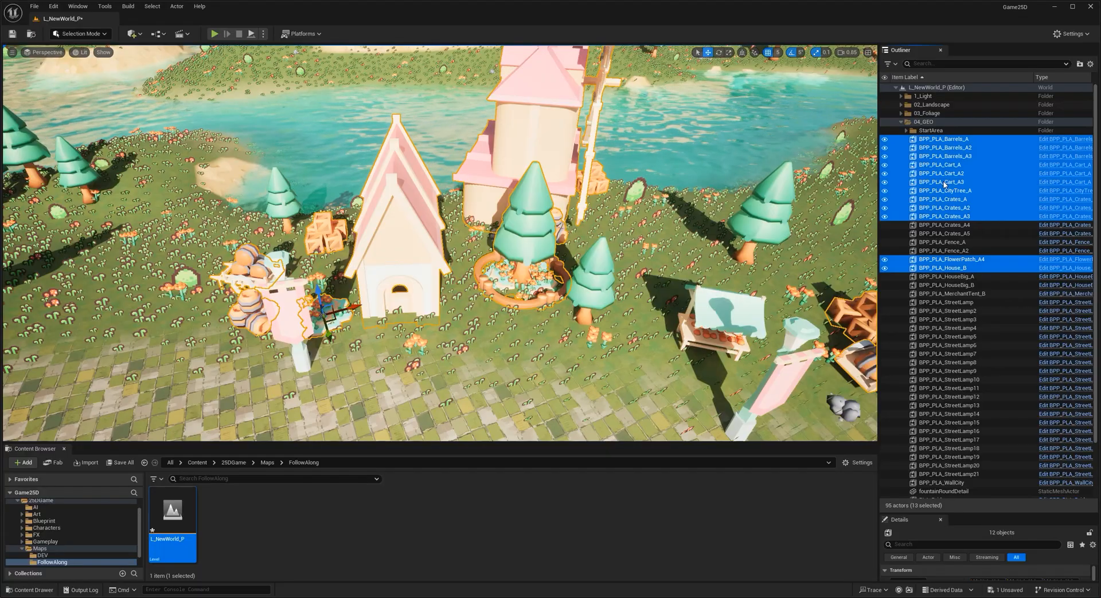
left_click(717, 301, "shift")
right_click_drag(718, 301, 743, 304)
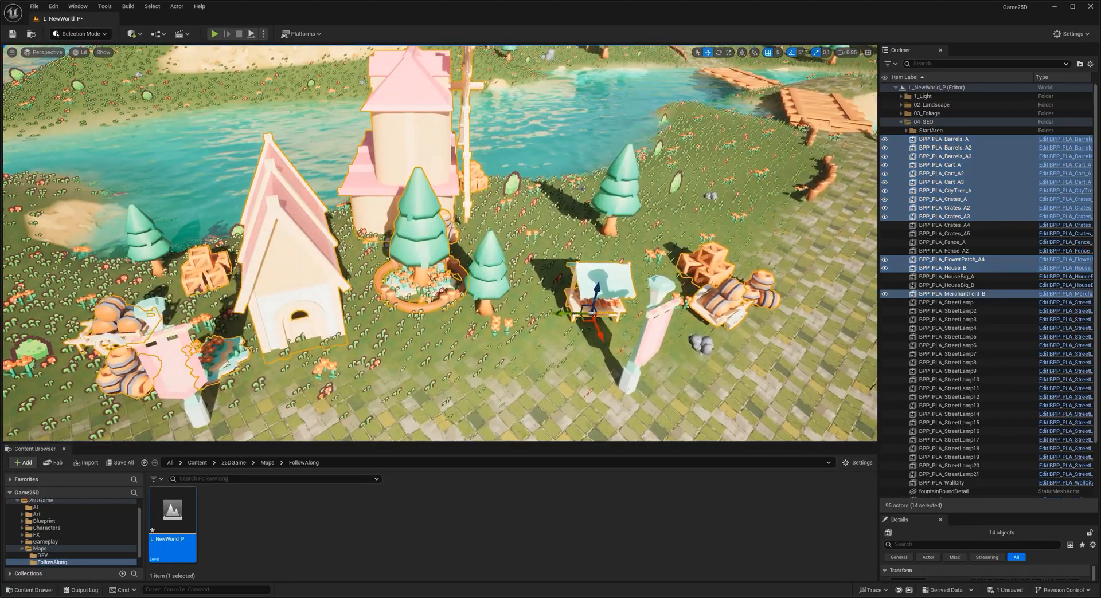
Check the farm selection by toggling its visibility, and group it into a new collapsed folder named Farm inside 04_GEO.
left_click(884, 140)
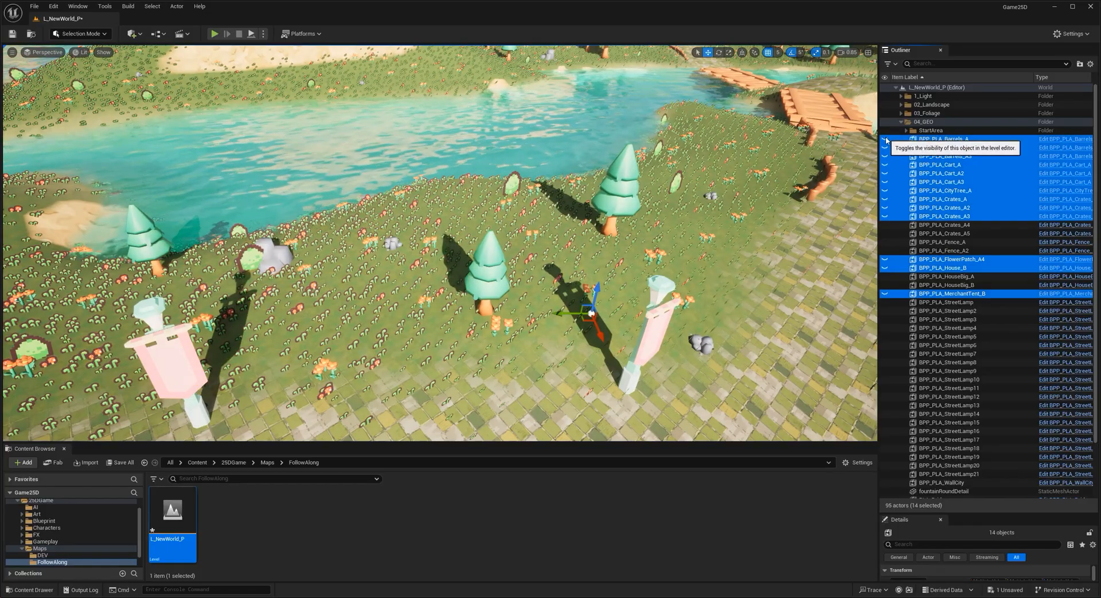
left_click(885, 139)
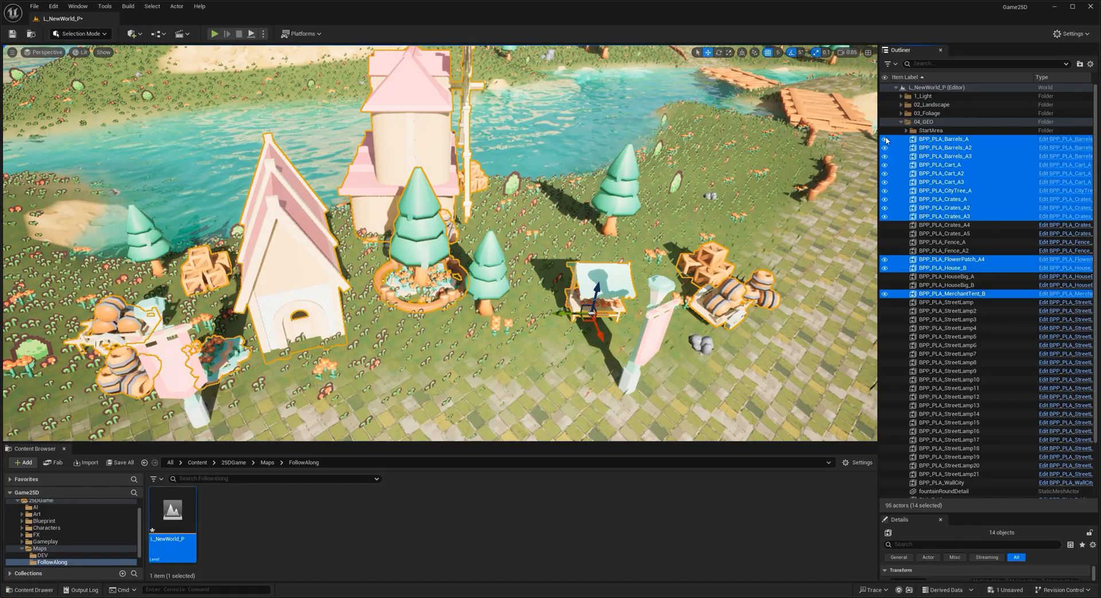
left_click(1079, 64)
key("Caps_Lock")
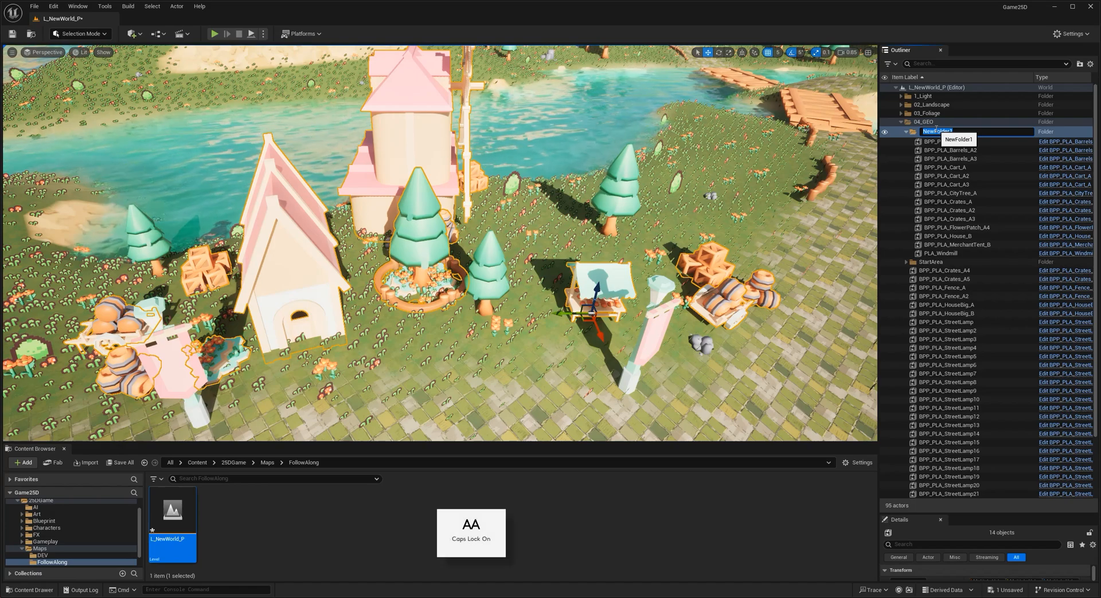
type("Farm")
key("Return")
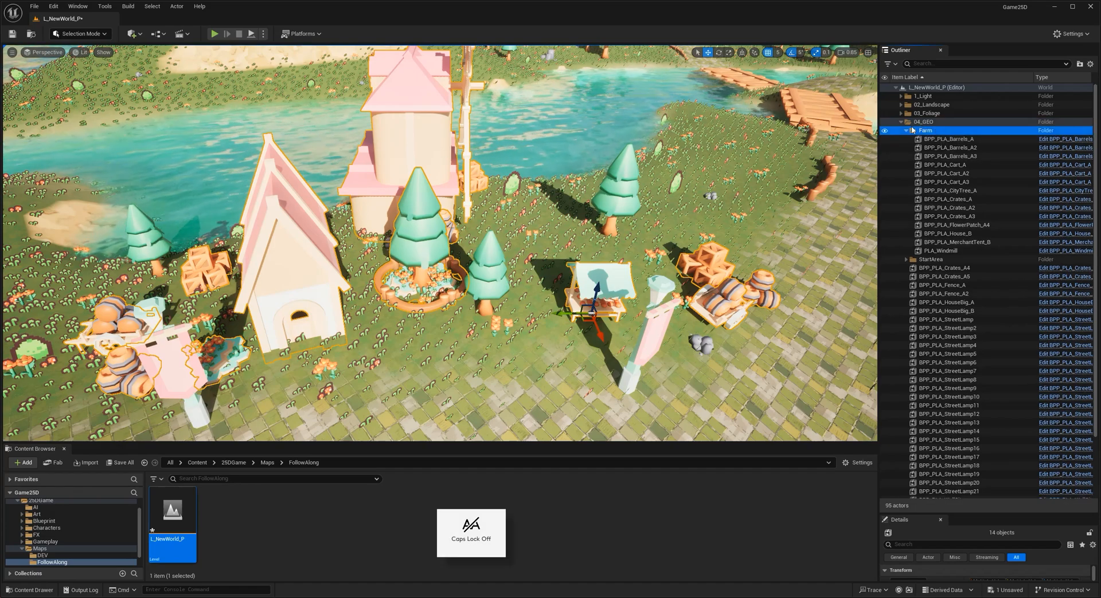
key("Left")
Focus on BPP_PLA_Crates_A4 and inspect the walled city and nearby buildings on the hilltop.
double_click(951, 148)
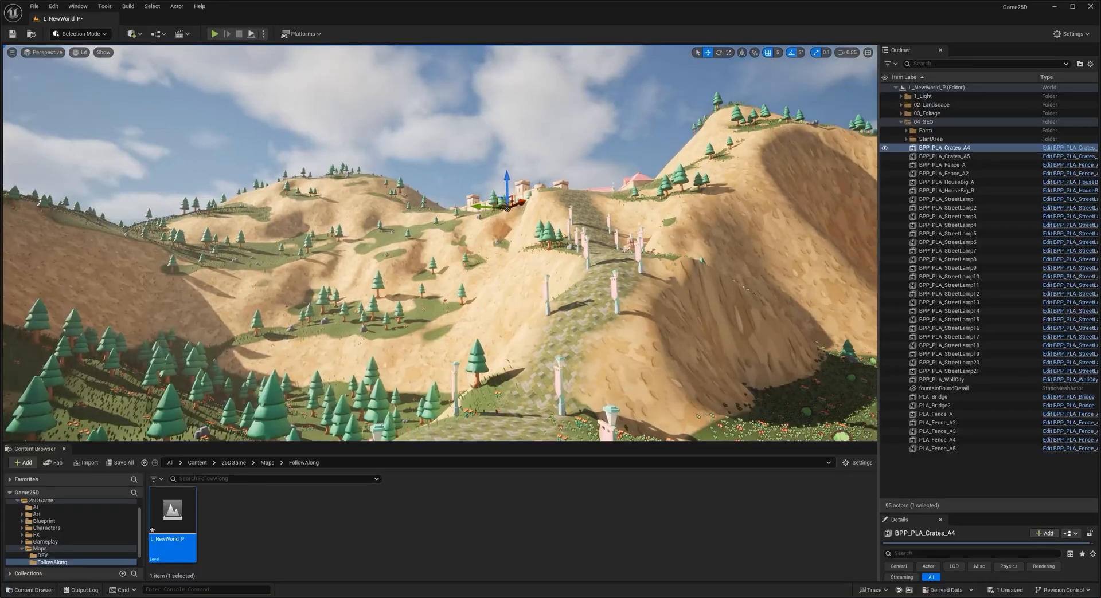
right_click_drag(440, 243, 465, 356)
left_click(970, 380)
left_click(972, 372)
left_click(961, 381)
Collapse the 04_GEO folder and inspect PLA_Bridge and PLA_Bridge2, the start area and the farm in the level.
left_click(949, 400)
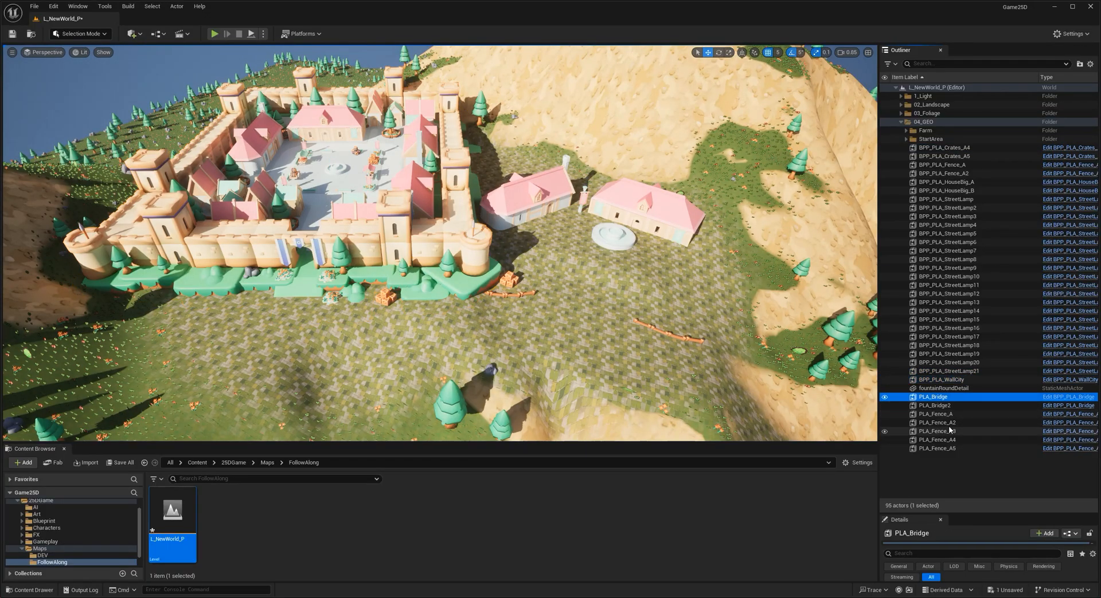
left_click(948, 405, "ctrl")
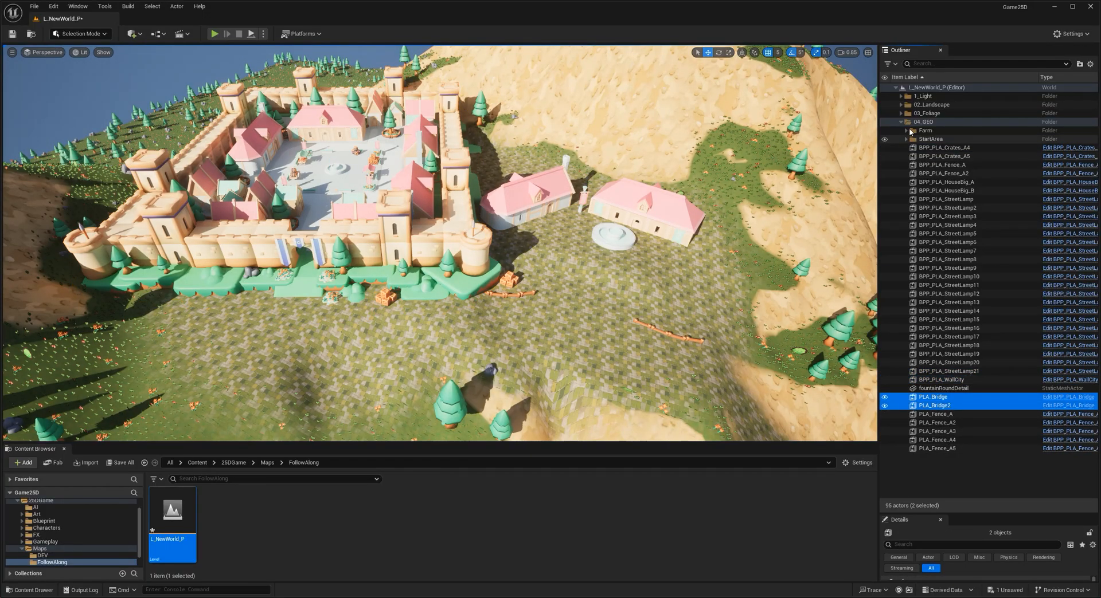
left_click(901, 121)
key("f")
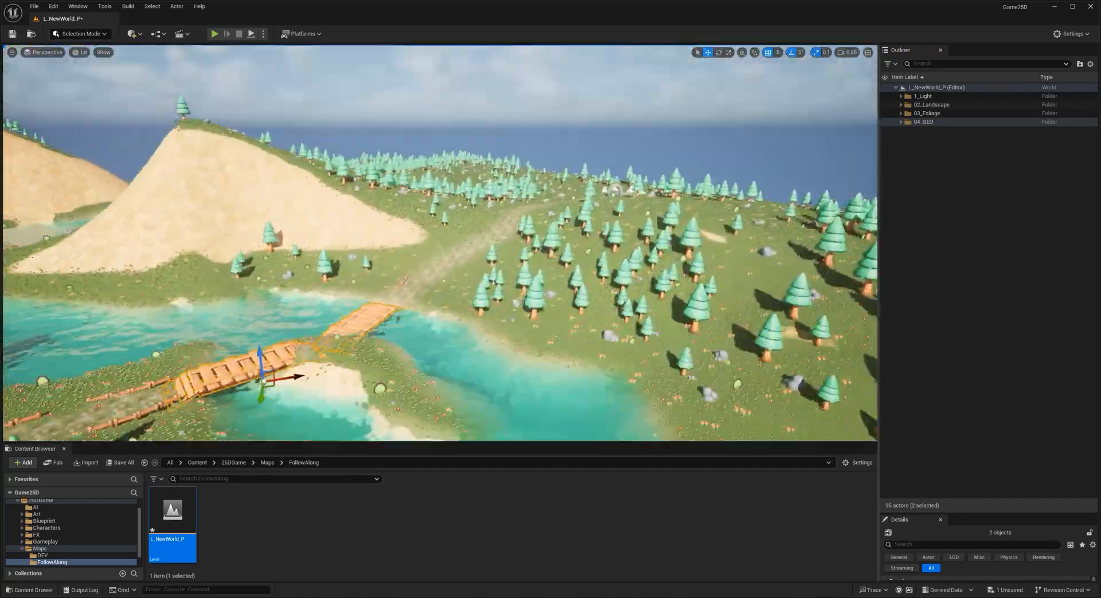
right_click_drag(440, 243, 516, 189)
key("w")
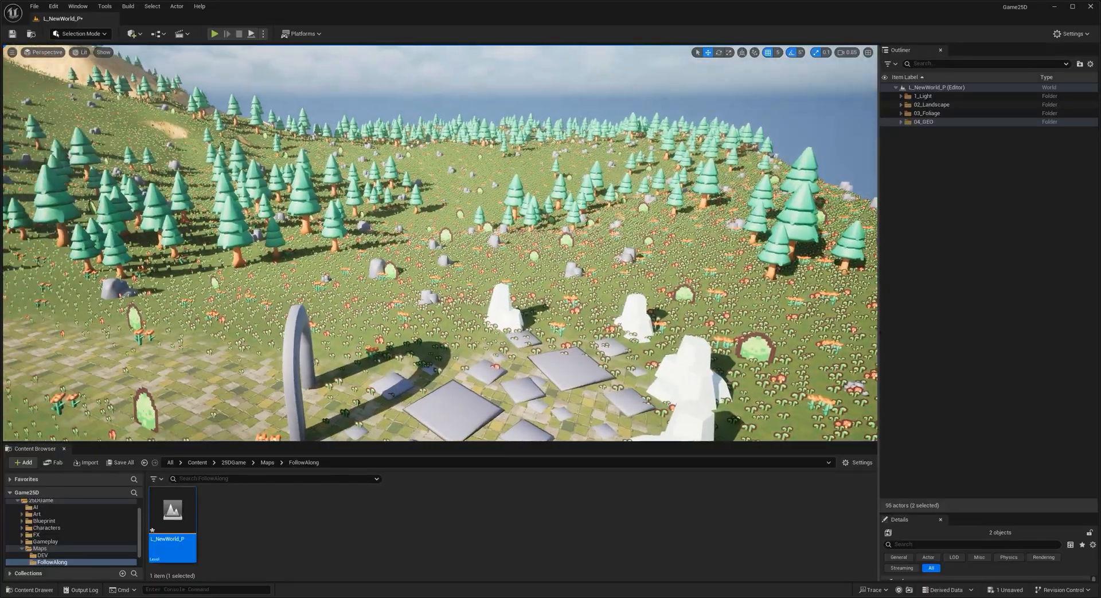
key("s")
right_click_drag(440, 243, 421, 276)
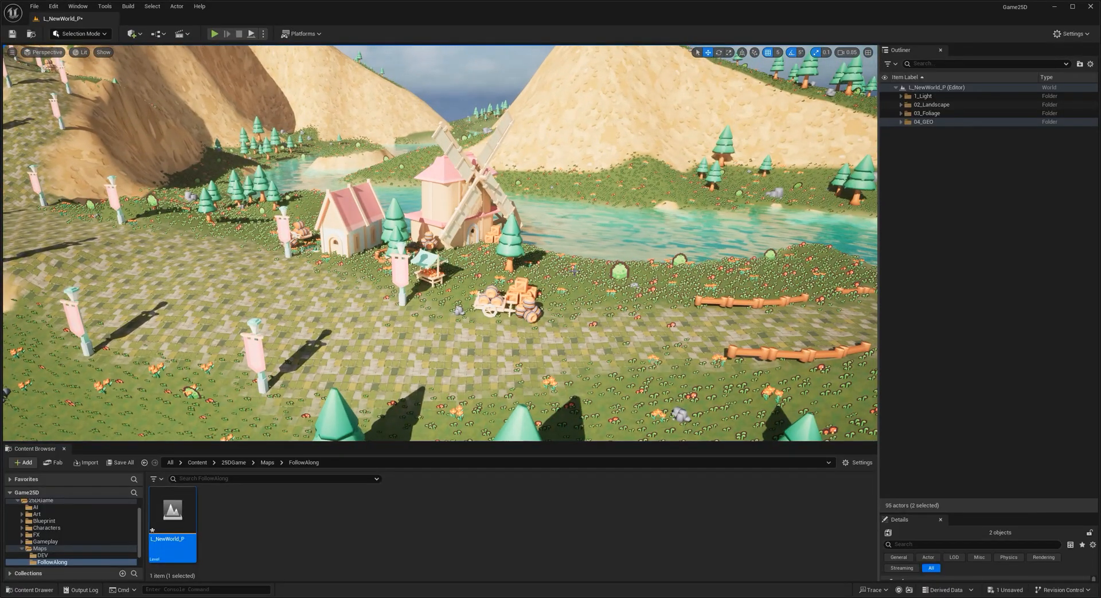
Select the DirectionalLight in the 1_Light folder and move it from the cliff toward the farm.
double_click(923, 96)
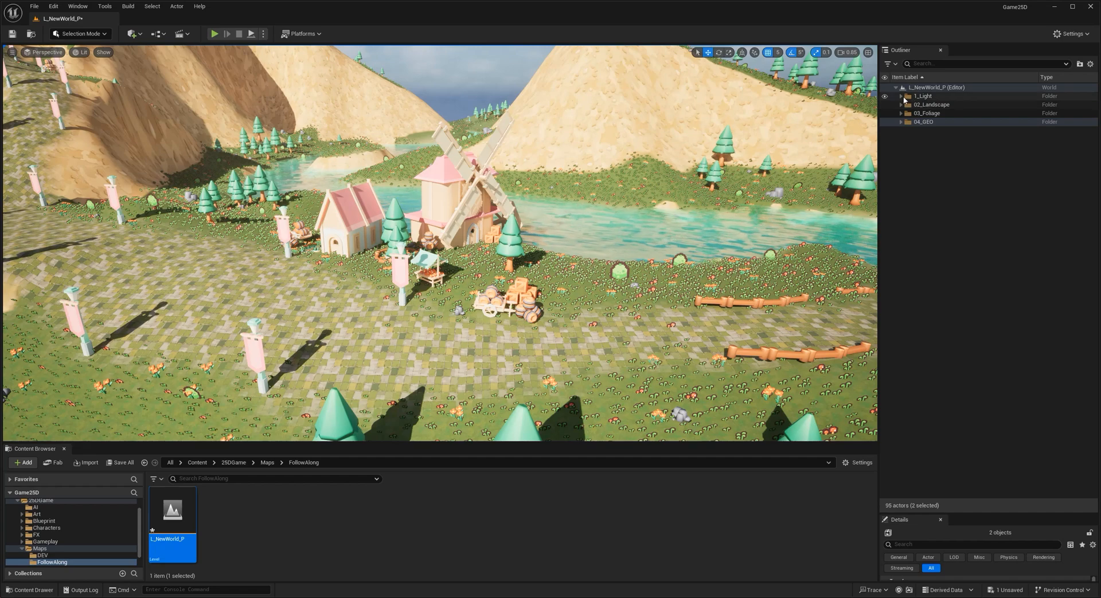
left_click(939, 105)
key("f")
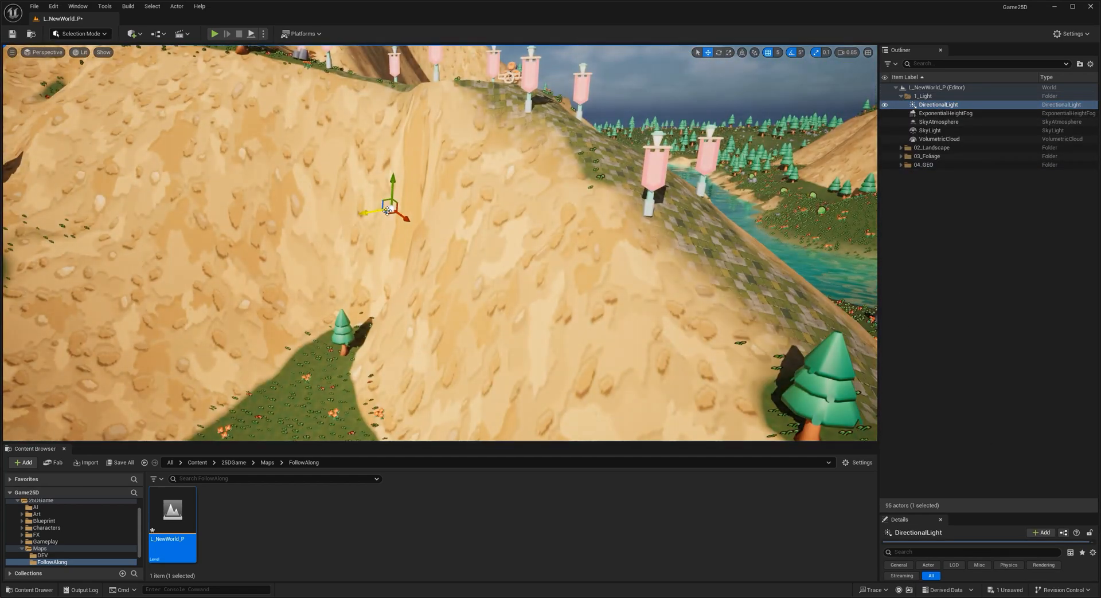
key("f")
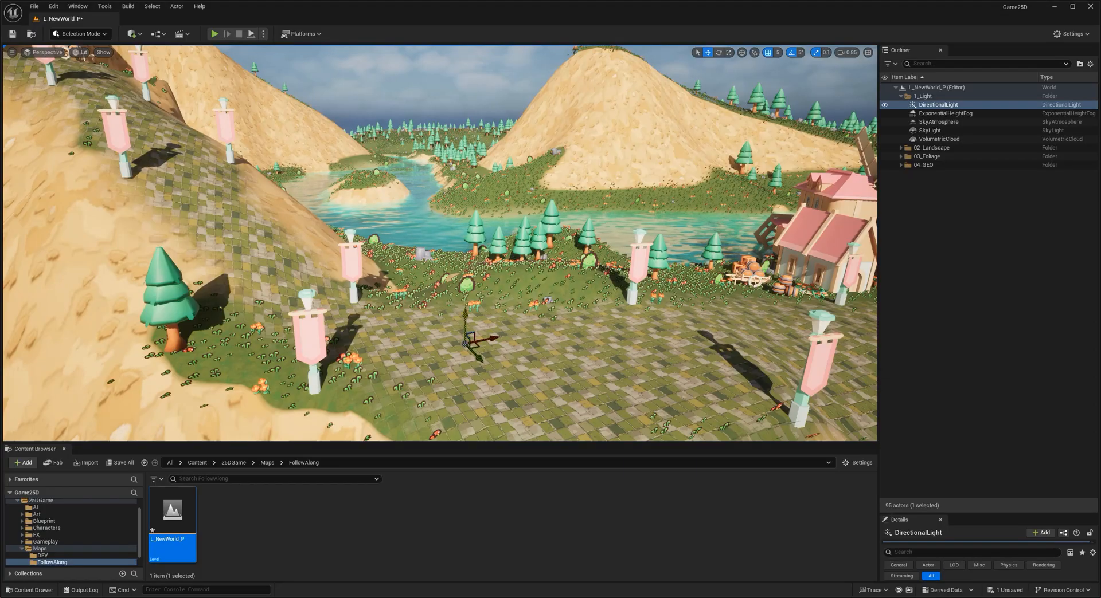
right_click_drag(786, 384, 828, 385)
key("d")
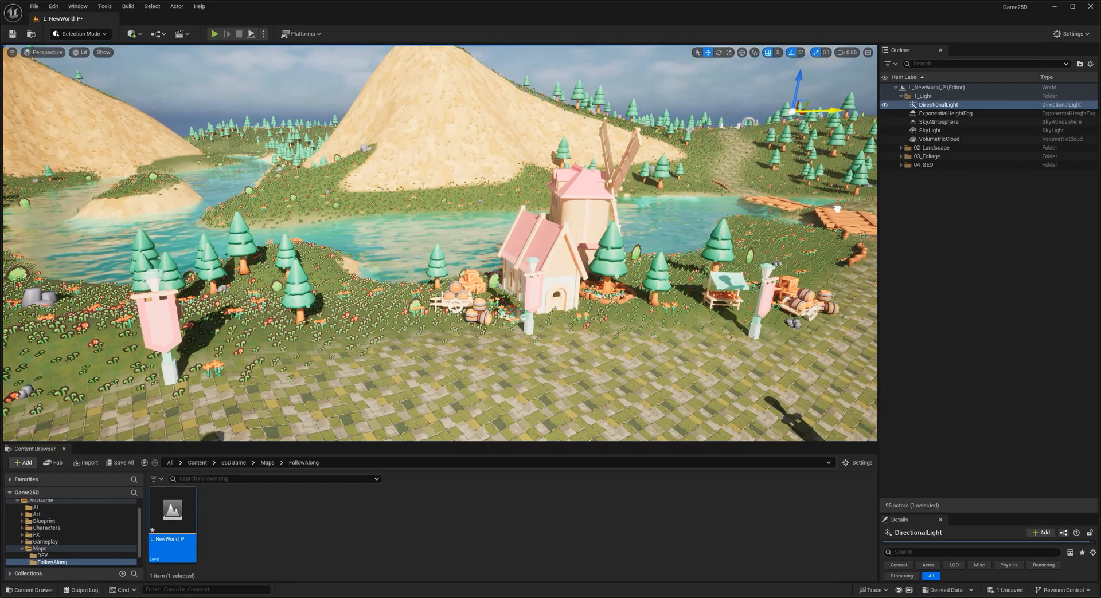
Turn off Game View and reposition the DirectionalLight near the windmill, above the merchant tent.
left_click_drag(623, 170, 609, 169)
key("g")
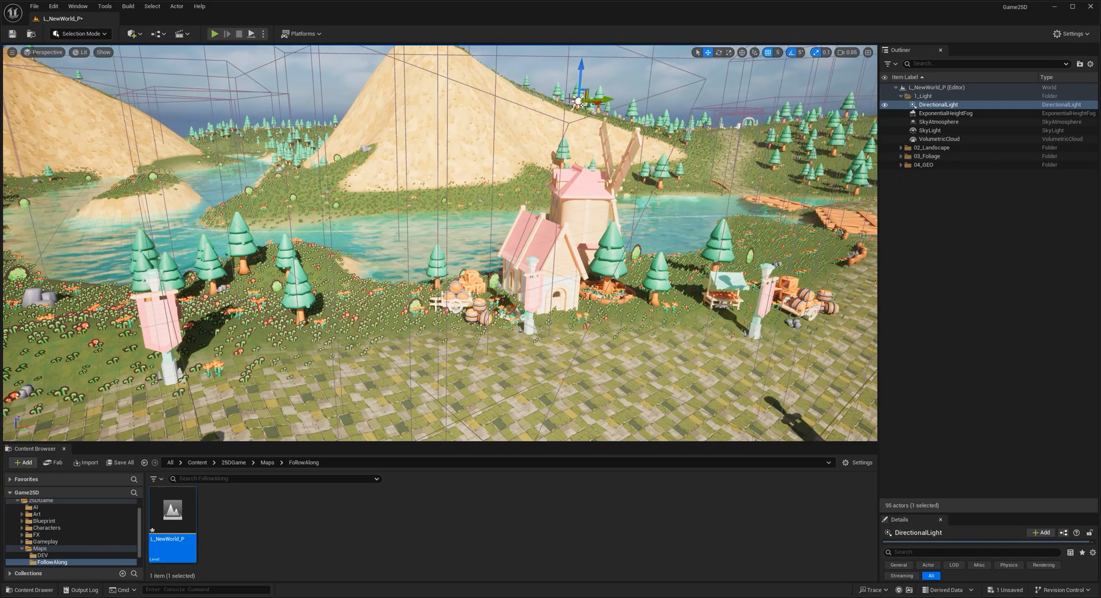
left_click(588, 221)
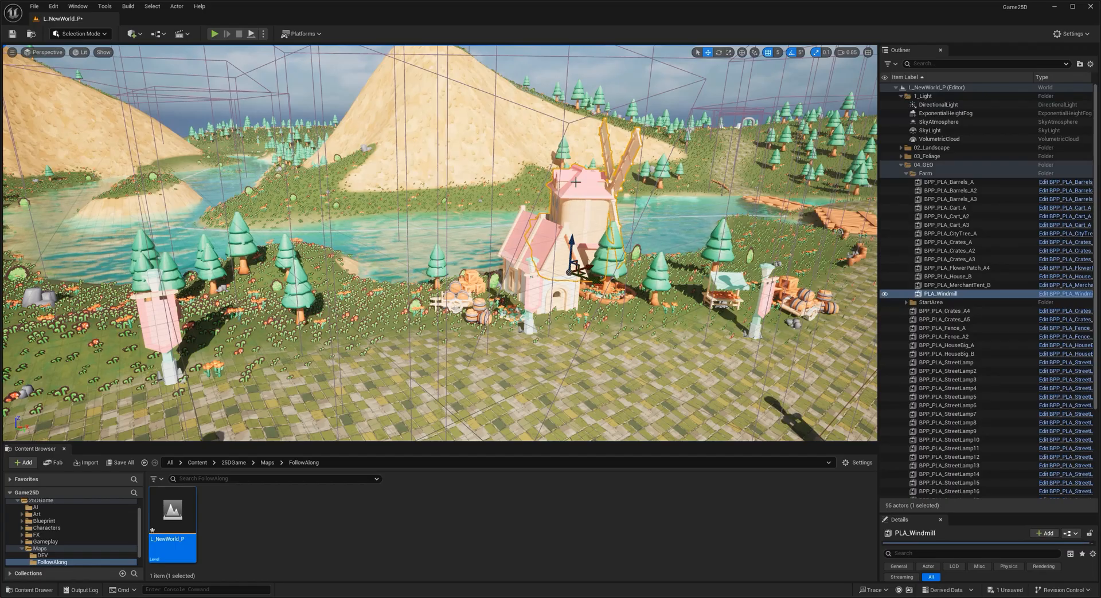
left_click(585, 226)
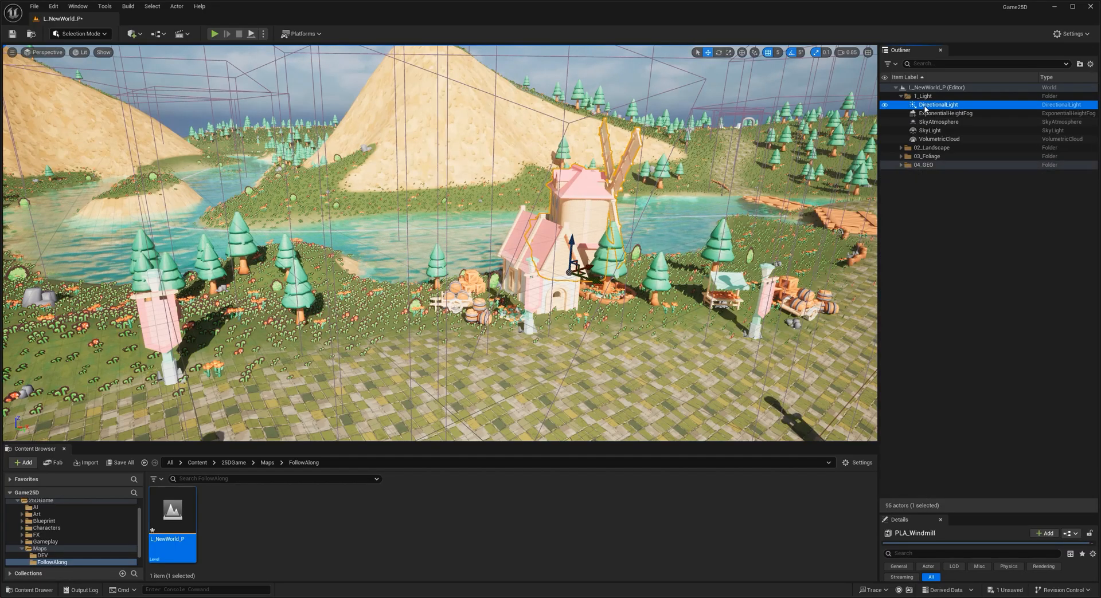
mouse_move(685, 300)
right_mouse_down()
mouse_move(708, 301)
mouse_move(685, 301)
right_mouse_up()
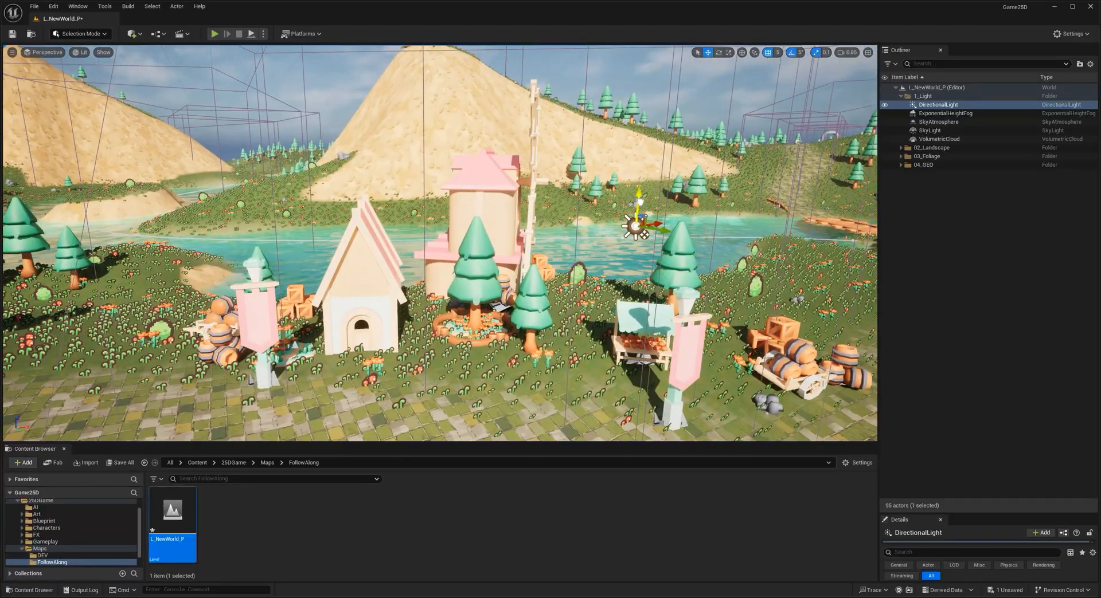
right_click_drag(685, 300, 596, 302)
right_click_drag(338, 231, 336, 231)
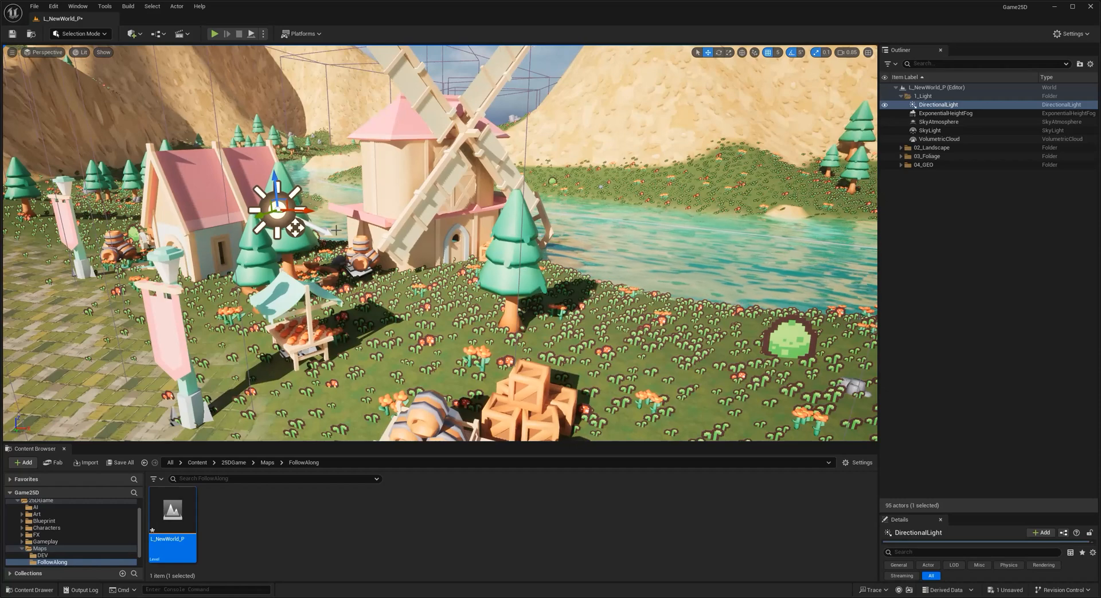
Rotate the DirectionalLight to change the sun direction and the shadows around the farm.
left_click_drag(328, 211, 343, 212)
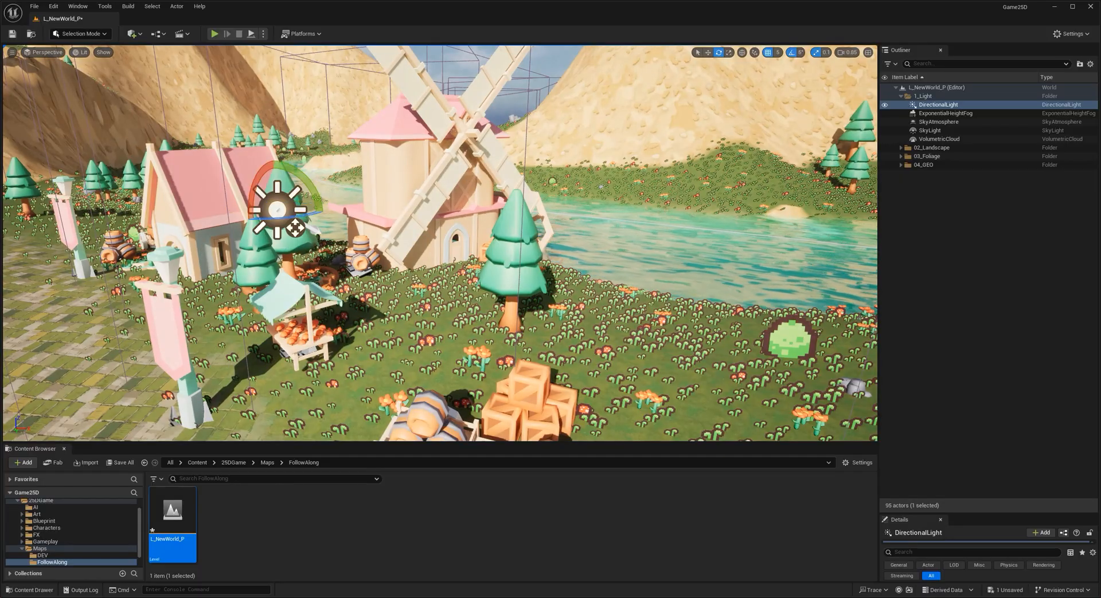
mouse_move(374, 243)
right_mouse_down()
mouse_move(401, 243)
mouse_move(393, 245)
right_mouse_up()
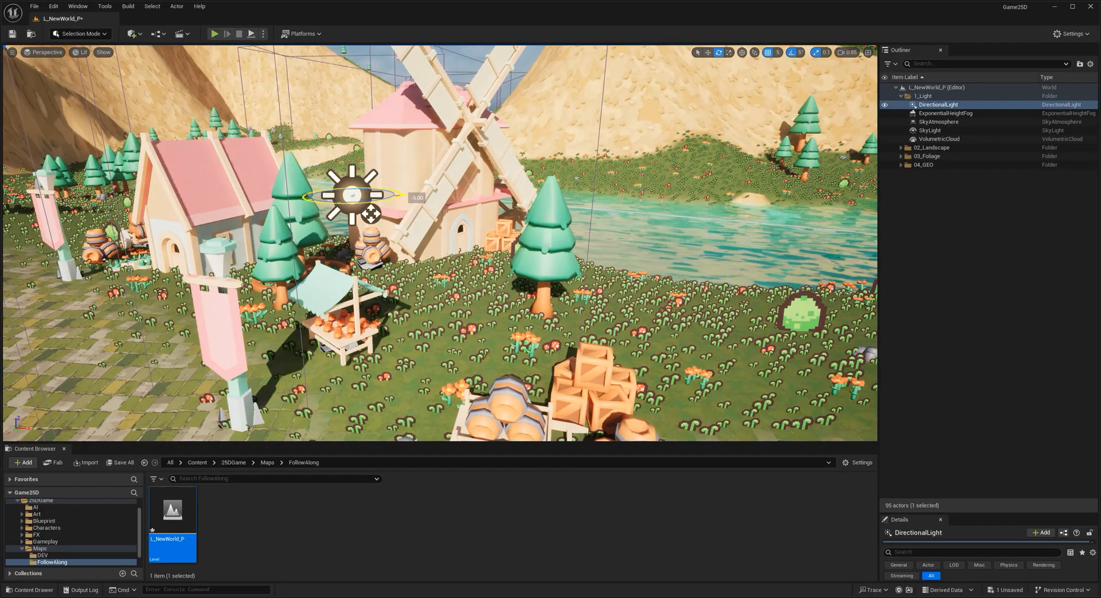
right_click_drag(373, 227, 349, 282)
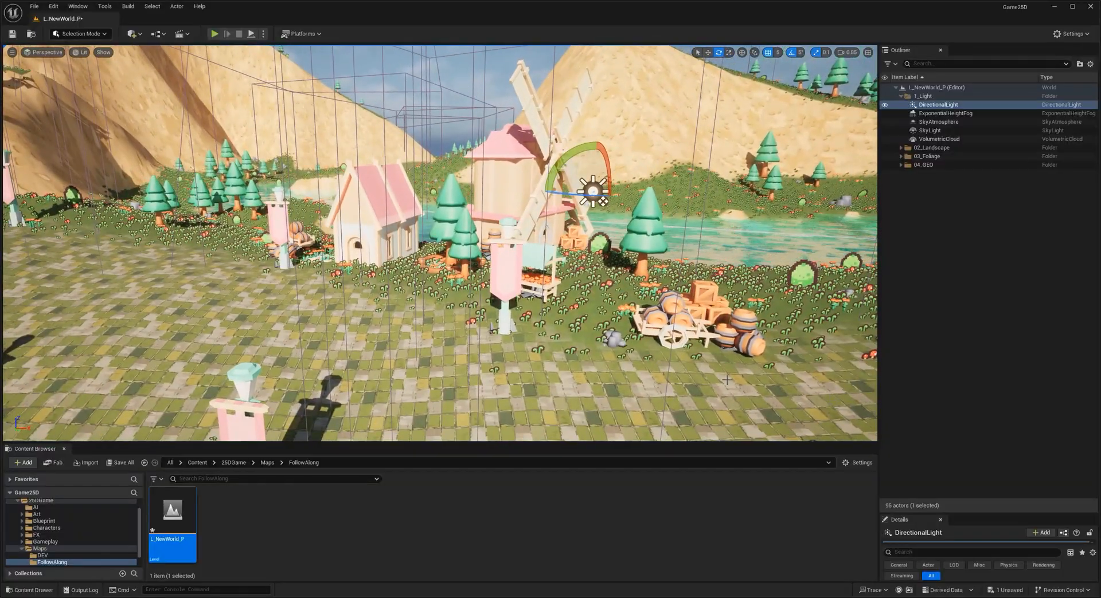
Enlarge the property area for the DirectionalLight and set its intensity to 0.5 lux.
left_click_drag(909, 513, 909, 201)
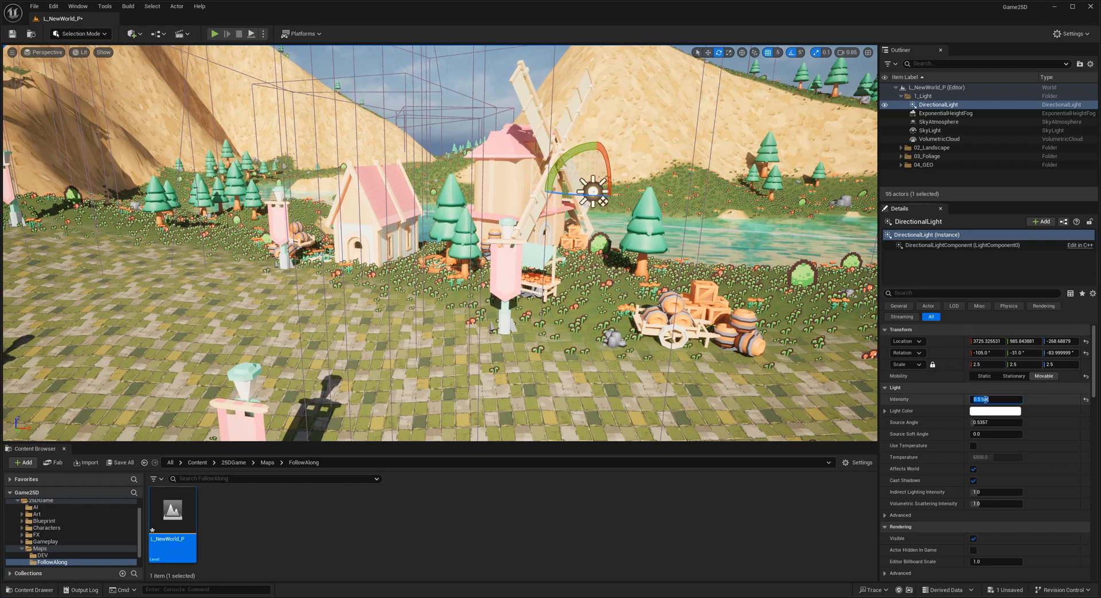
key("Return")
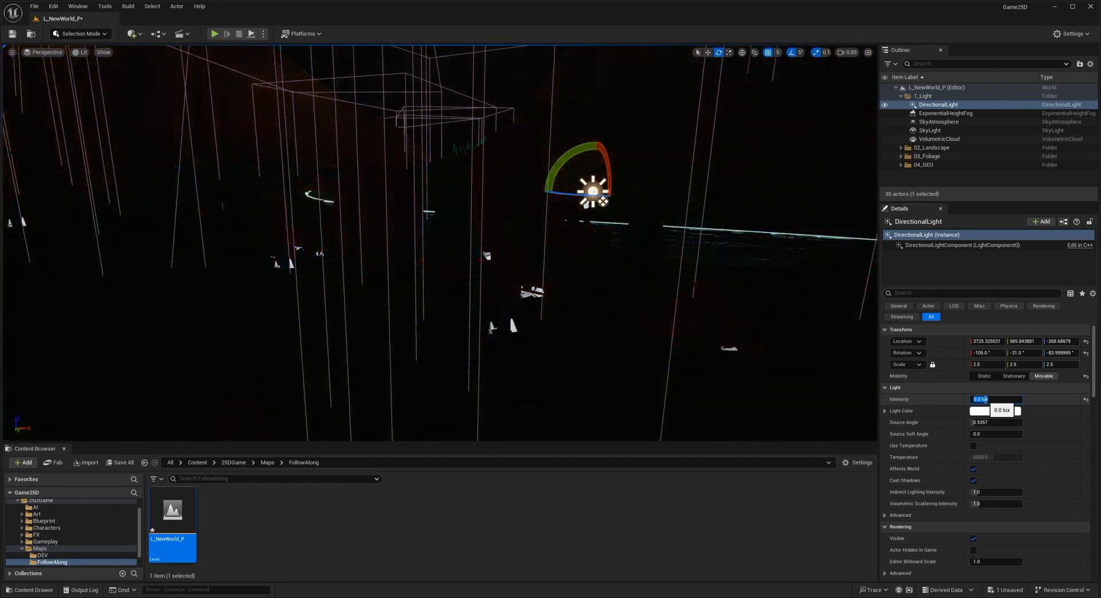
type(".5")
key("Return")
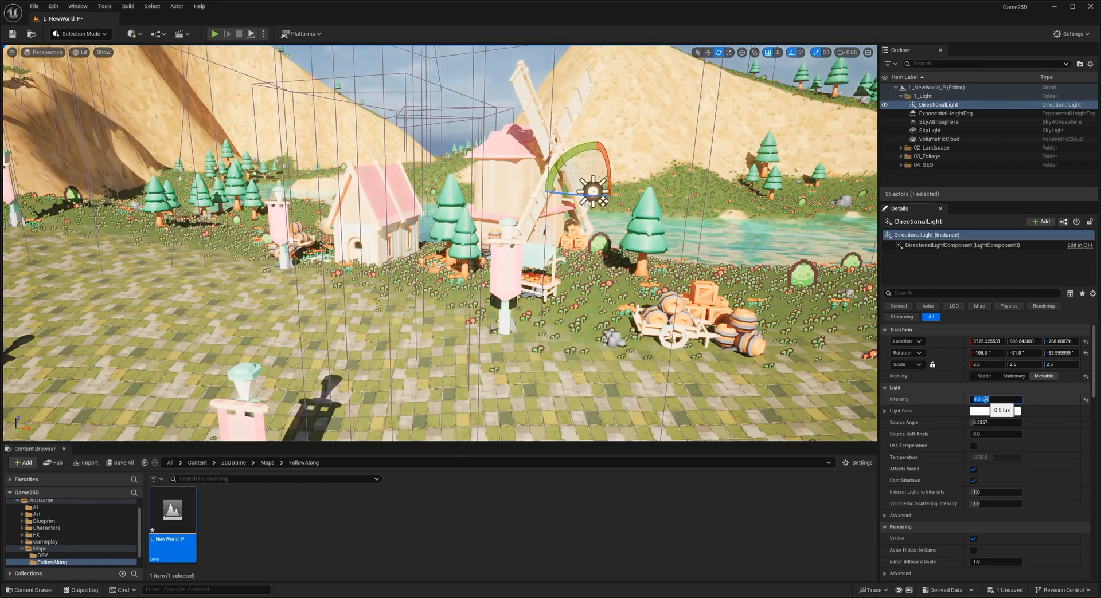
Enable Use Temperature on the DirectionalLight and set its temperature to 5500.
left_click(973, 446)
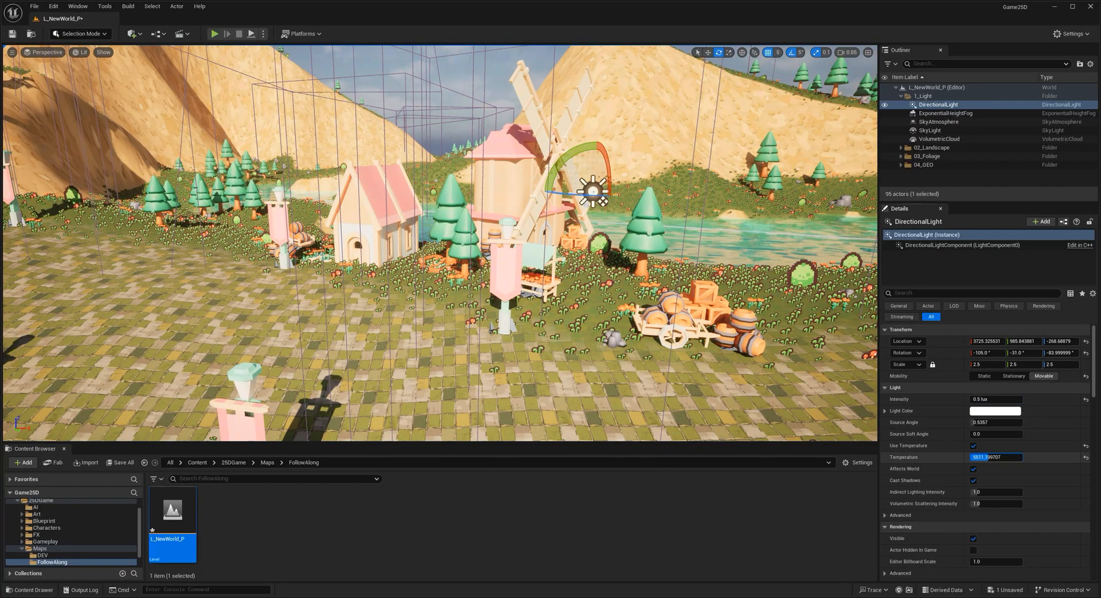
left_click(993, 457)
type("55")
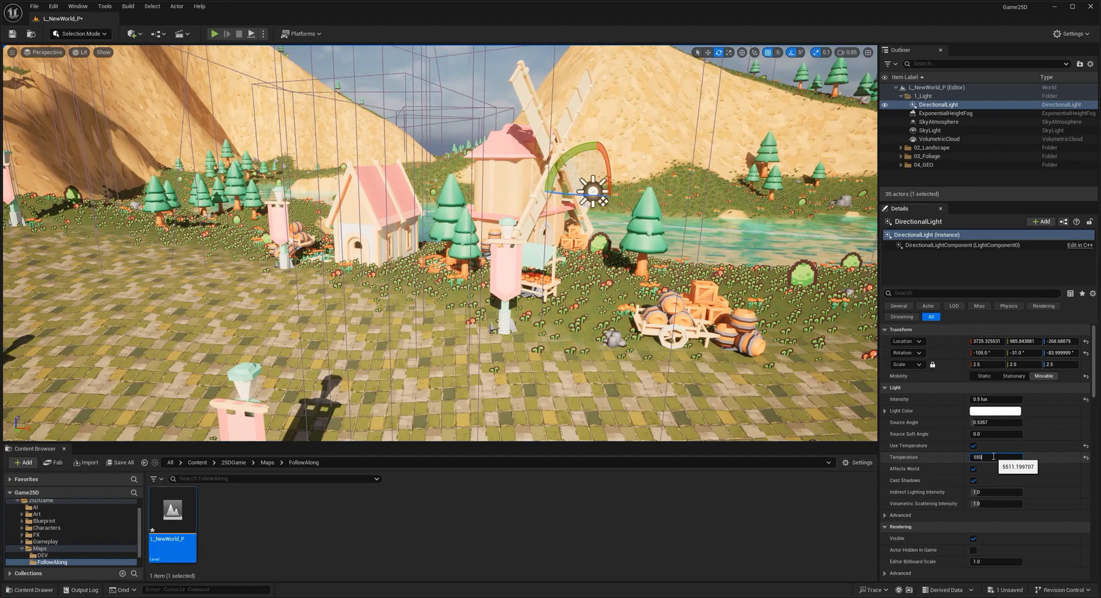
type("0")
key("Return")
type("550")
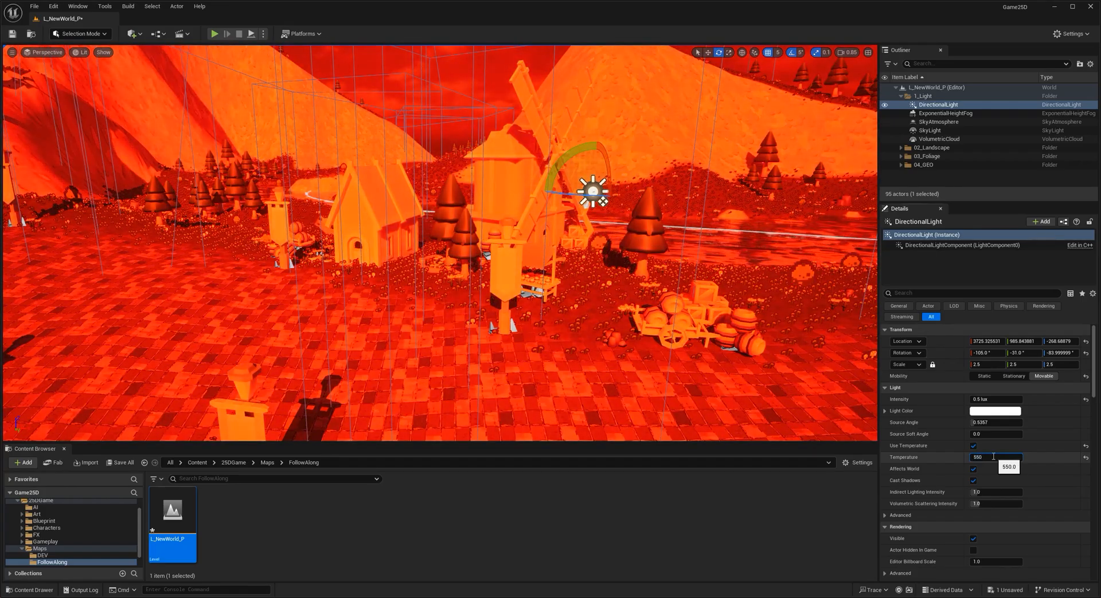
type("0")
key("Return")
Try a Volumetric Scattering Intensity of 150 on the DirectionalLight in a play test and restore the value to 1.
mouse_move(980, 504)
left_mouse_down()
mouse_move(1000, 503)
mouse_move(991, 504)
left_mouse_up()
key("Return")
right_click_drag(460, 346, 648, 344)
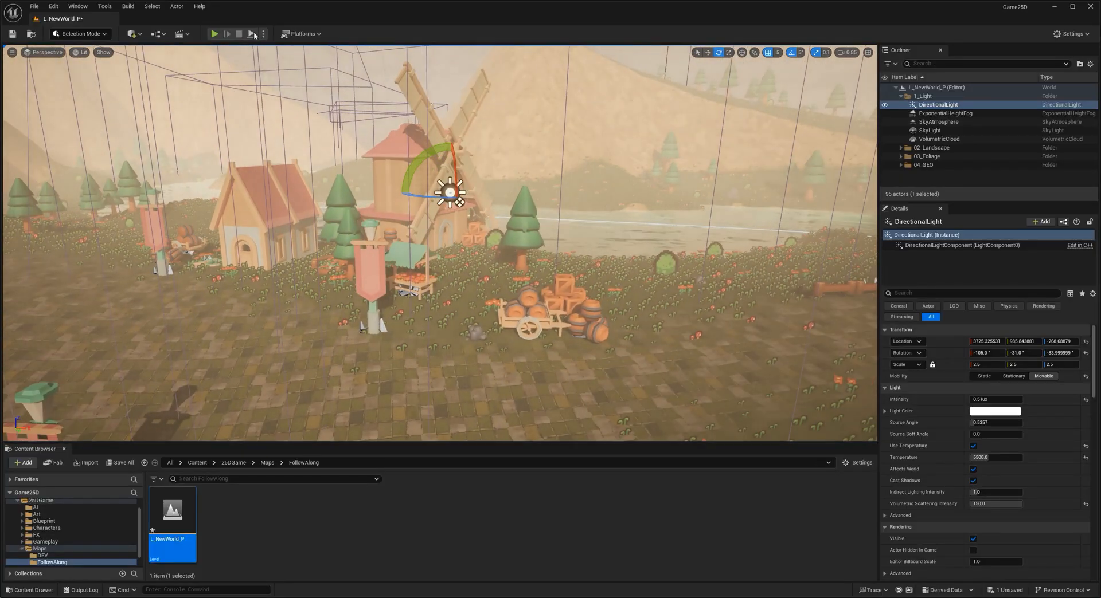
left_click(215, 34)
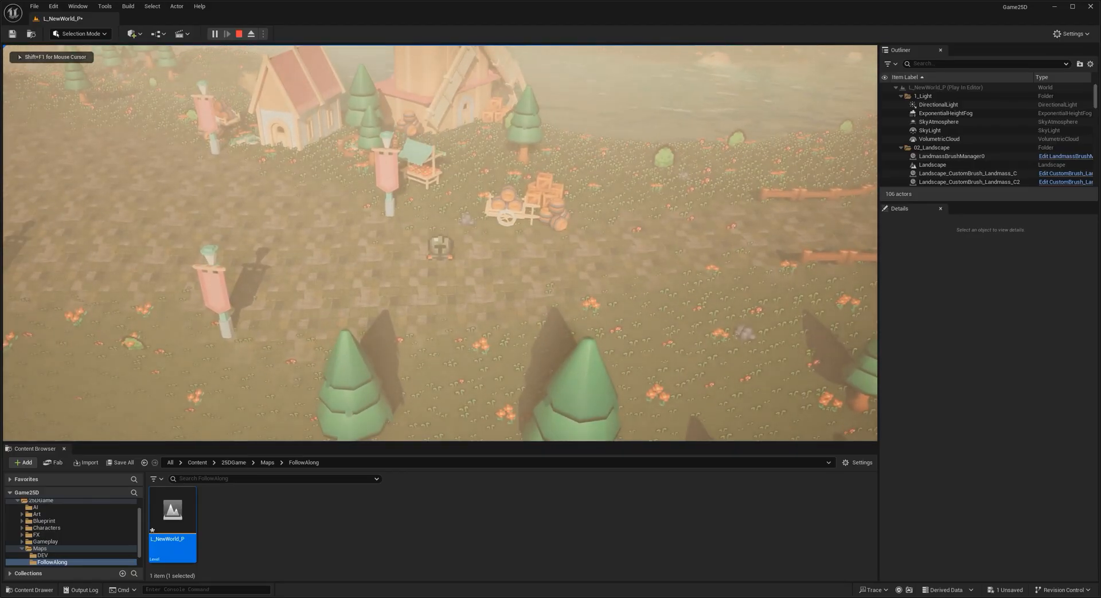
key("Escape")
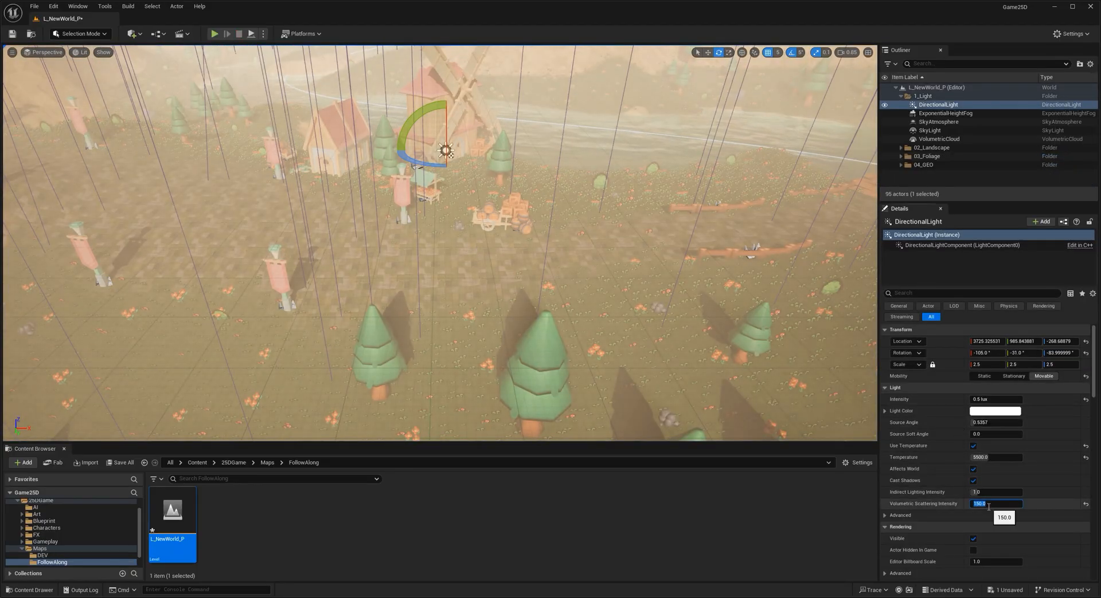
type("1")
key("Return")
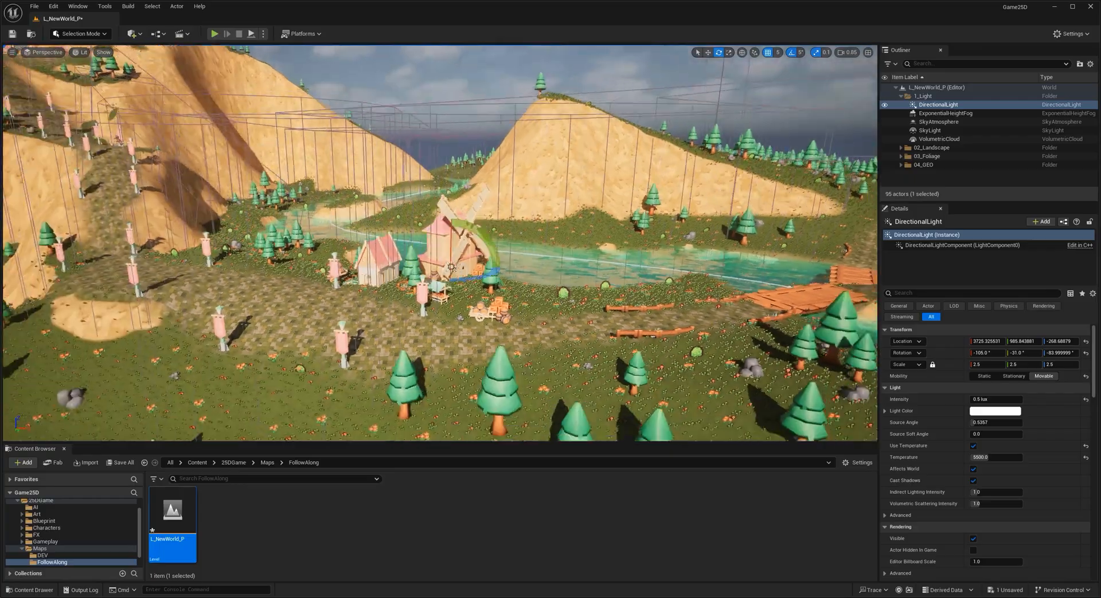
Deselect the DirectionalLight and turn on Game View to look over the farm and lake without editor overlays.
right_click_drag(440, 243, 501, 222)
key("Escape")
key("g")
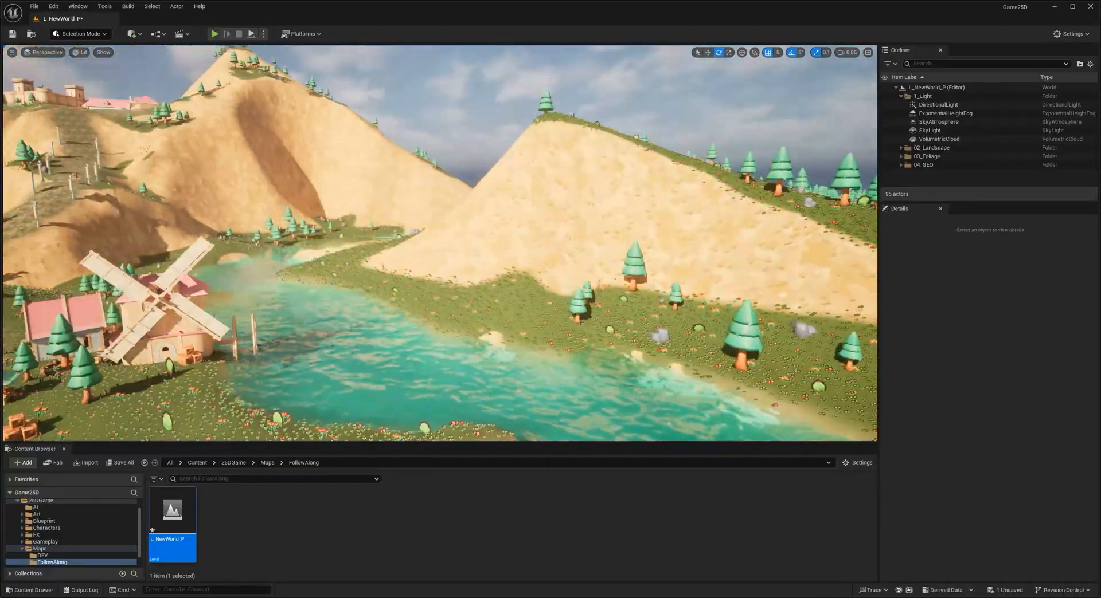
right_click_drag(440, 243, 427, 238)
Turn off Real Time Capture on the SkyLight and set its source type to SLS Specified Cubemap.
left_click(941, 141)
left_click(937, 132)
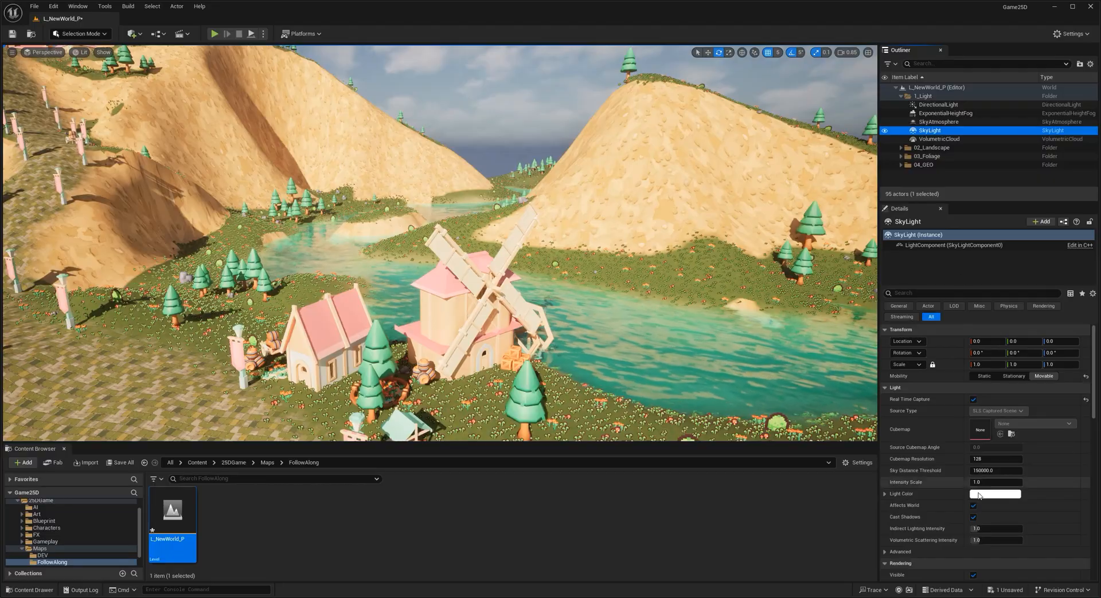
left_click(974, 401)
left_click(990, 412)
left_click(1002, 429)
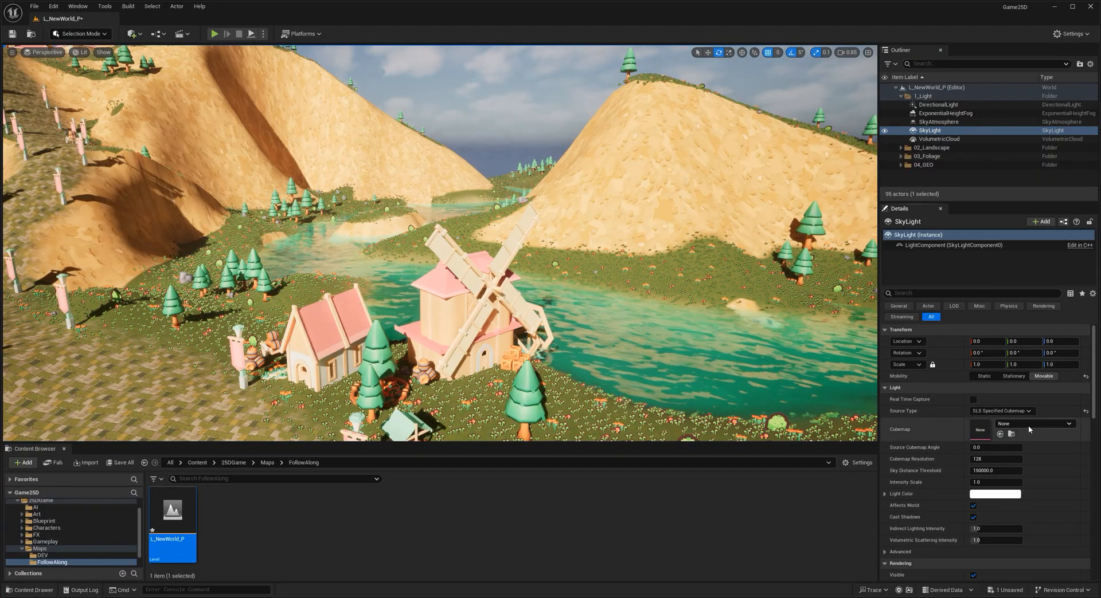
Try the Desert_Outer_HDR cubemap on the SkyLight.
left_click(1027, 426)
scroll(1040, 363, "down", 3)
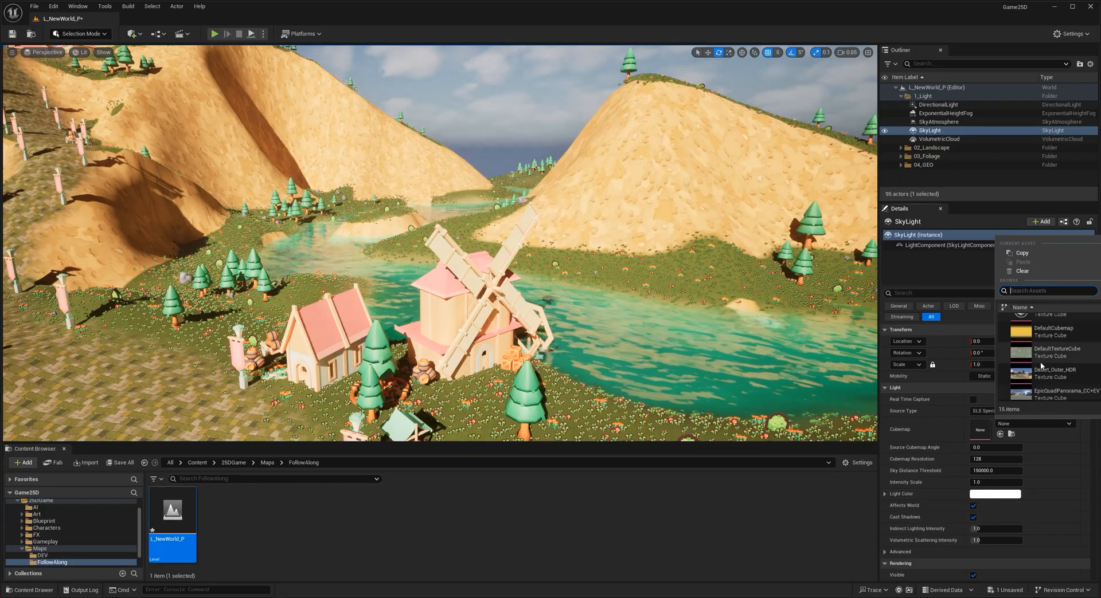
left_click(1061, 359)
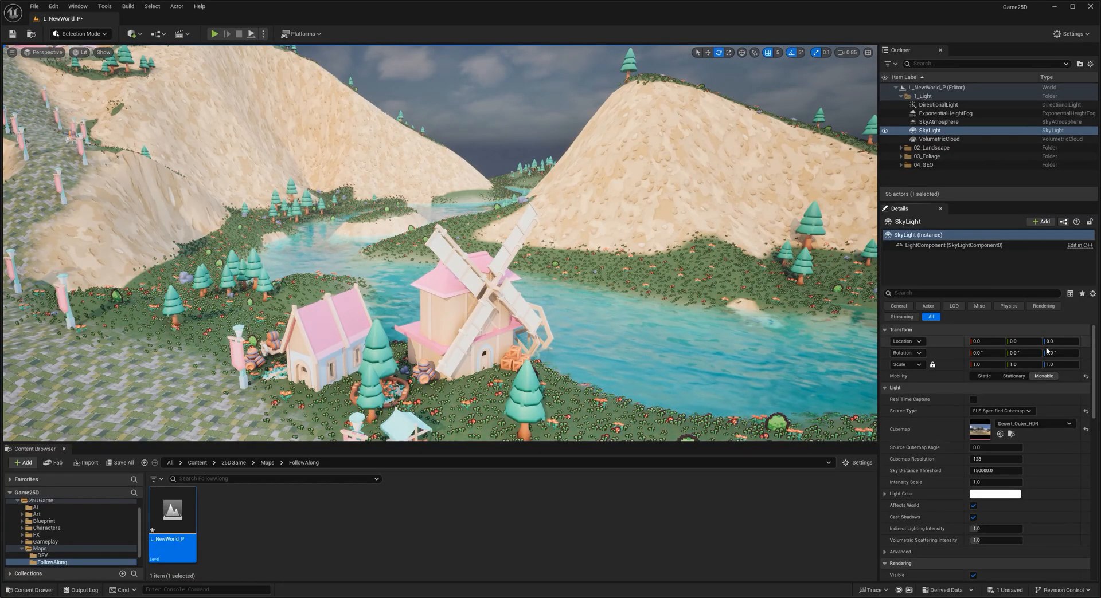
Assign SunsetAmbientCubemap as the SkyLight's cubemap and view the lake beside the windmill.
left_click(1031, 423)
scroll(1035, 388, "down", 3)
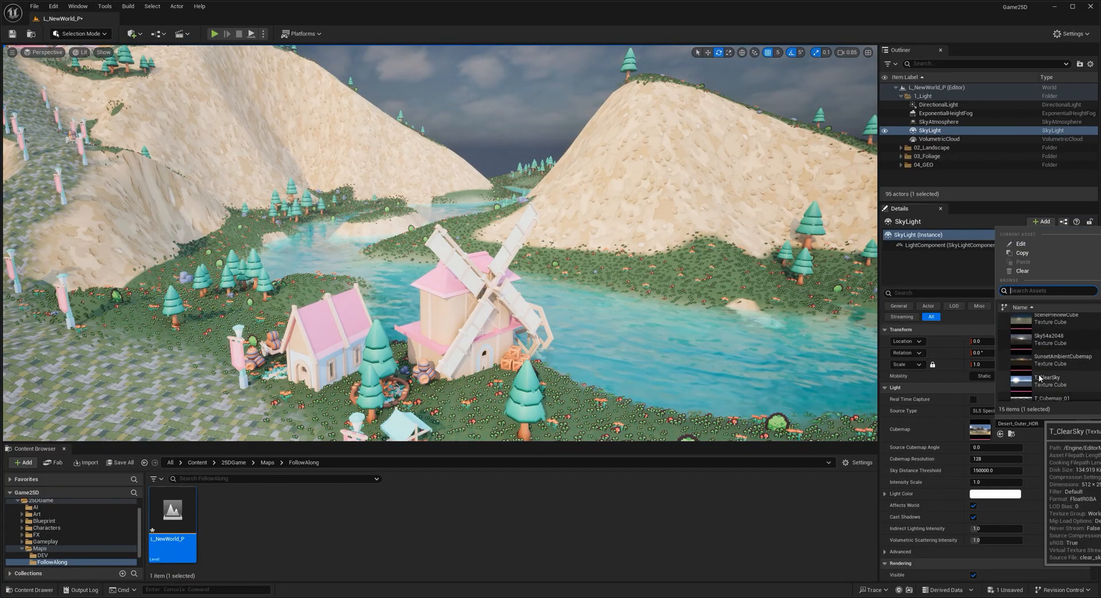
left_click(1042, 368)
left_click(1044, 349)
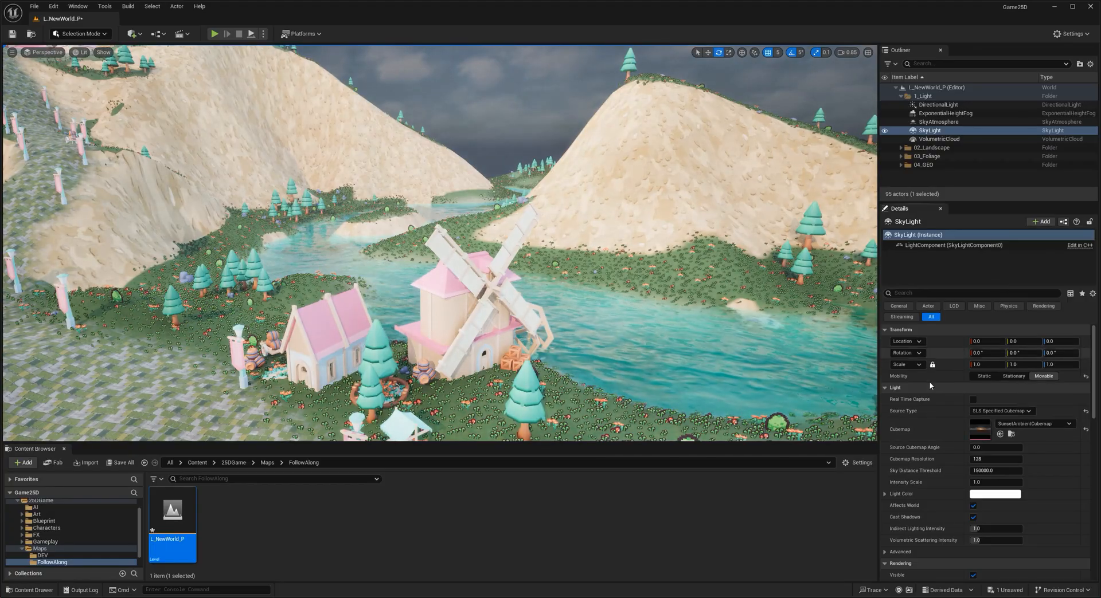
right_click_drag(573, 258, 493, 257)
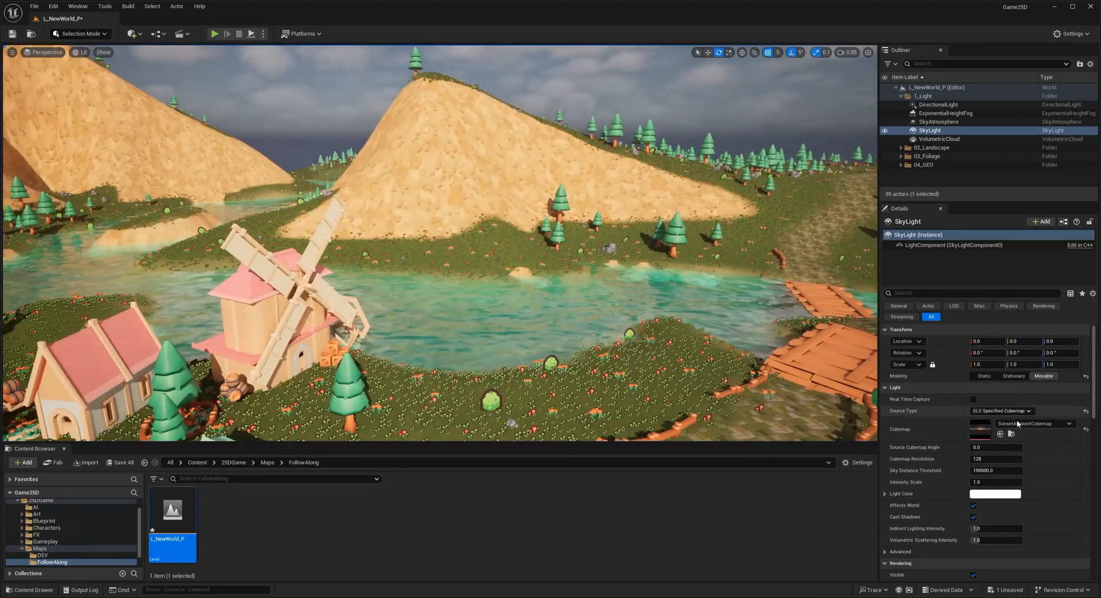
Compare the lighting around the windmill with the SkyLight's Real Time Capture on and off.
left_click(974, 400)
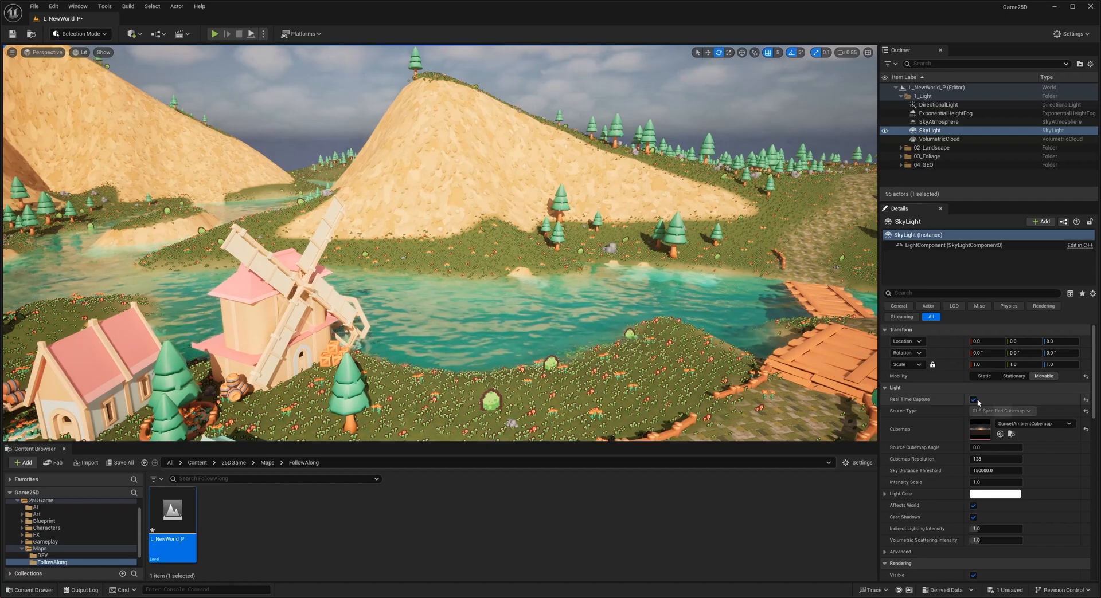
left_click(974, 400)
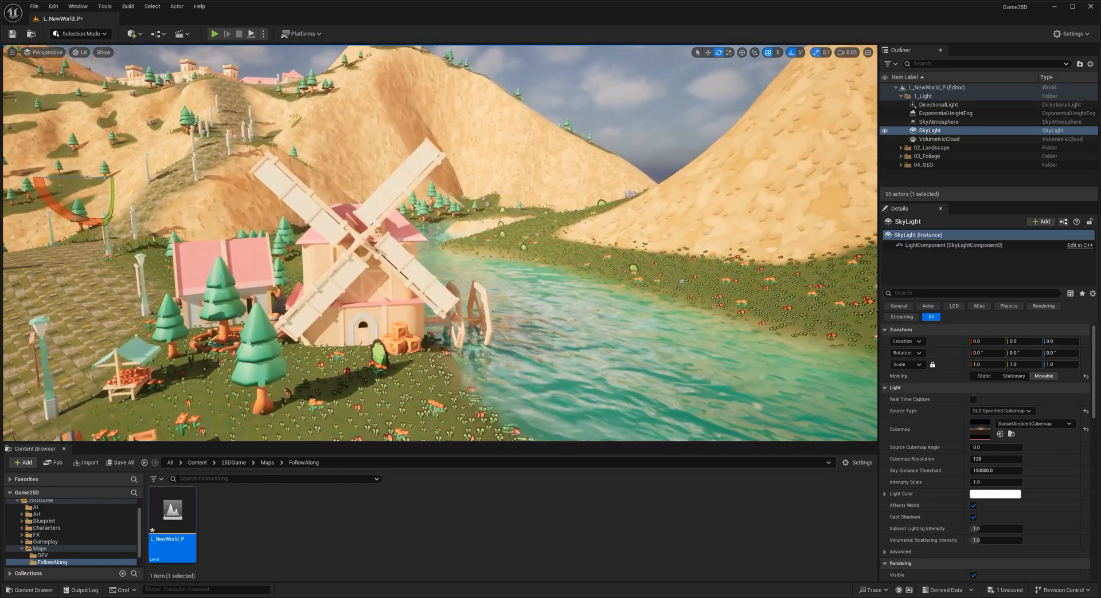
right_click_drag(439, 243, 475, 243)
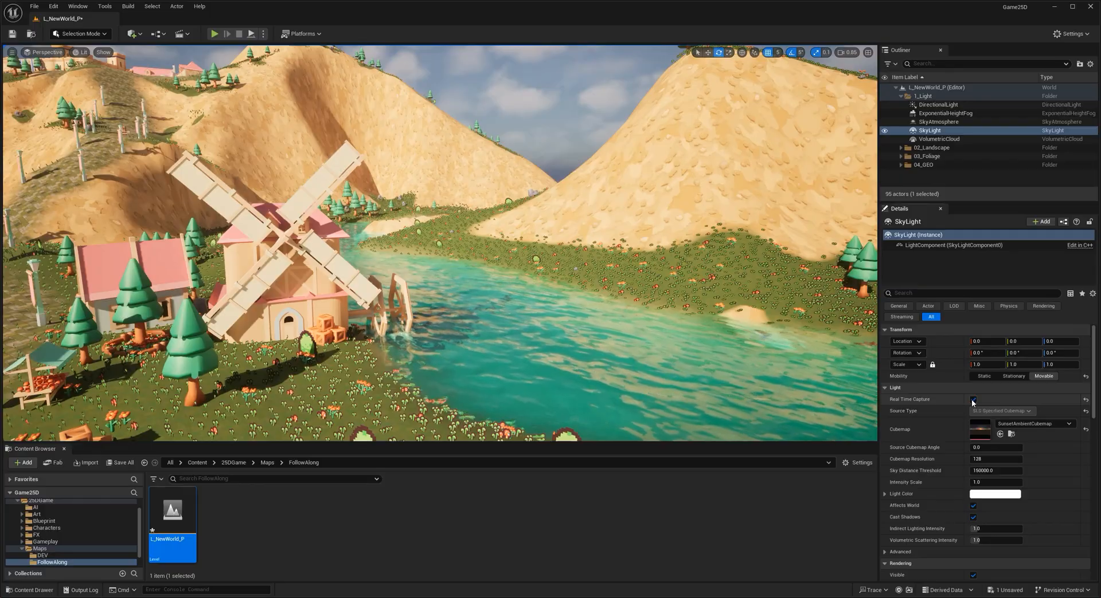
Try the T_ClearSky and Sky54a2048 cubemaps on the SkyLight and return to SunsetAmbientCubemap.
left_click(1026, 425)
left_click(1018, 374)
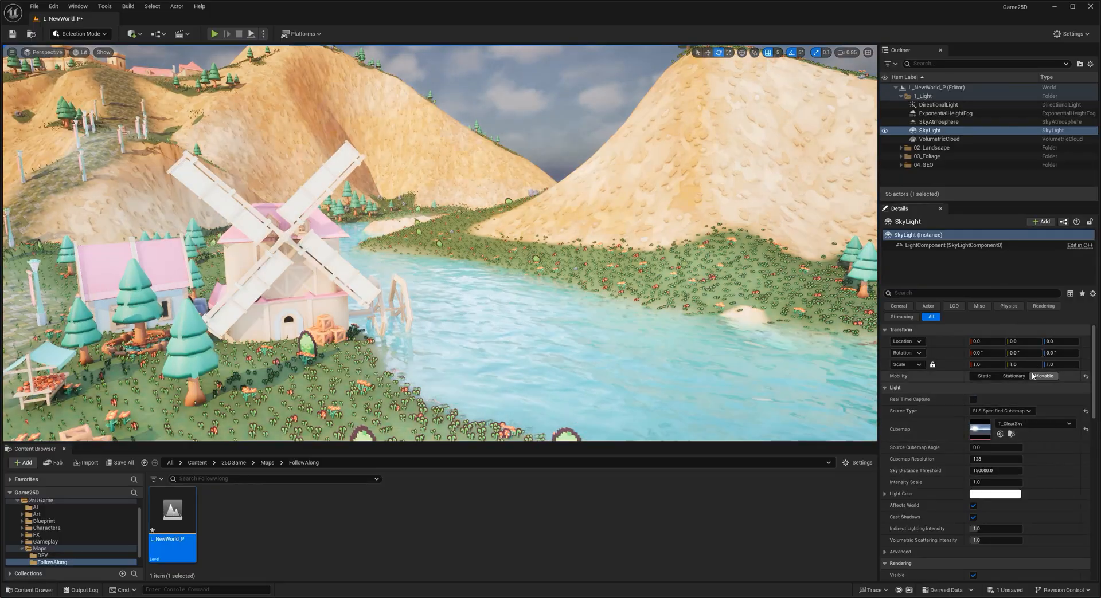
left_click(1032, 423)
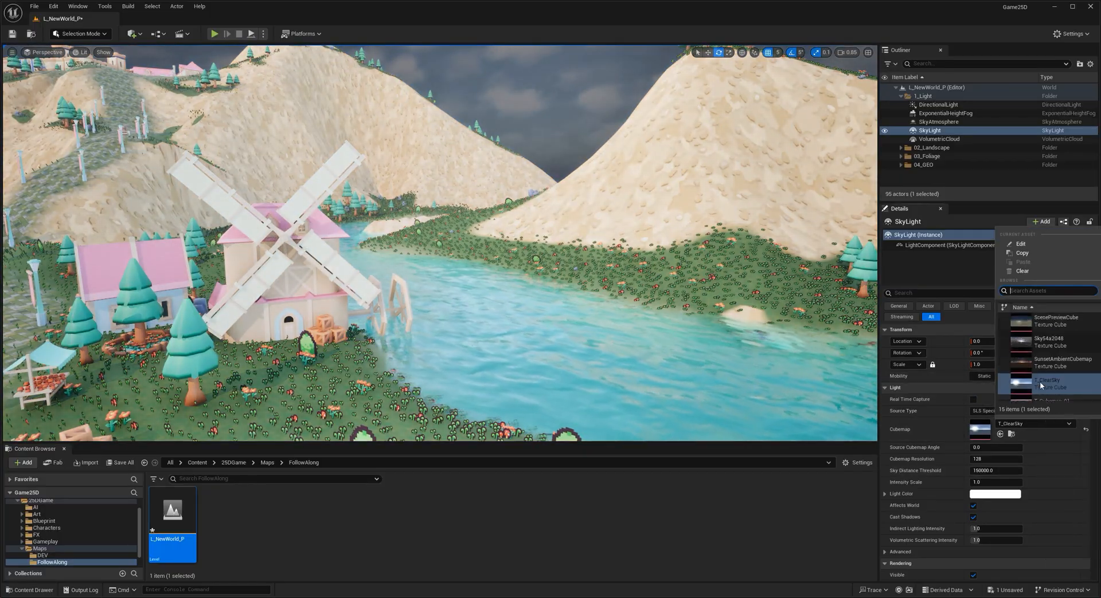
left_click(1041, 361)
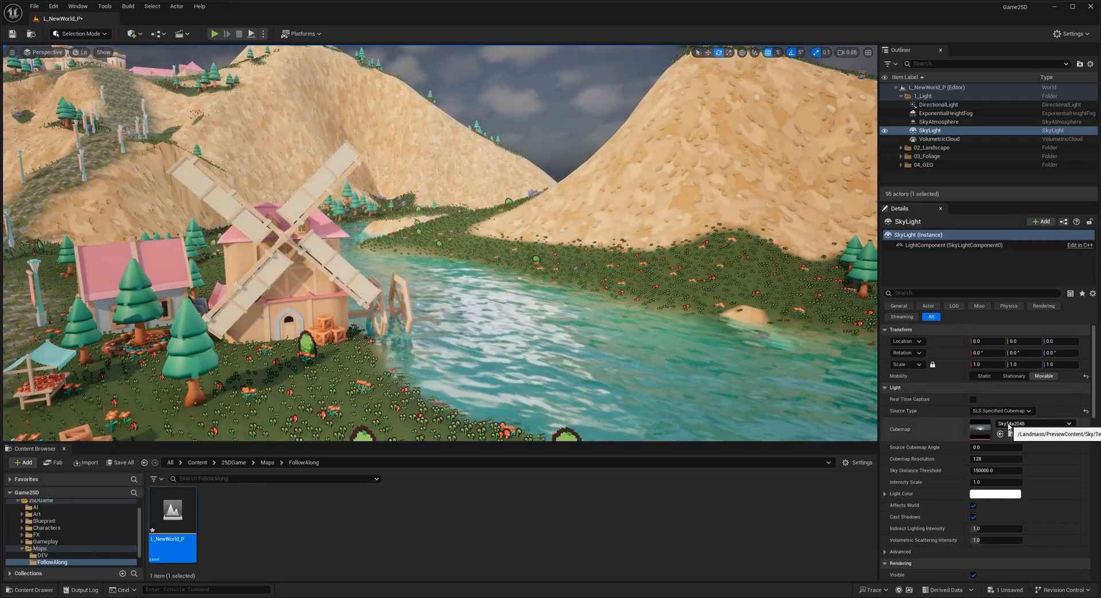
left_click(1024, 422)
left_click(1023, 332)
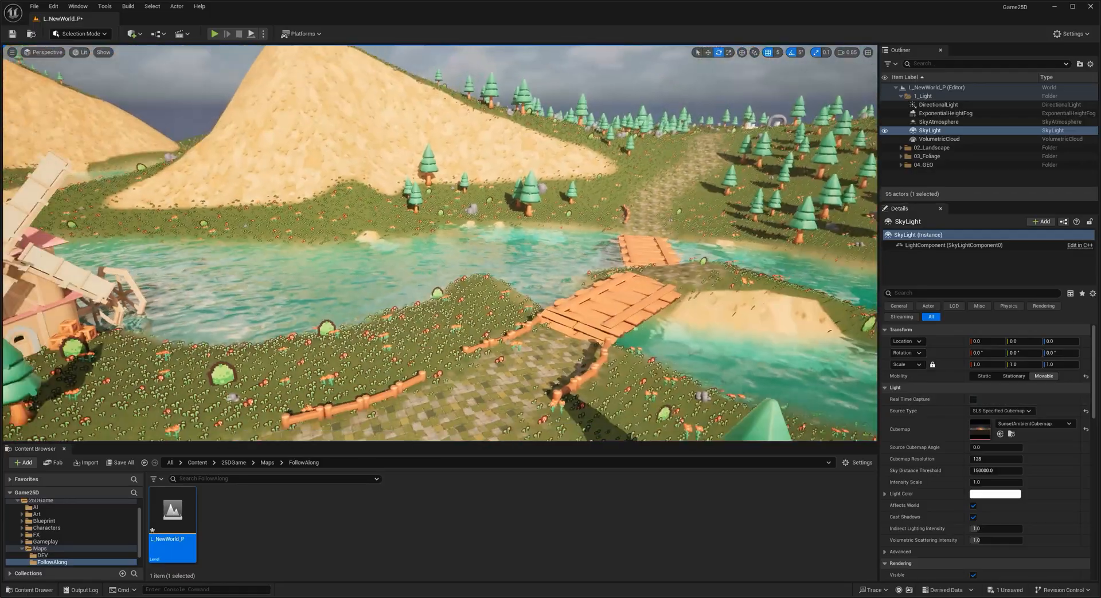
Toggle the SkyLight's Real Time Capture to compare the lighting over the wooden bridges and the lake.
right_click_drag(441, 243, 440, 209)
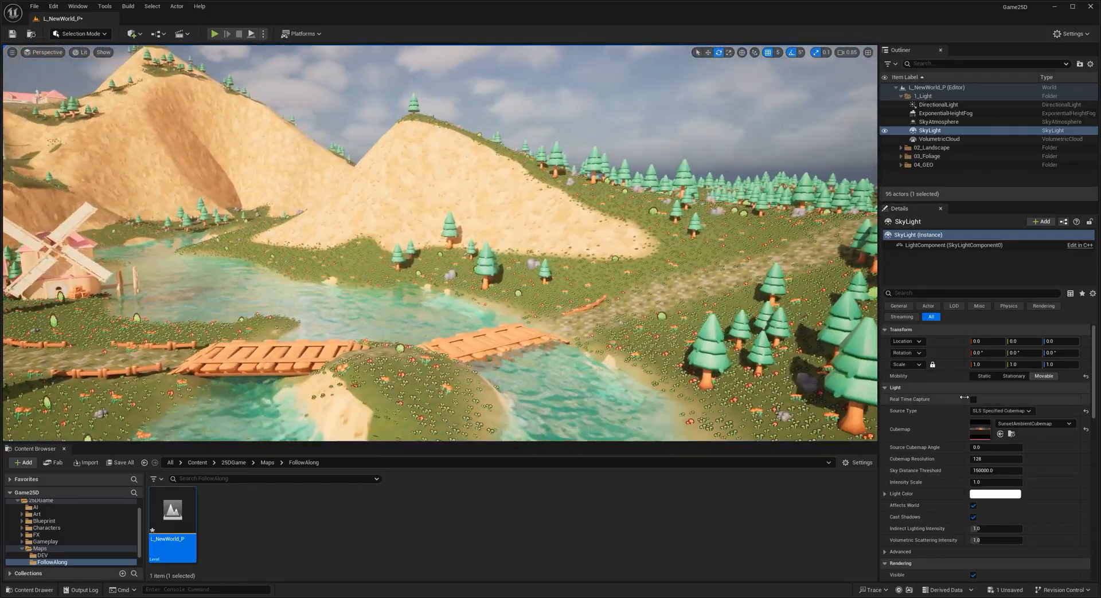
left_click(972, 400)
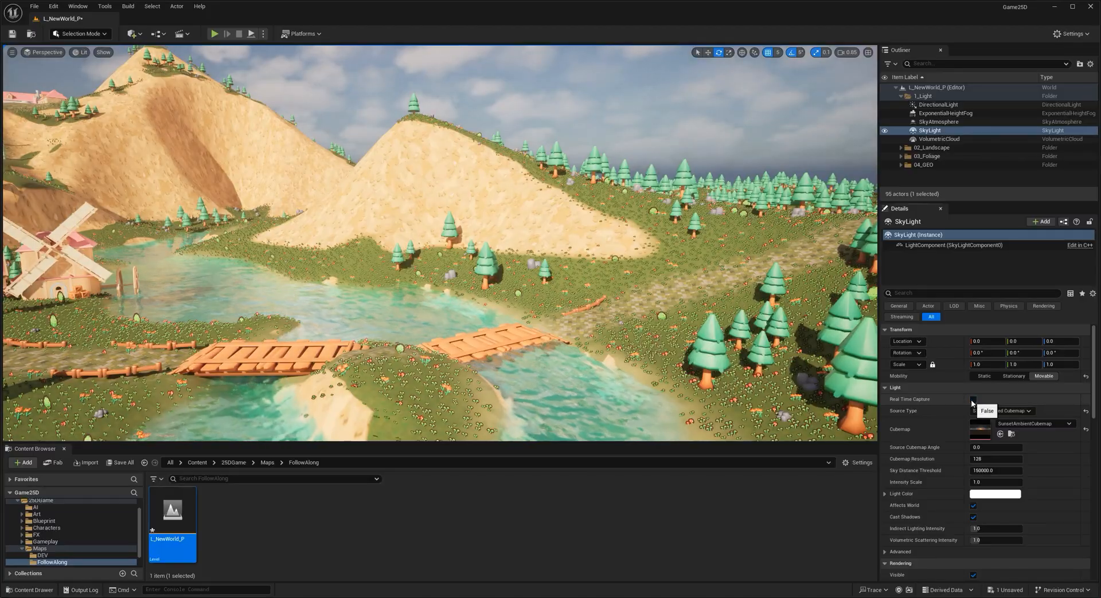
left_click(972, 400)
mouse_move(222, 284)
right_mouse_down()
mouse_move(178, 286)
mouse_move(247, 286)
mouse_move(143, 284)
mouse_move(232, 289)
right_mouse_up()
key("w")
left_click(973, 401)
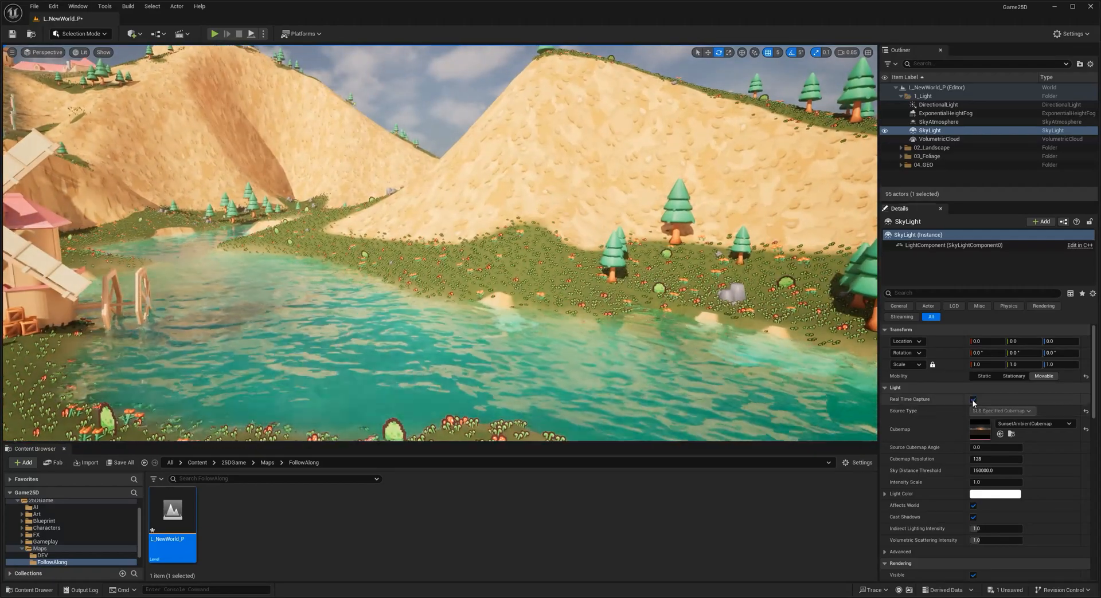
left_click(973, 400)
left_click(973, 403)
Examine the castle and the forest clearing with the stone arch, toggling the SkyLight's Real Time Capture to compare the lighting.
right_click_drag(774, 321, 671, 292)
key("w")
key("s")
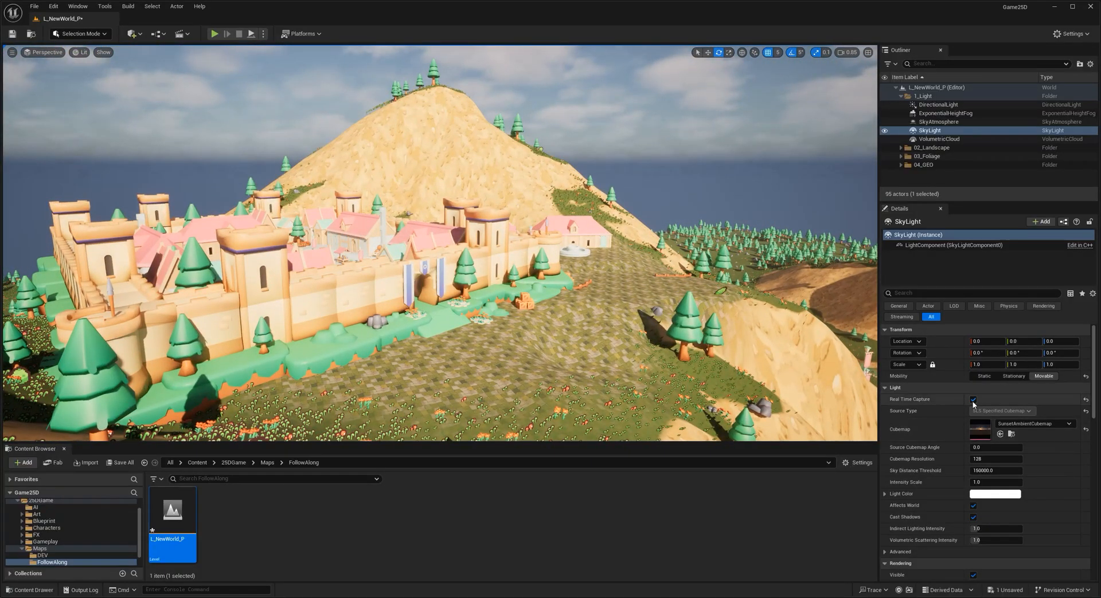
right_click_drag(745, 287, 806, 350)
key("w")
key("w")
key("s")
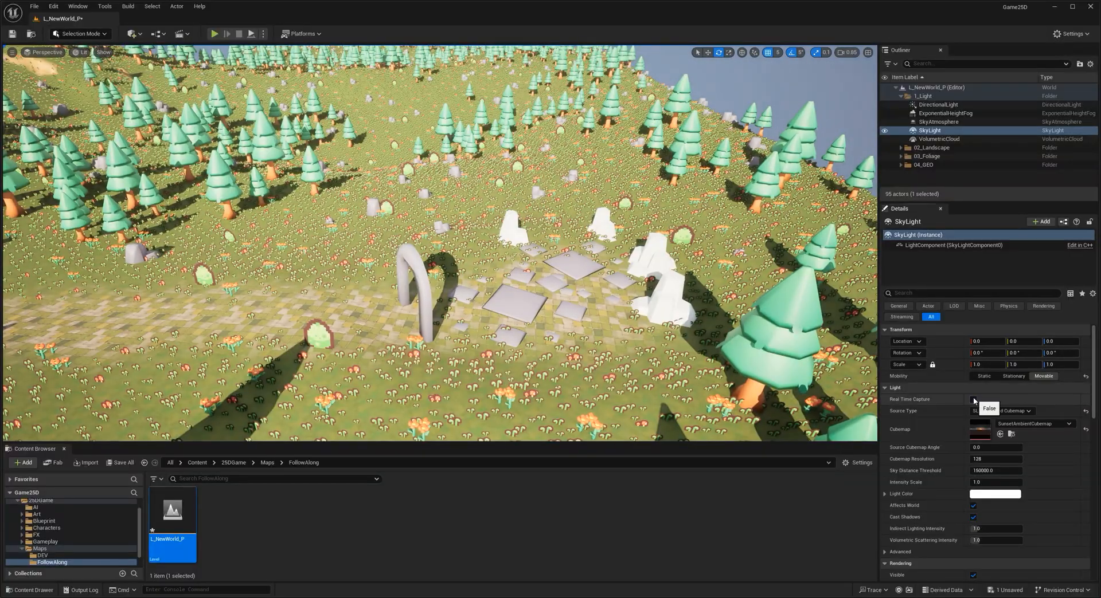
left_click(973, 400)
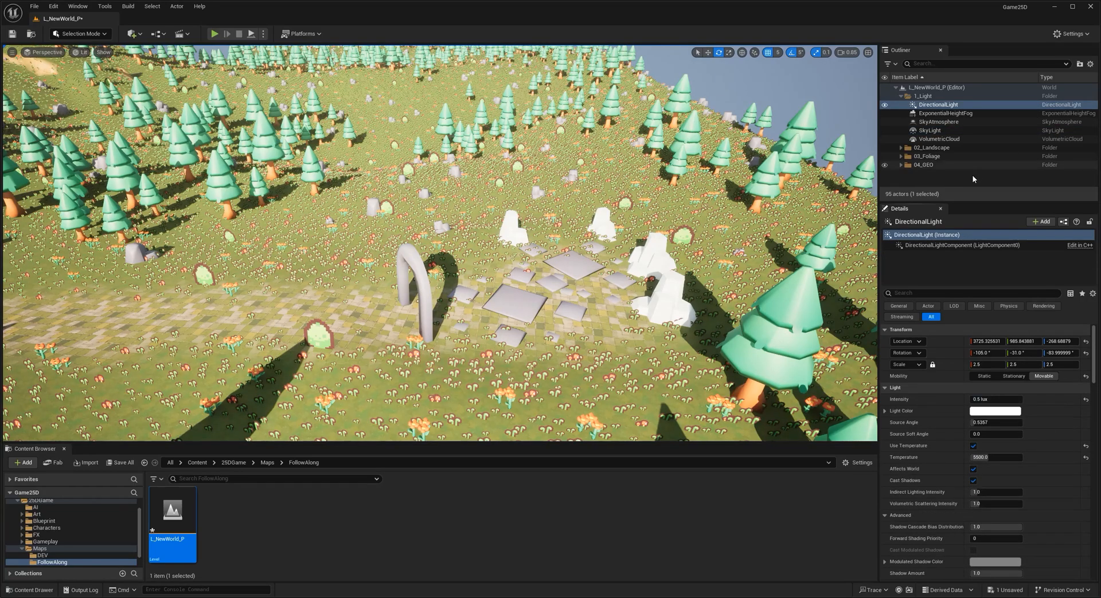
Select the DirectionalLight, set its Source Soft Angle to 5 and examine the shadow edge on the grass up close.
left_click(972, 179)
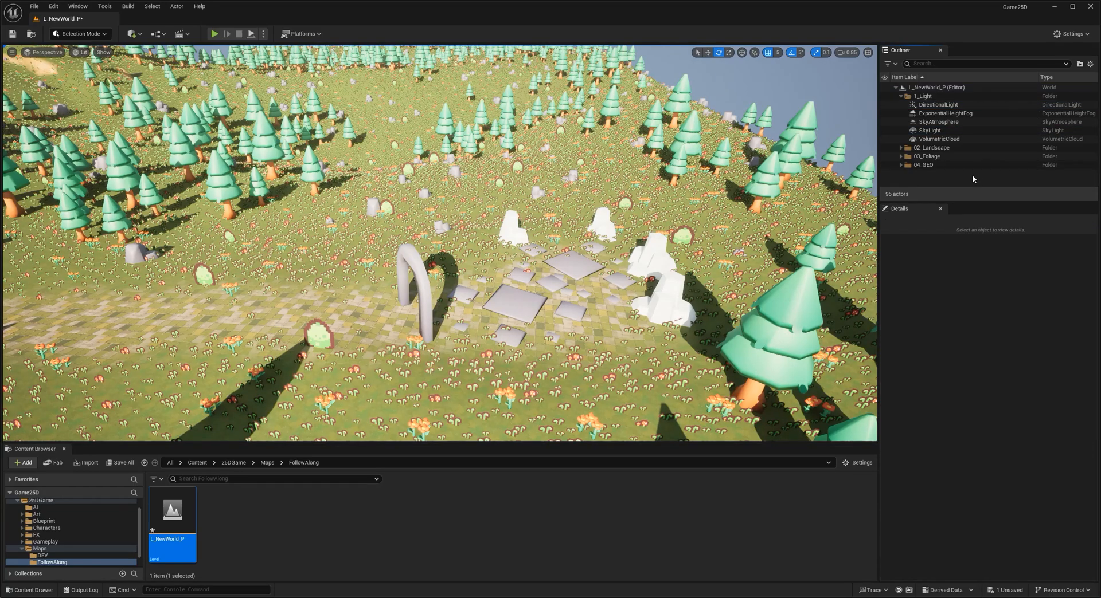
left_click(940, 105)
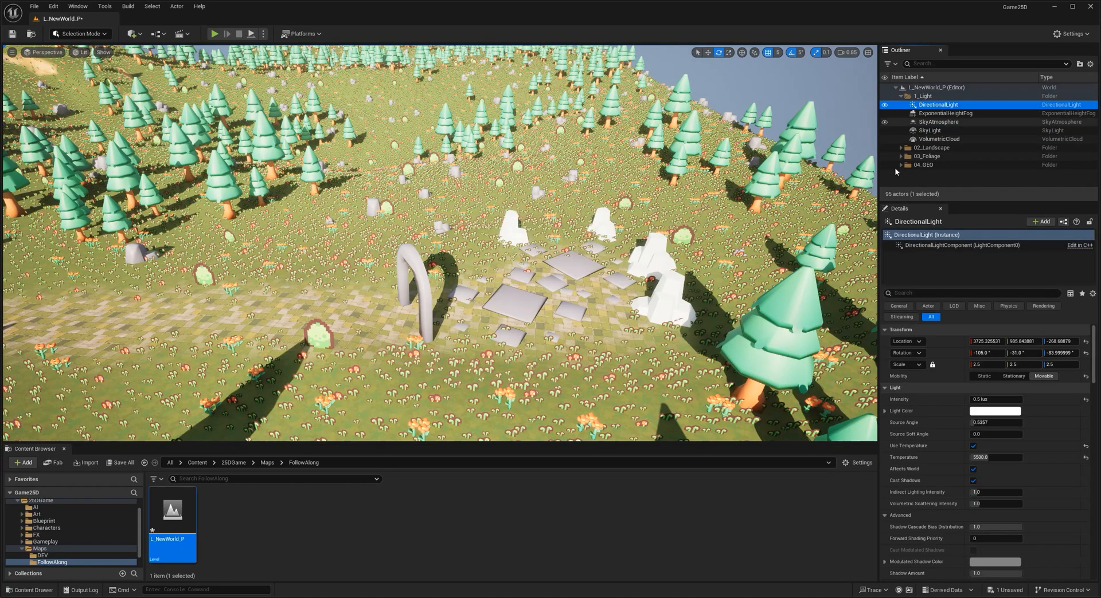
right_click_drag(440, 243, 386, 285)
key("w")
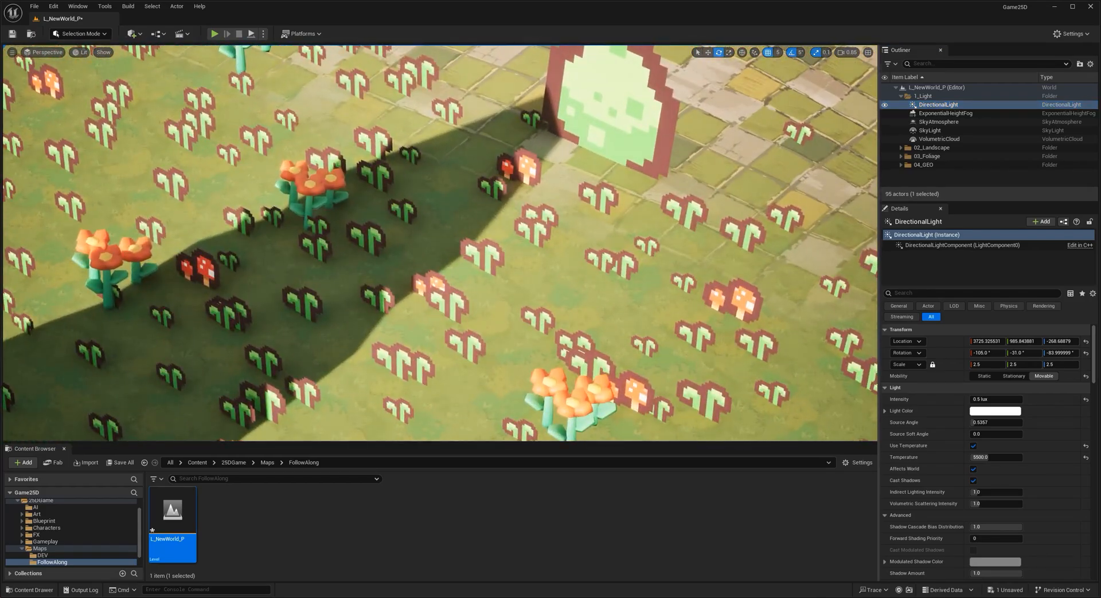
key("s")
right_click_drag(440, 243, 422, 261)
key("w")
scroll(440, 243, "up", 1)
key("w")
mouse_move(539, 286)
right_mouse_down()
mouse_move(553, 270)
mouse_move(539, 286)
right_mouse_up()
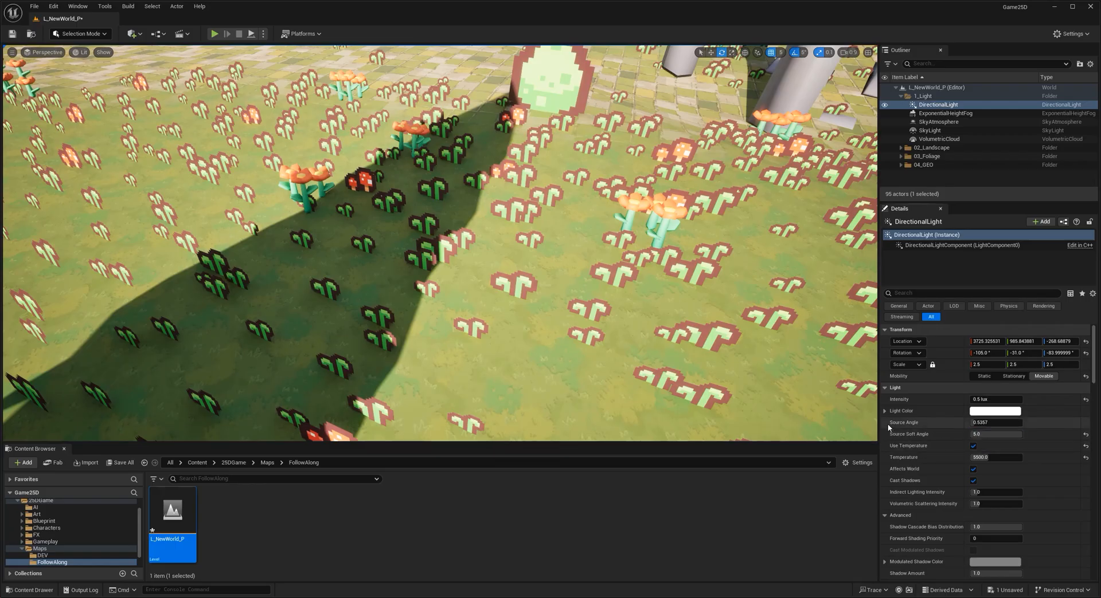
Set the DirectionalLight's Source Angle to 5 and examine the shadows around the stone arch and on the grass.
key("s")
mouse_move(521, 272)
right_mouse_down()
mouse_move(565, 269)
mouse_move(520, 272)
right_mouse_up()
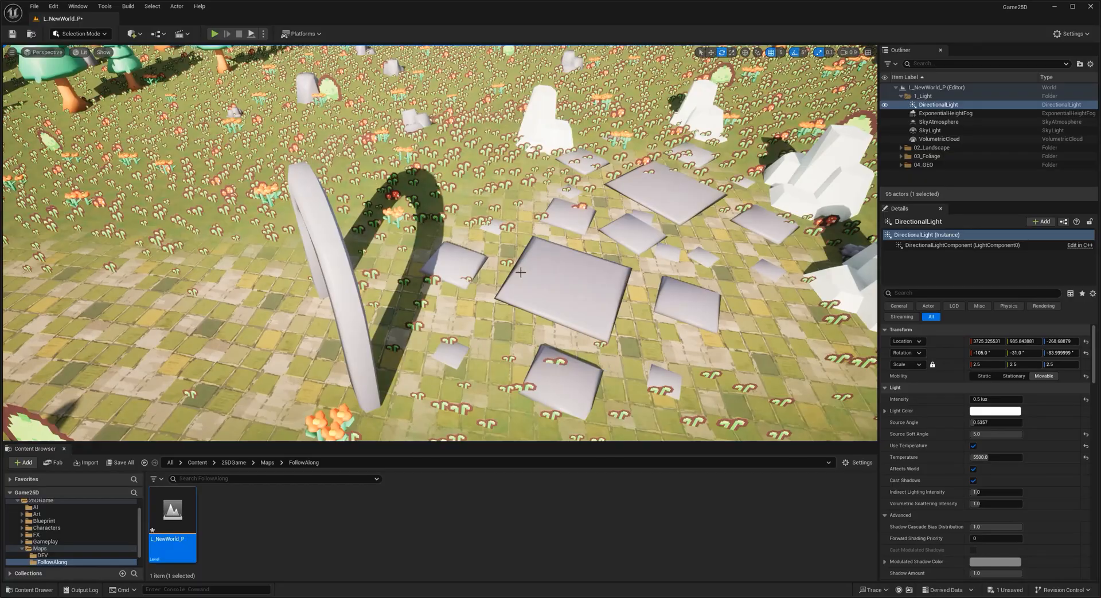
left_click_drag(979, 424, 982, 423)
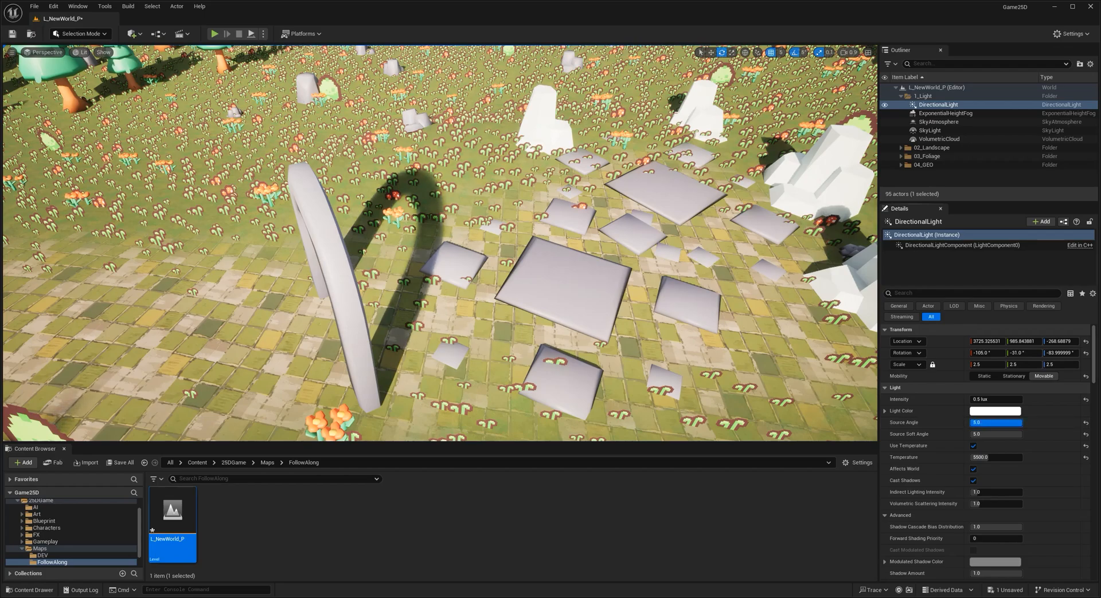
key("s")
right_click_drag(465, 352, 457, 336)
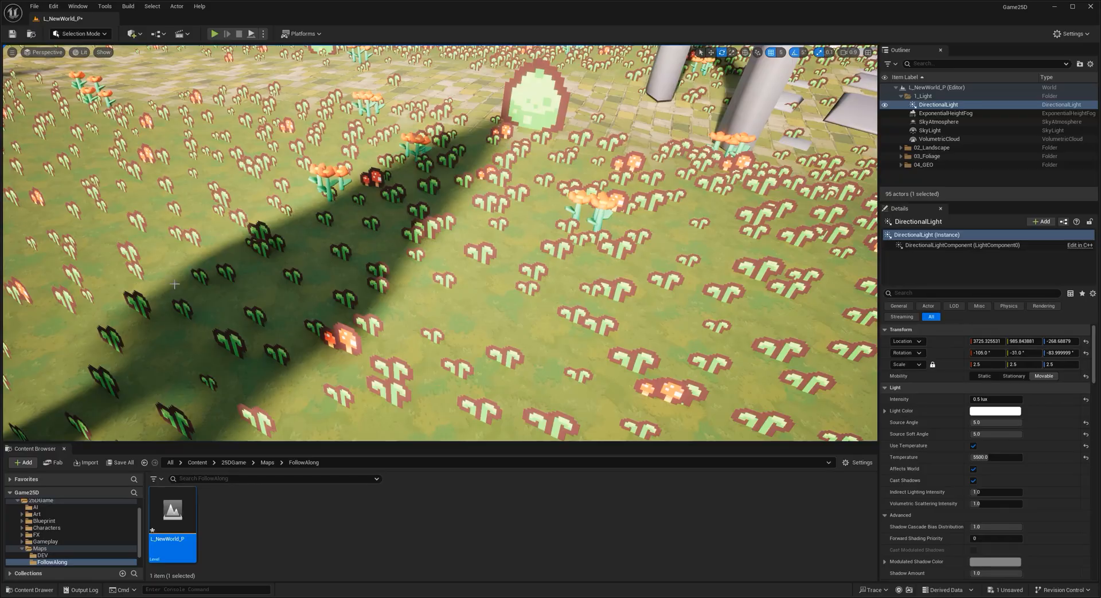
Try Source Angle values of 0, 150 and 5 on the DirectionalLight and settle on 10 for softer shadow edges.
left_click(995, 422)
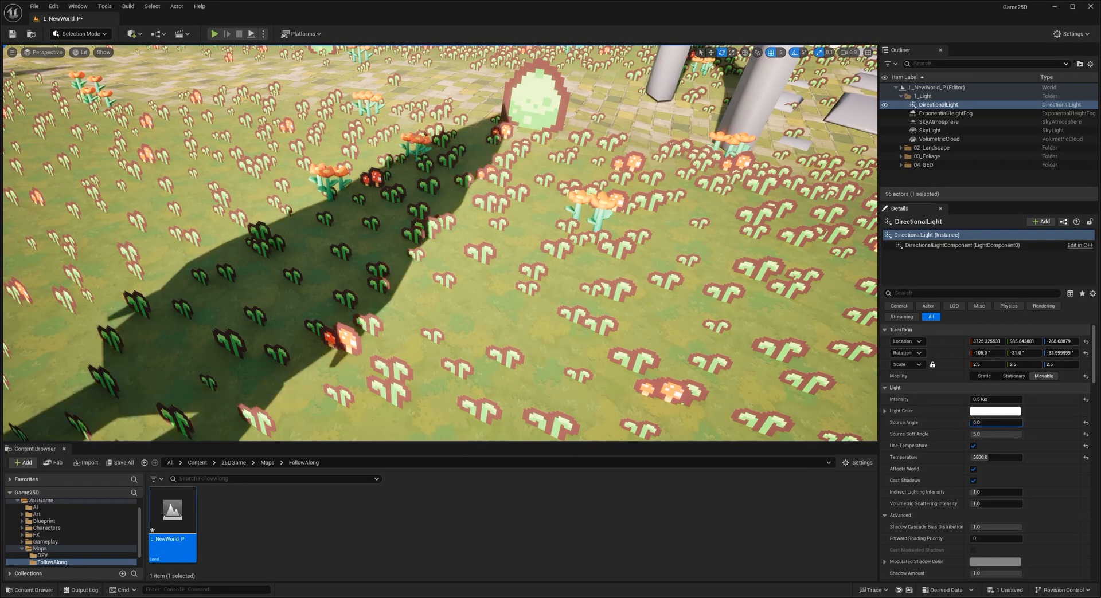
left_click(1000, 423)
type("150")
key("Return")
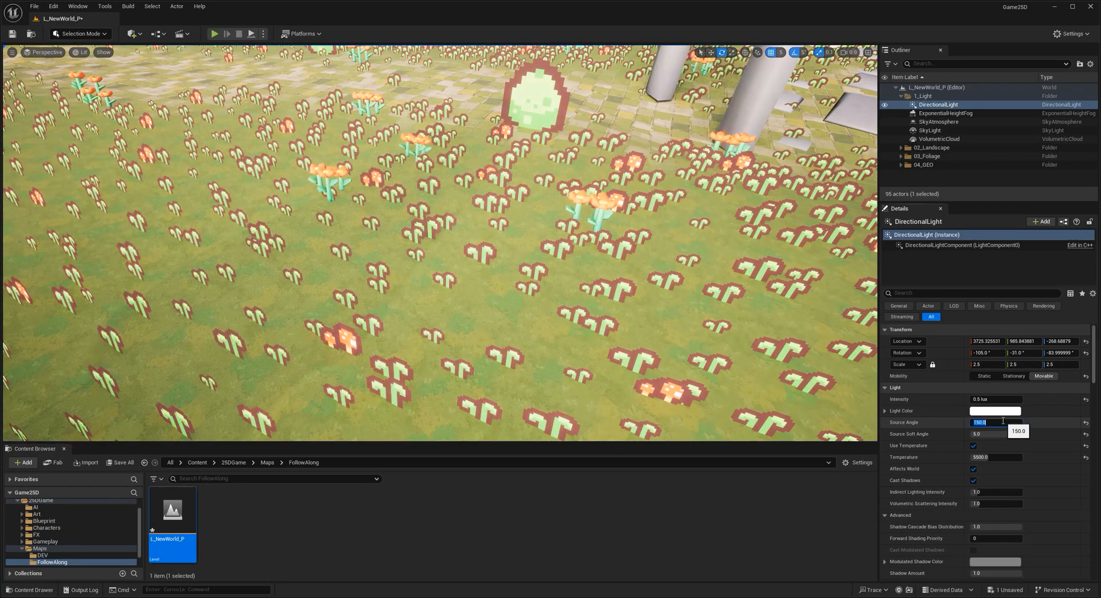
type("10")
key("Return")
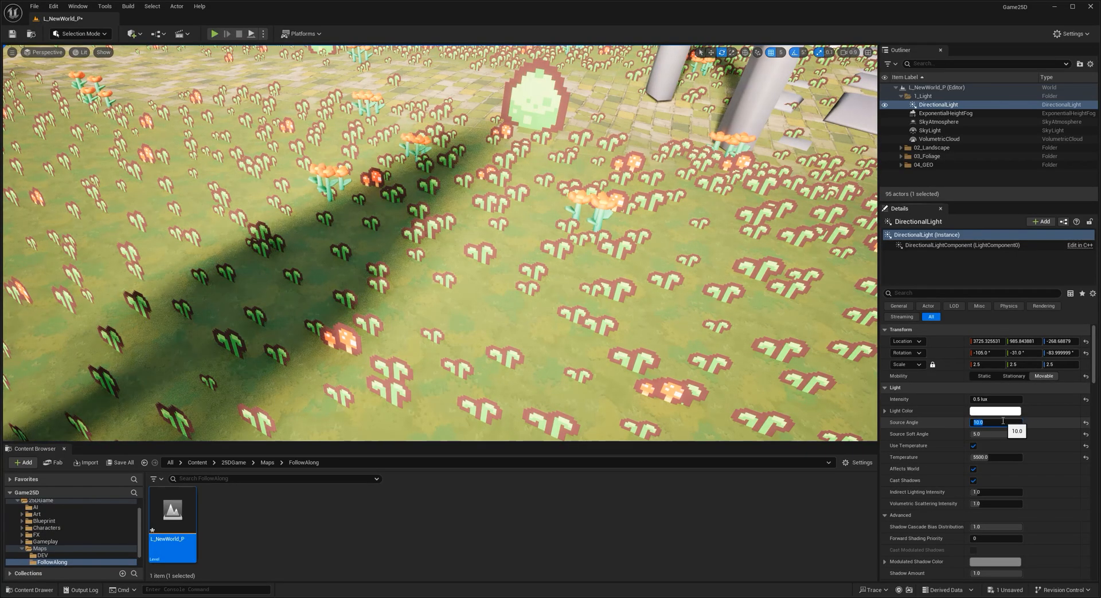
type("5")
key("Return")
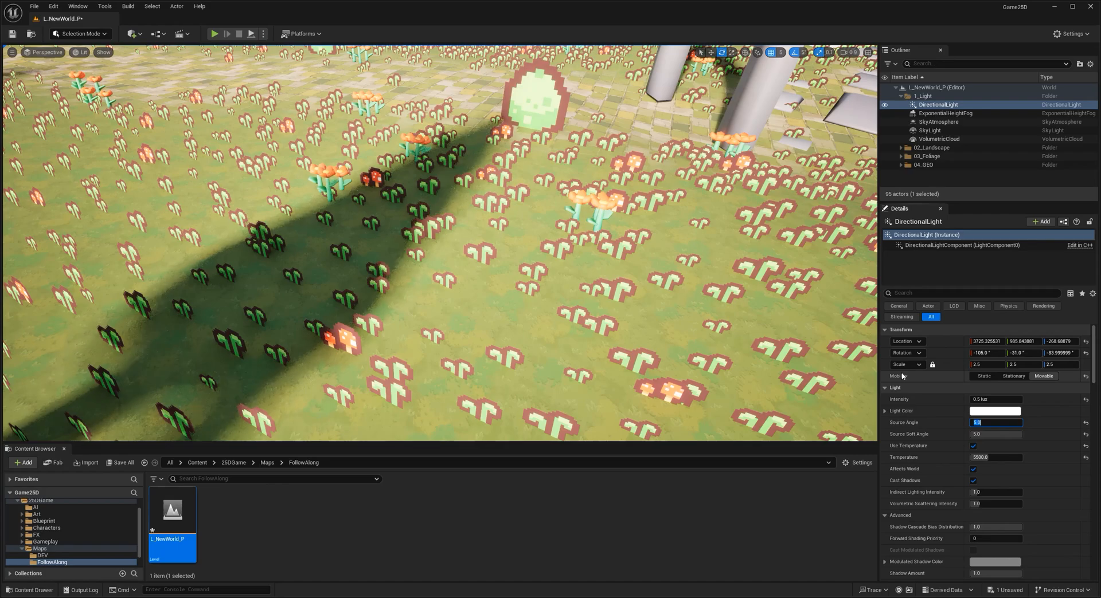
key("Return")
Select the SkyLight and compare its Real Time Capture lighting over the river, wooden bridges and hills.
right_click_drag(688, 321, 668, 258)
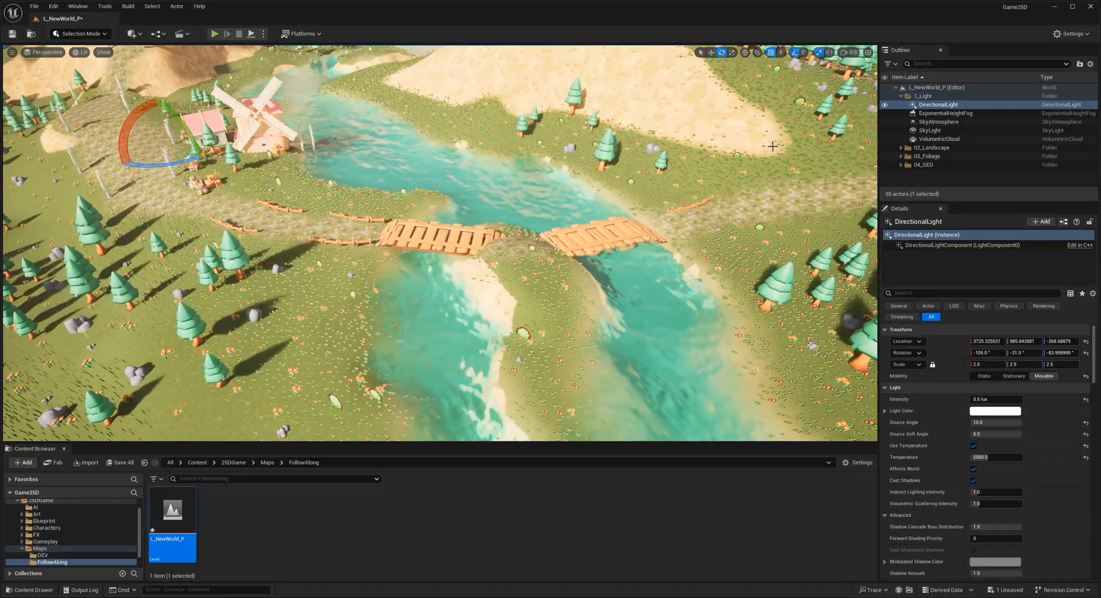
left_click(929, 131)
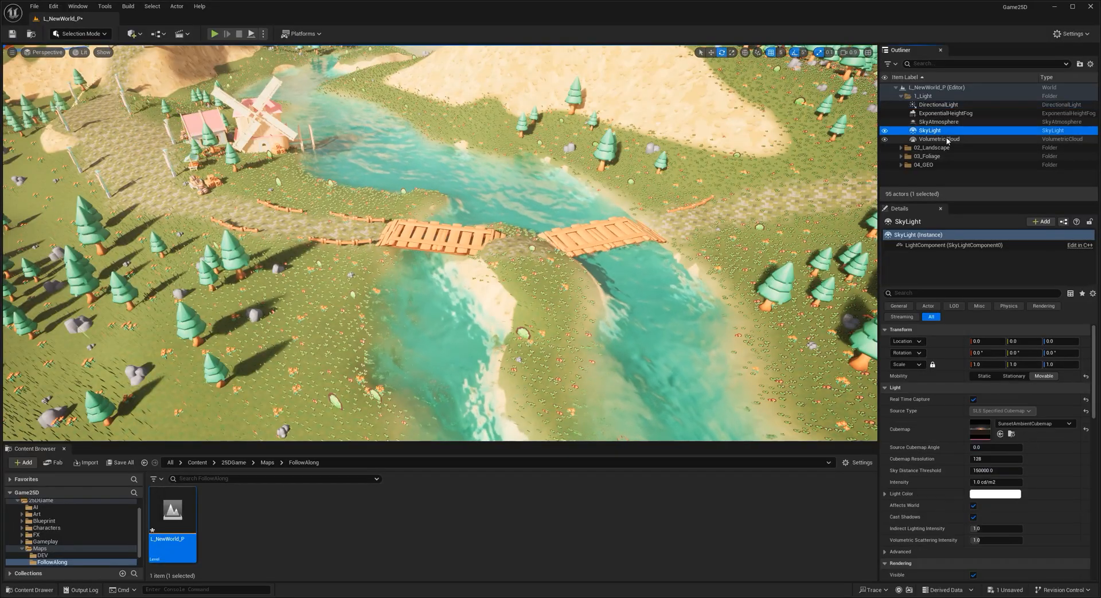
left_click(973, 399)
right_click_drag(602, 321, 640, 275)
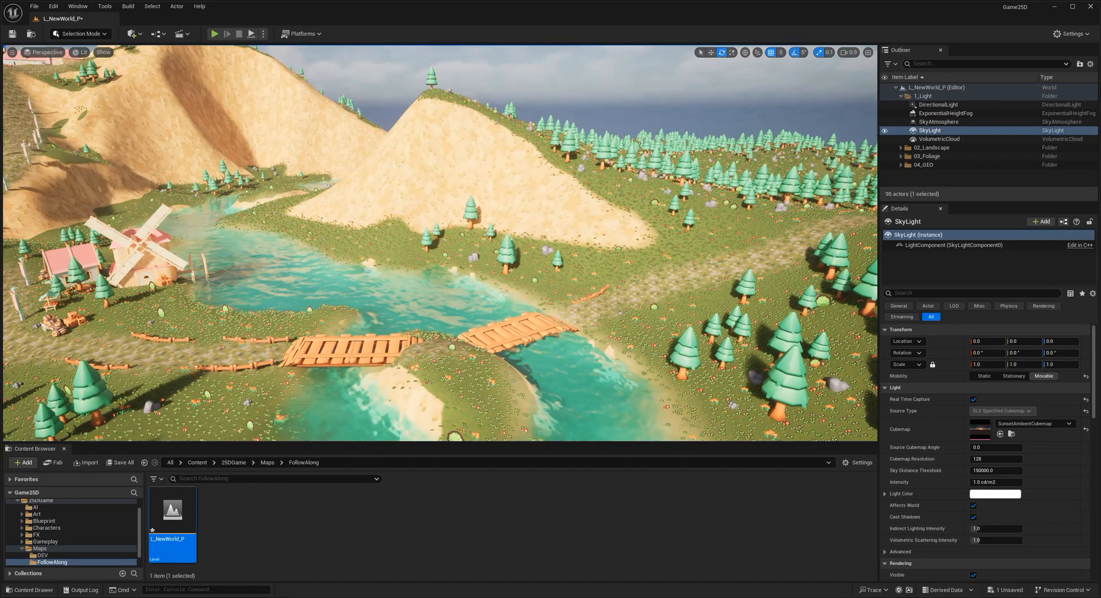
right_click_drag(383, 300, 389, 295)
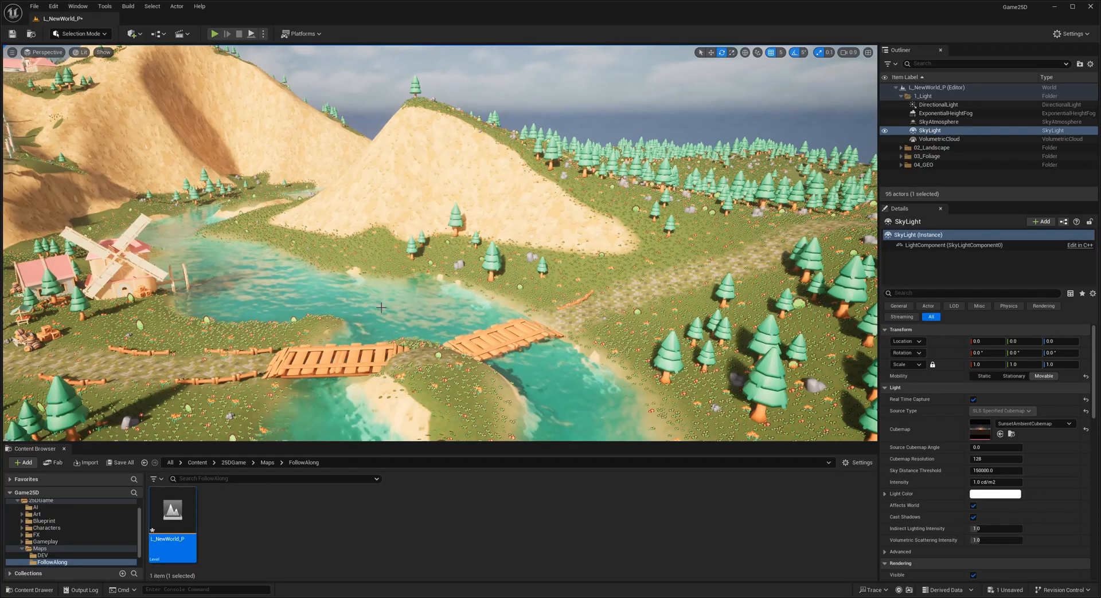
Find Auto Exposure in the Project Settings, switch it off and on again to compare the lighting, and close the settings.
left_click(1070, 33)
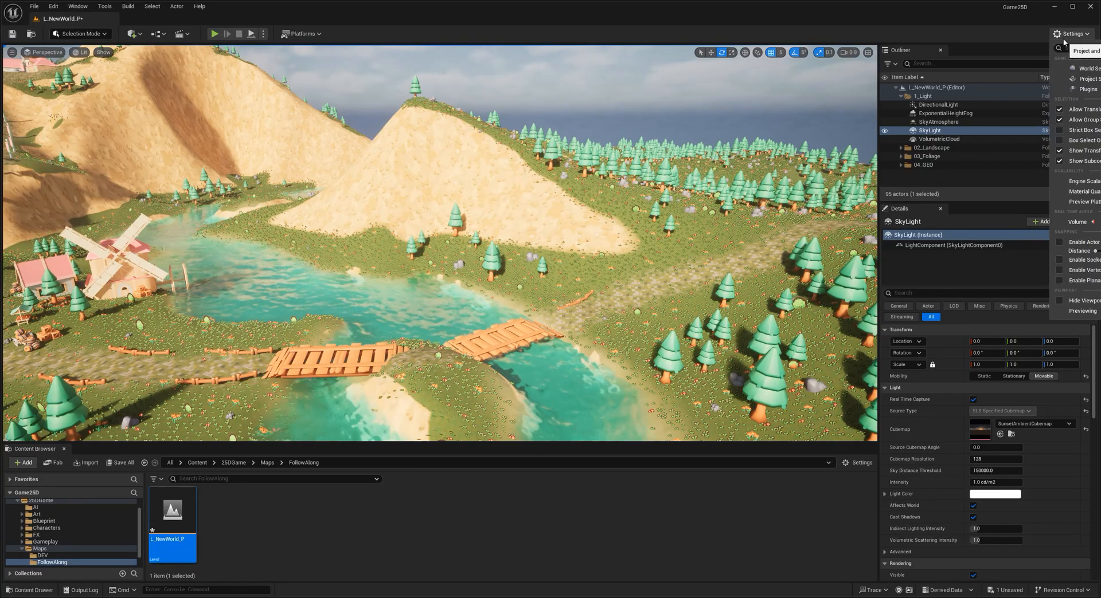
left_click(1088, 79)
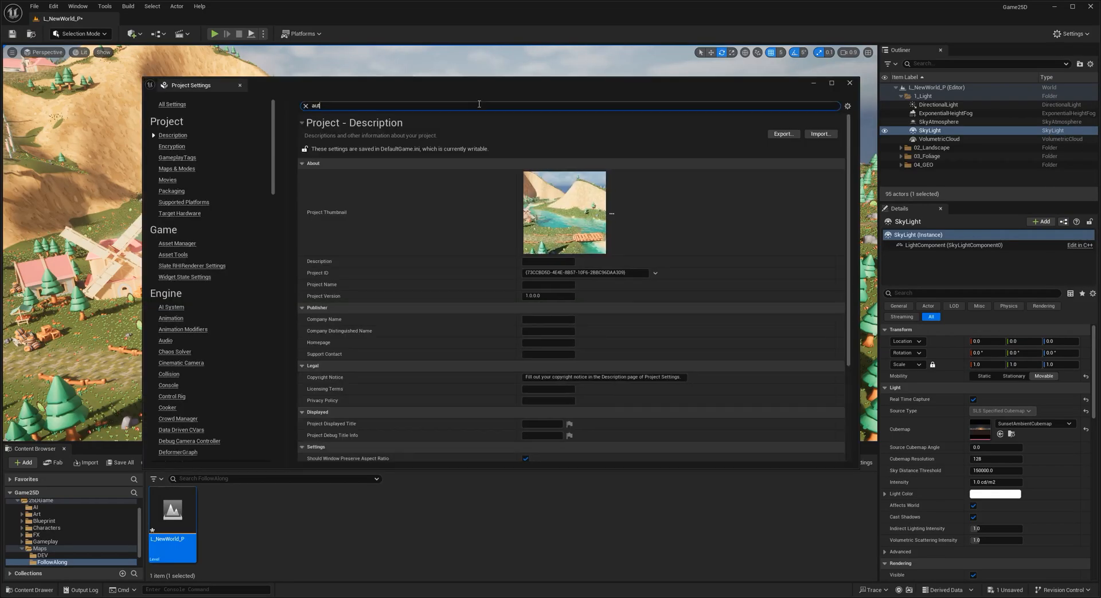
left_click(479, 105)
type("auto expo")
left_click_drag(615, 85, 629, 342)
left_click(542, 414)
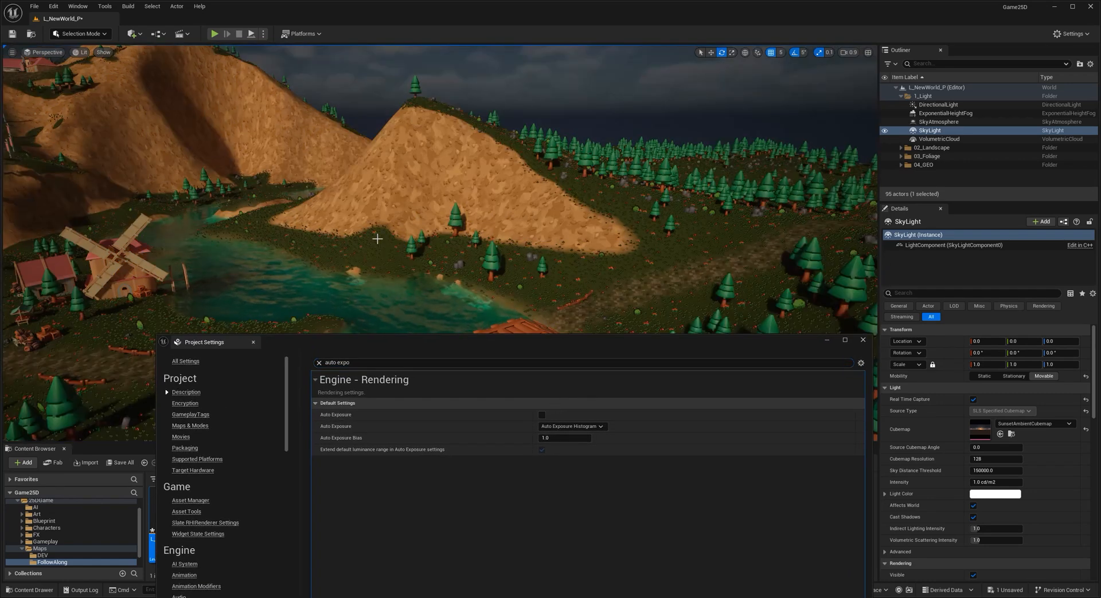
left_click(542, 414)
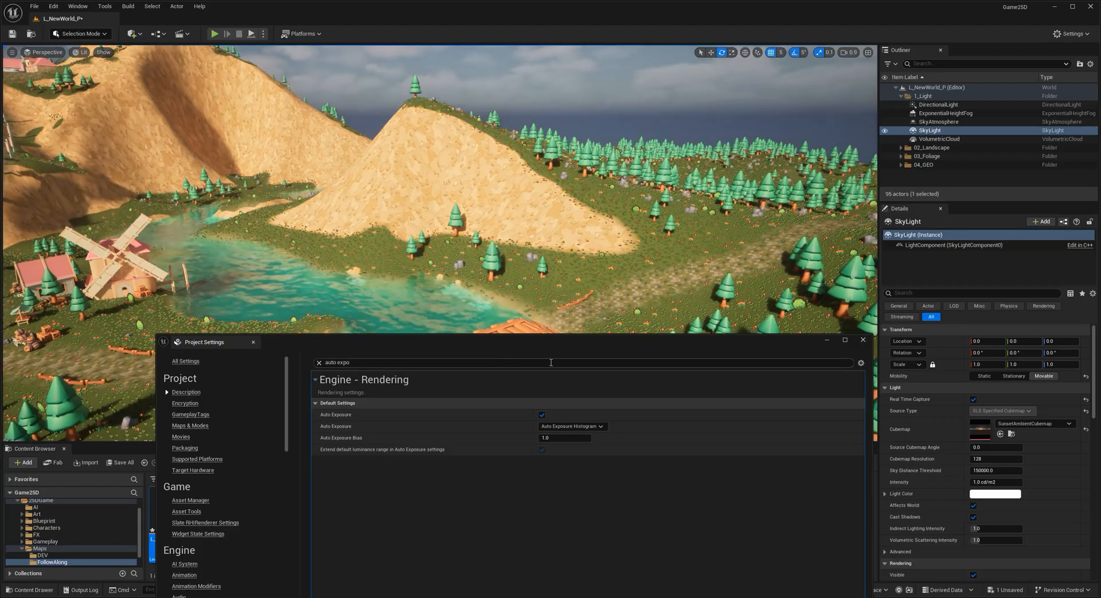
left_click(863, 340)
Add a PostProcessVolume to the level, reset its location to 0, 0, 0 and focus the view on it.
right_click_drag(677, 275, 656, 373)
key("w")
key("w")
key("s")
key("w")
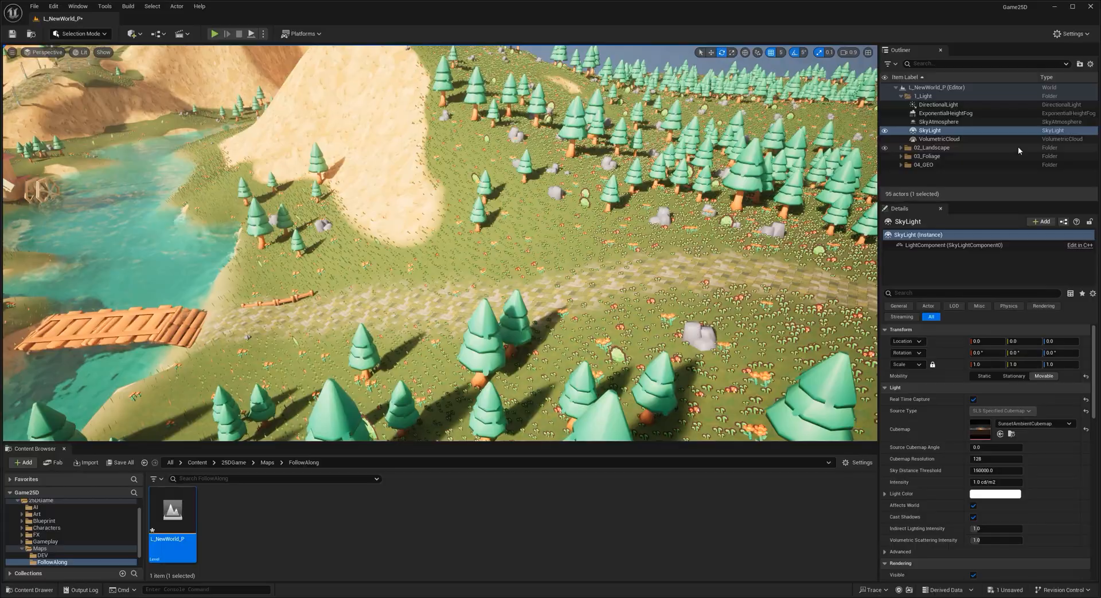
key("a")
right_click_drag(455, 220, 445, 221)
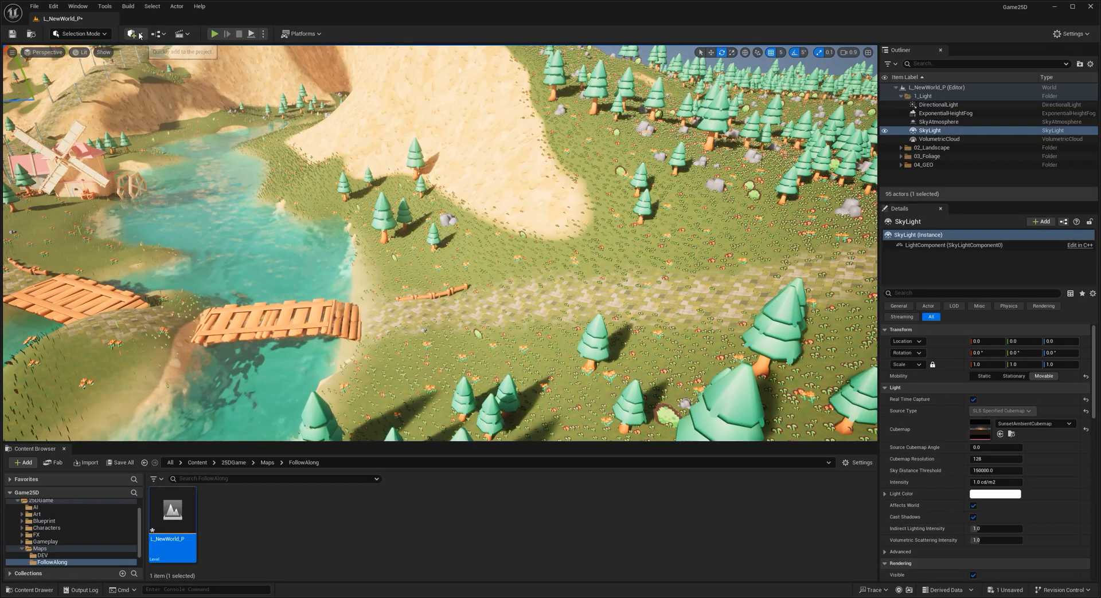
left_click(138, 34)
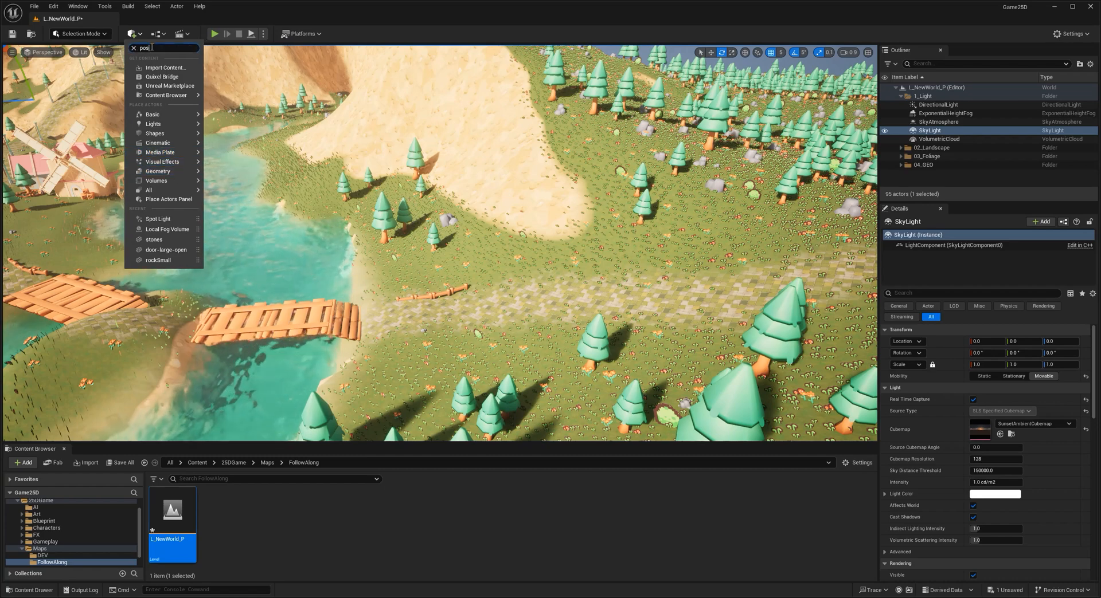
mouse_move(167, 65)
left_mouse_down()
mouse_move(339, 172)
mouse_move(395, 304)
left_mouse_up()
right_click_drag(439, 292, 381, 301)
left_click(1086, 333)
key("f")
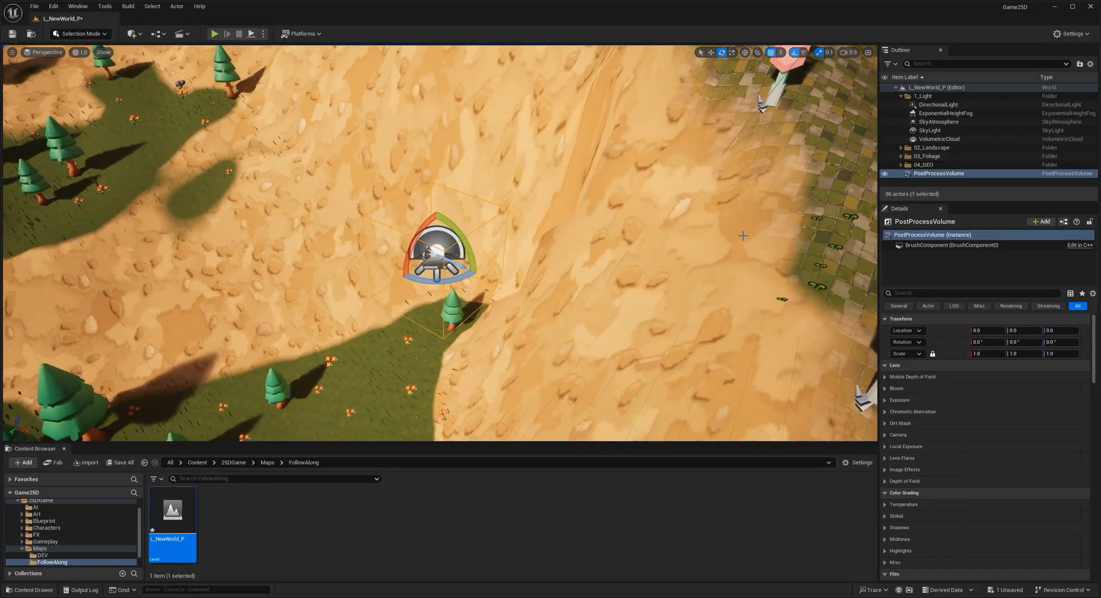
Examine the terrain around the PostProcessVolume and move the volume into the 1_Light folder.
right_click_drag(743, 236, 773, 200)
right_click_drag(621, 358, 616, 346)
right_click_drag(511, 259, 520, 224)
right_click_drag(351, 221, 337, 258)
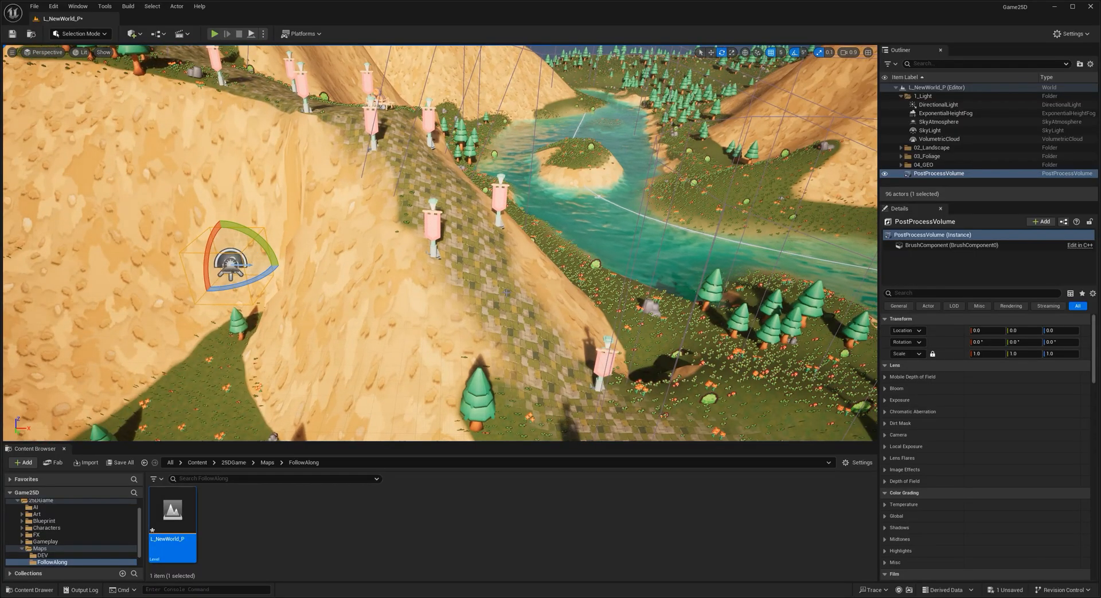
right_click_drag(507, 292, 494, 299)
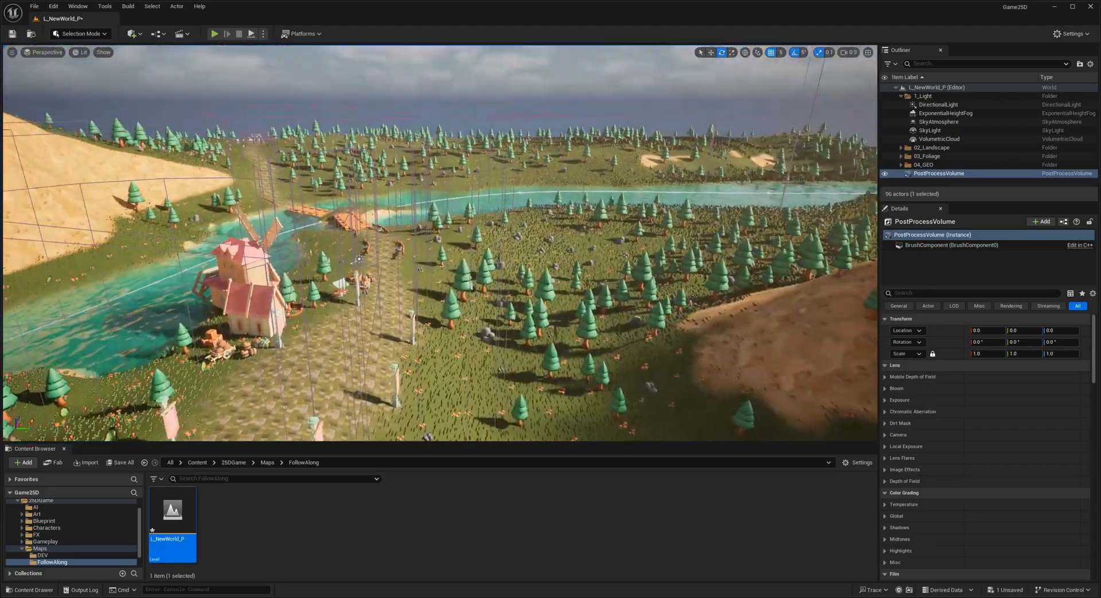
right_click_drag(453, 299, 434, 283)
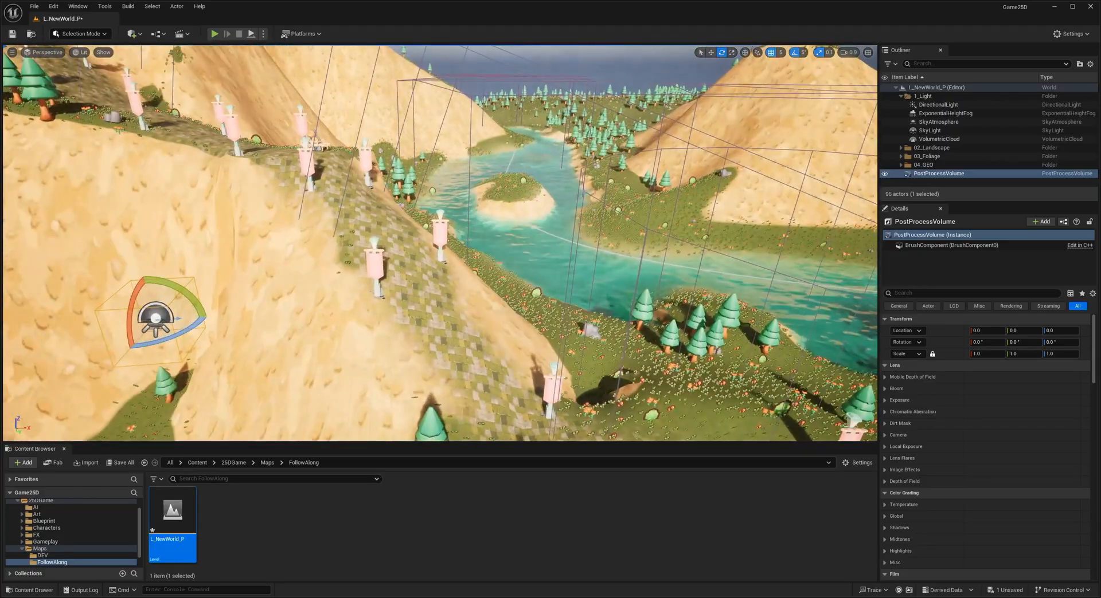
right_click_drag(440, 243, 405, 243)
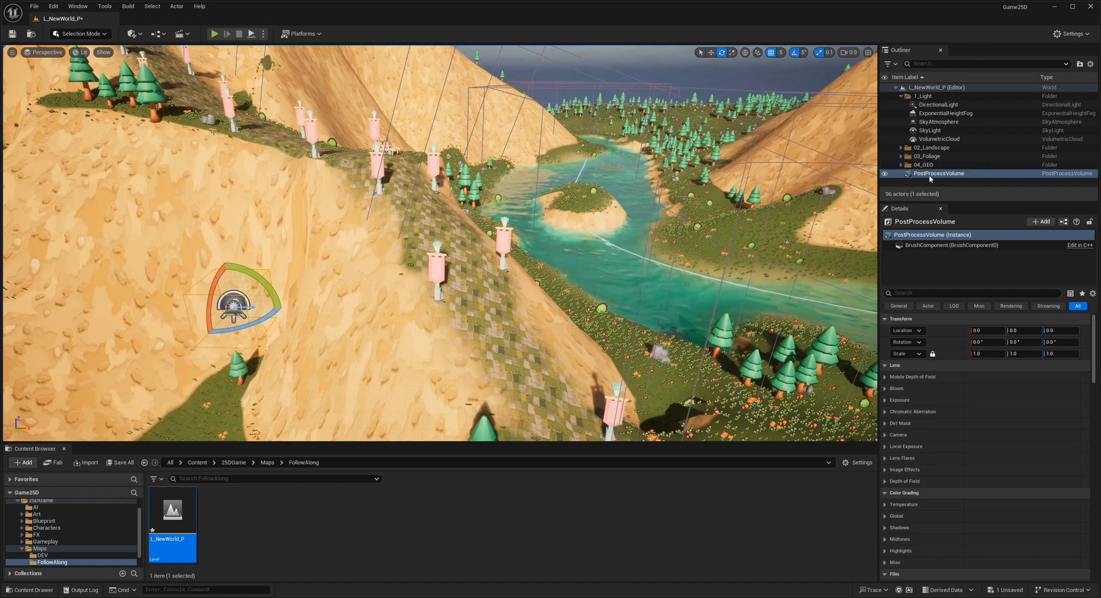
left_click_drag(928, 97, 928, 98)
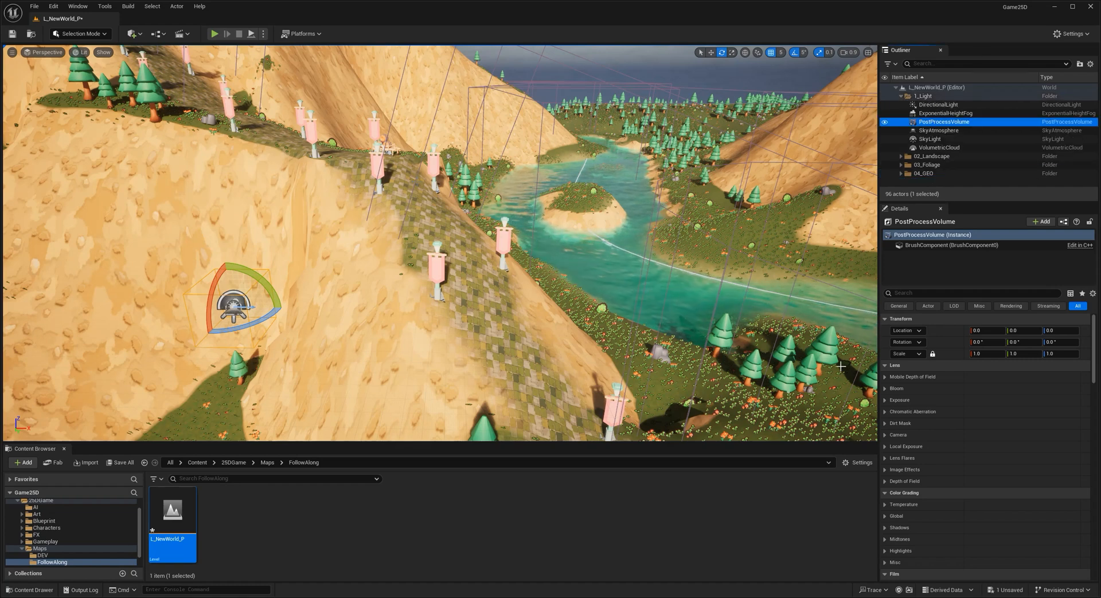
Find the PostProcessVolume's Infinite Extent (Unbound) setting, enable it and clear the property search.
left_click(918, 294)
type("unbo")
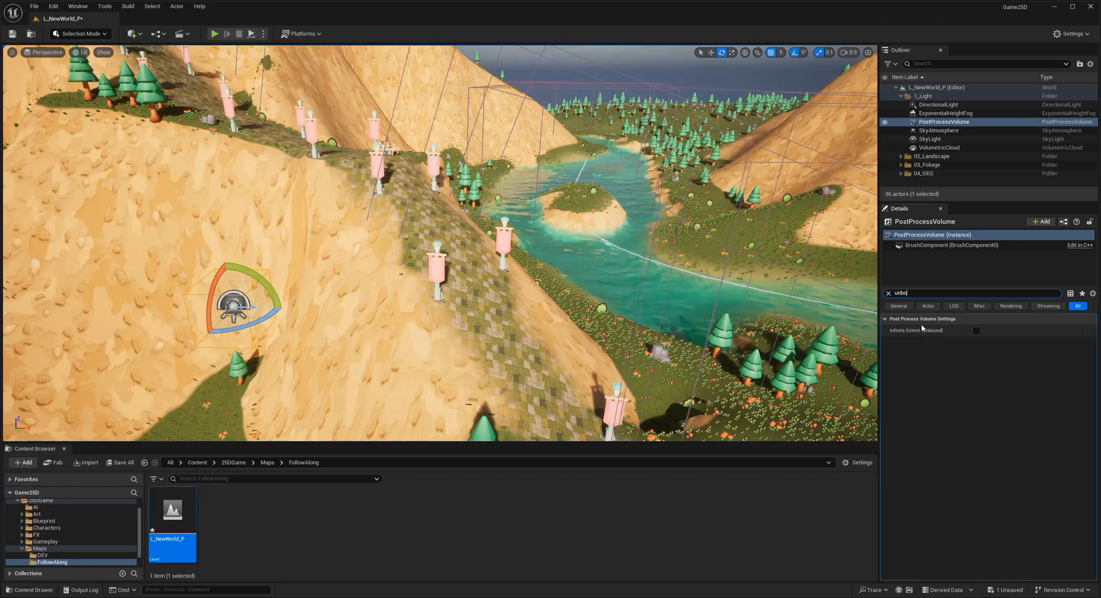
left_click(976, 332)
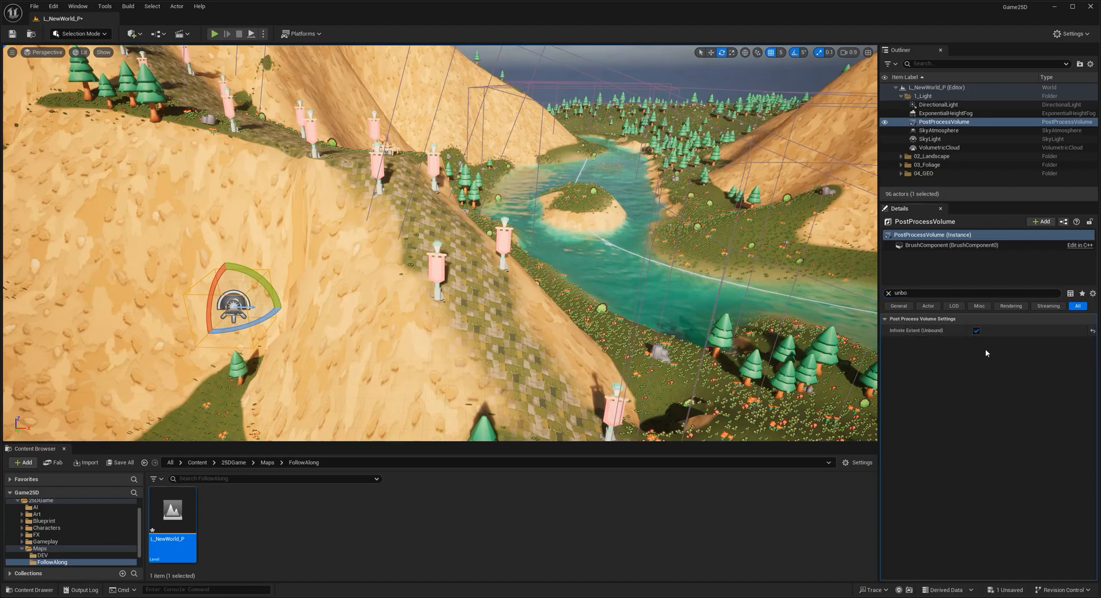
left_click(887, 294)
Enable the PostProcessVolume's Exposure Compensation override with a value of 0.5.
right_click_drag(660, 344, 794, 343)
key("w")
key("w")
key("s")
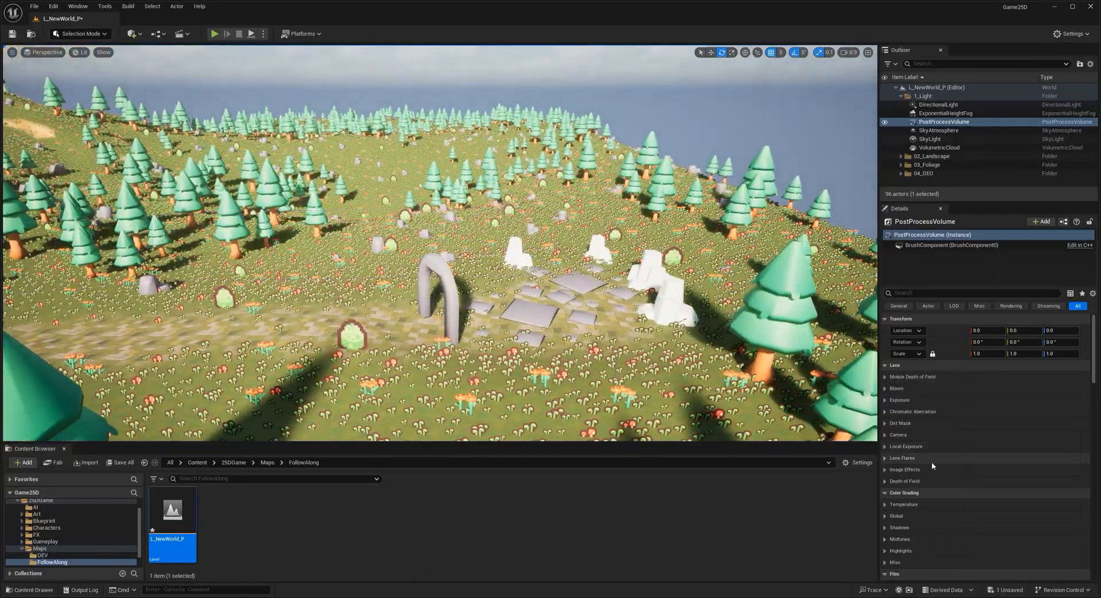
left_click(886, 399)
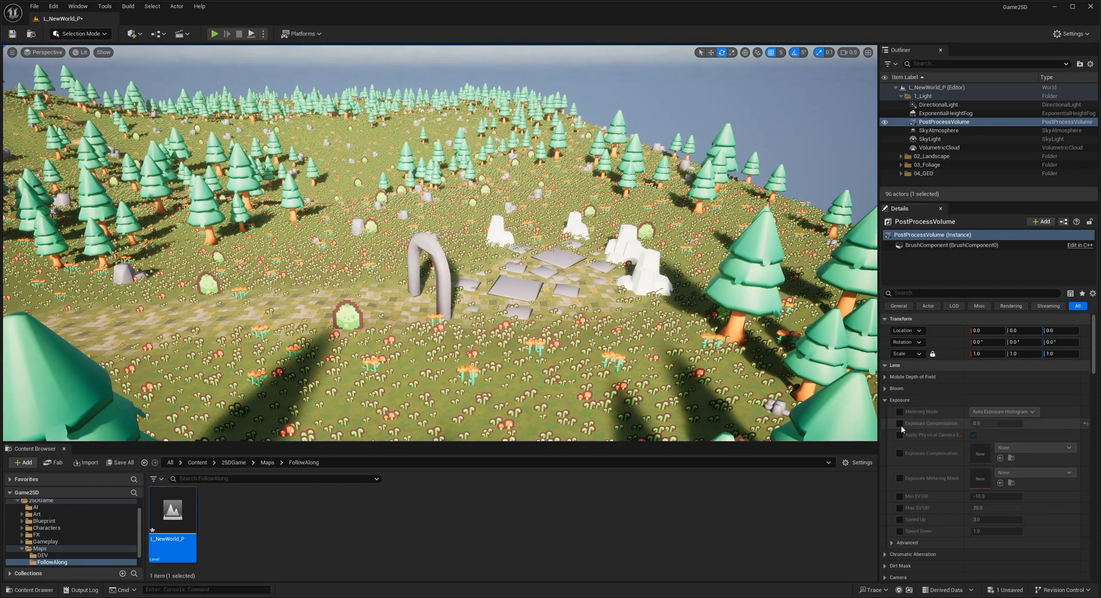
left_click_drag(991, 425, 993, 424)
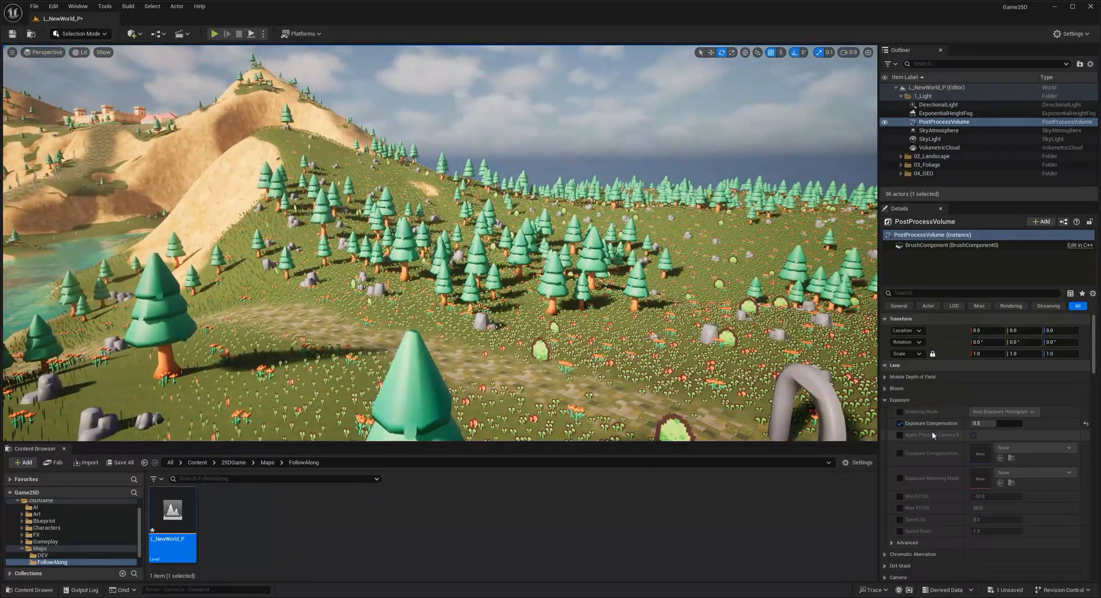
Toggle the Exposure Compensation override off and on to compare the scene brightness, then collapse the Exposure settings.
left_click(899, 424)
left_click(900, 424)
left_click(900, 424)
left_click(900, 424)
left_click(887, 400)
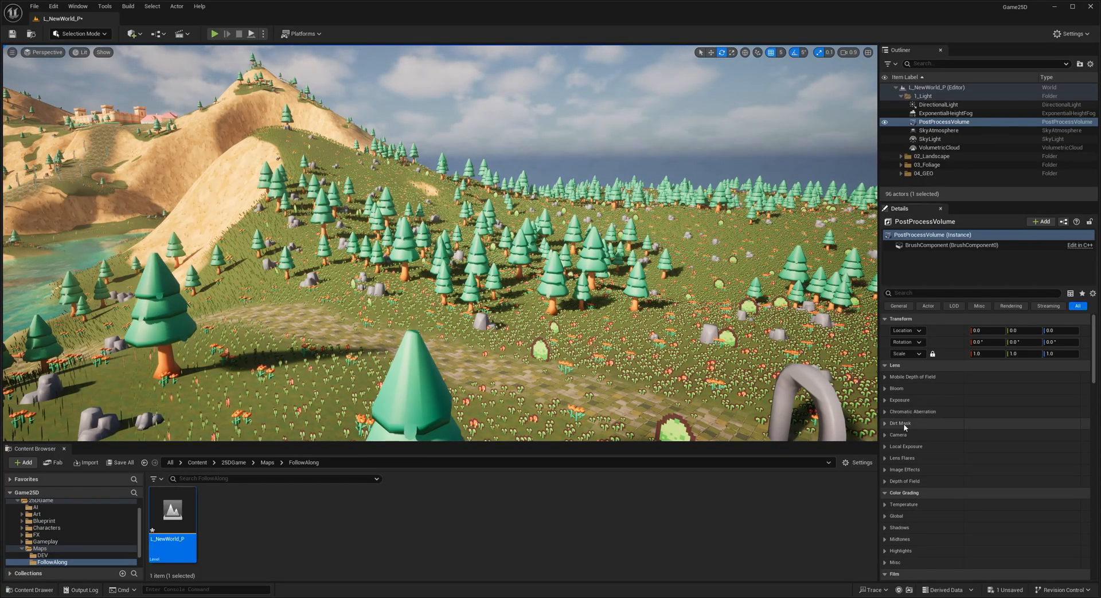
Look through the PostProcessVolume's Camera, Local Exposure, Lens Flares and Image Effects settings.
left_click(885, 435)
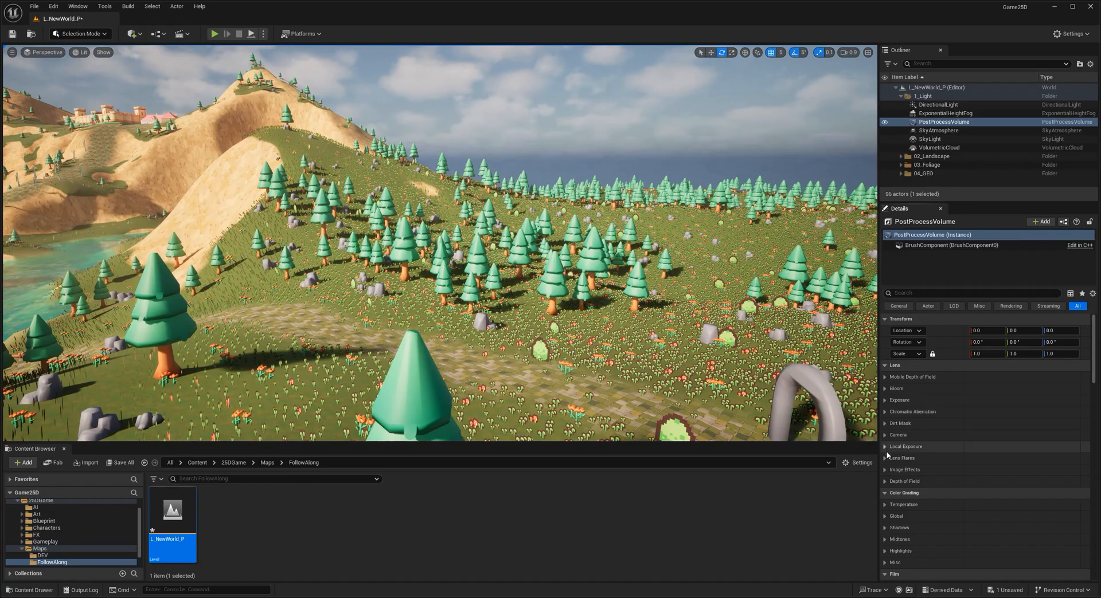
left_click(885, 435)
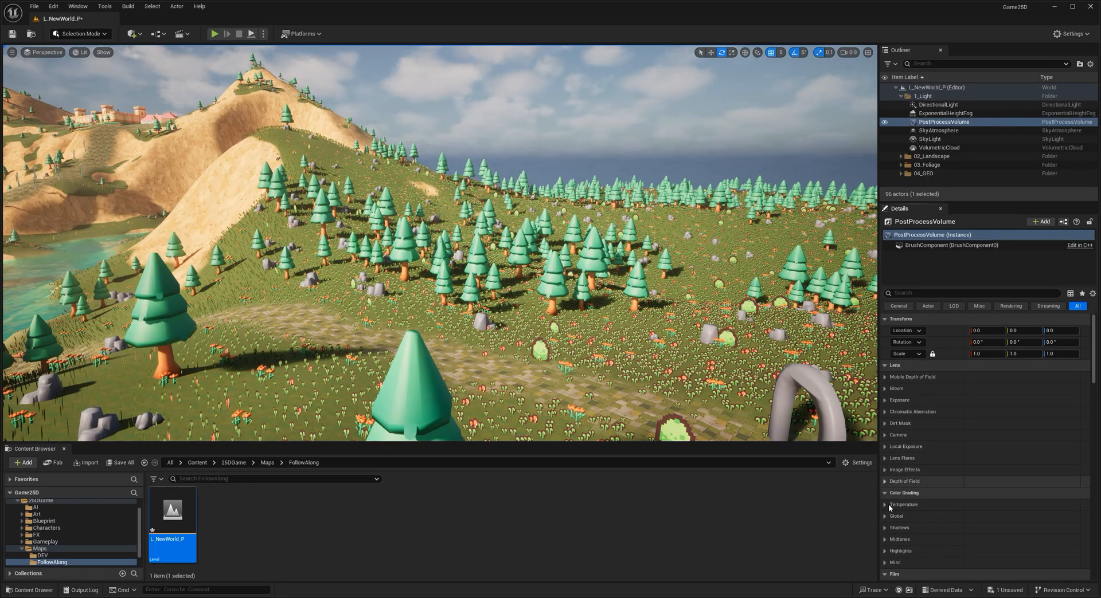
left_click(886, 436)
left_click(885, 435)
left_click(885, 446)
left_click(886, 447)
left_click(885, 458)
left_click(884, 459)
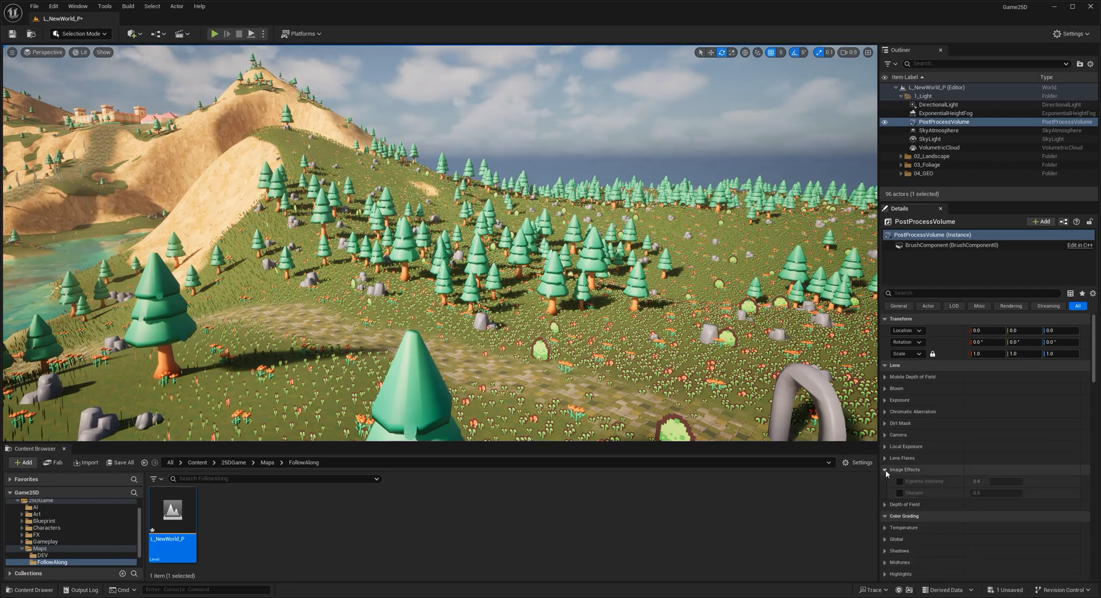
left_click(885, 470)
left_click(885, 470)
Enable the PostProcessVolume's Film Slope override with a value of 1.0 and toggle it to compare the look.
scroll(892, 476, "down", 4)
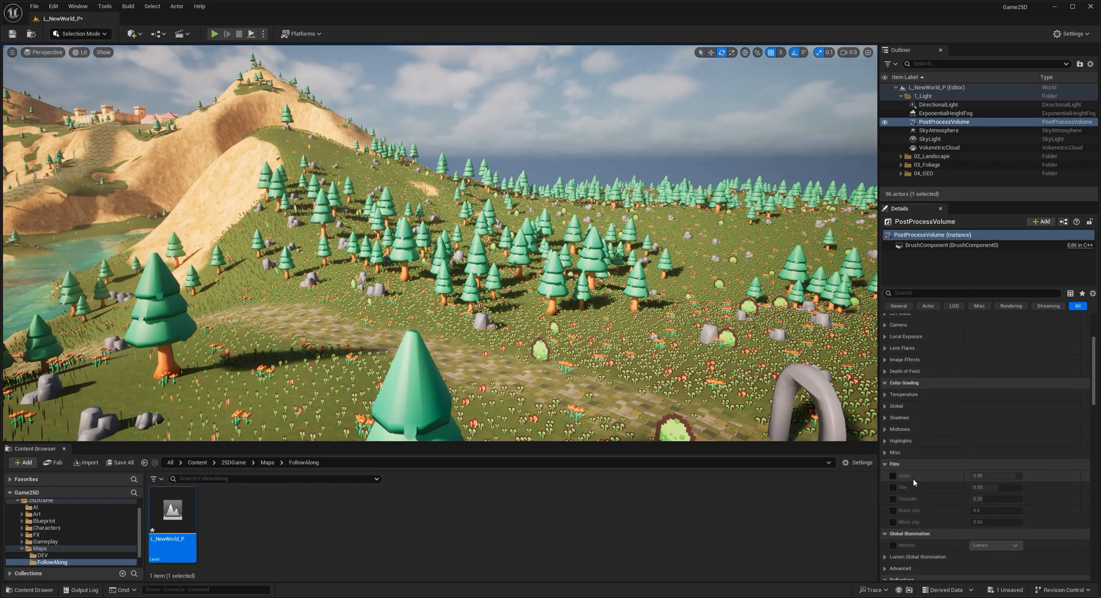
mouse_move(899, 478)
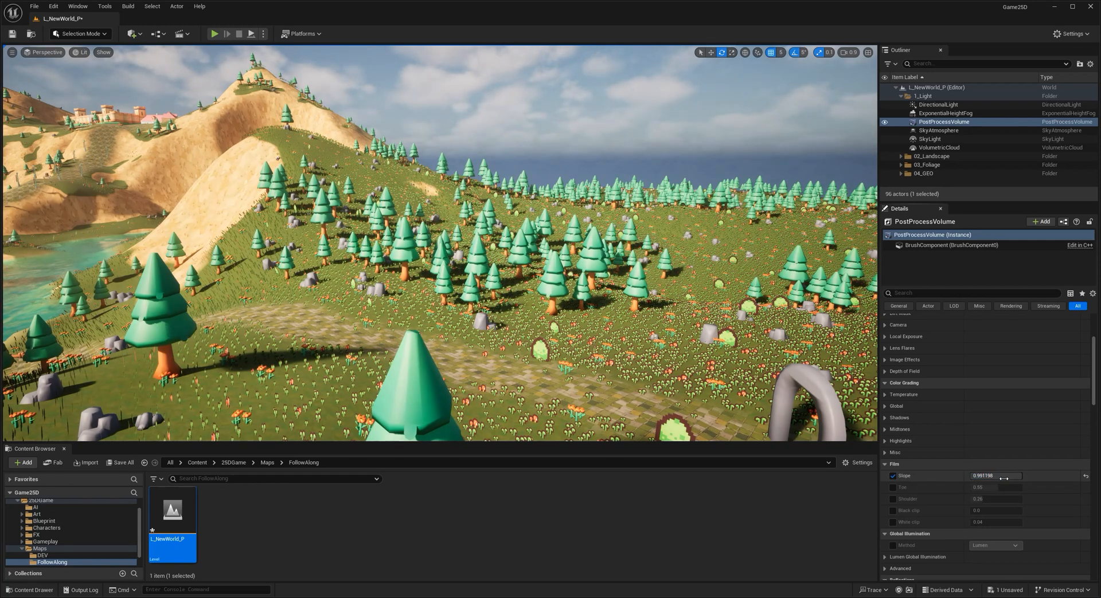
left_click_drag(998, 475, 1015, 475)
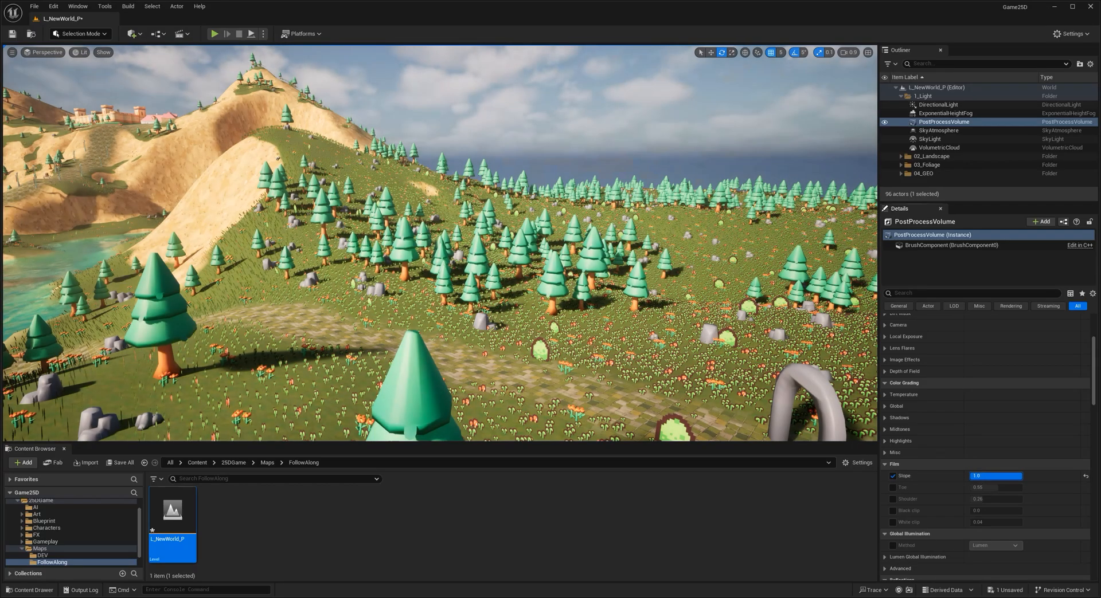
left_click(891, 477)
left_click(891, 478)
right_click_drag(682, 339, 773, 346)
Enable the Film Toe override, set it to 0.6, and collapse the Film settings.
left_click(892, 488)
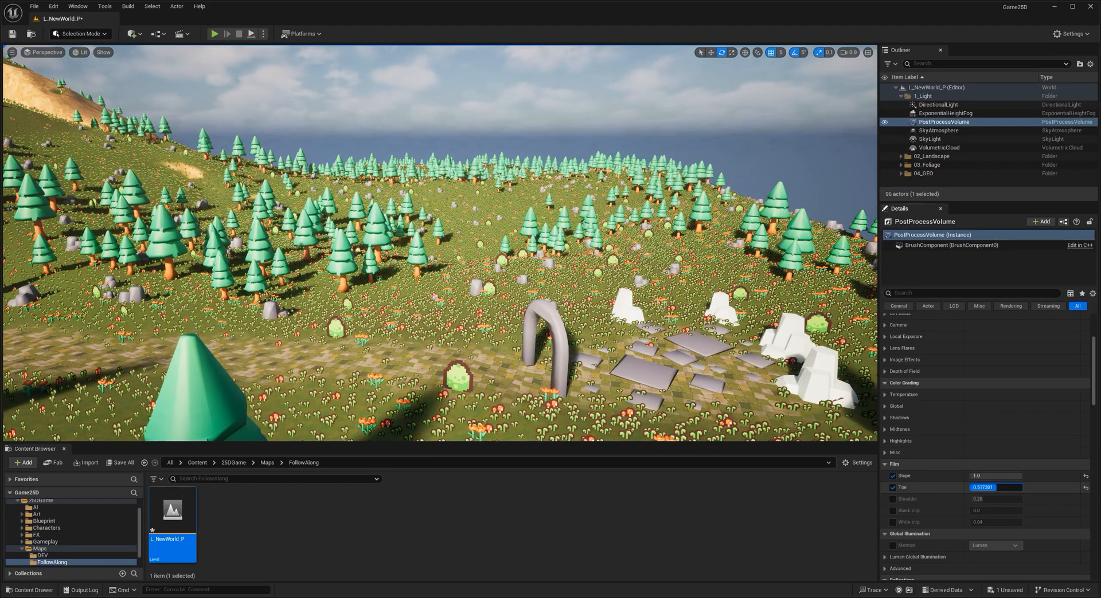
left_click_drag(997, 487, 992, 488)
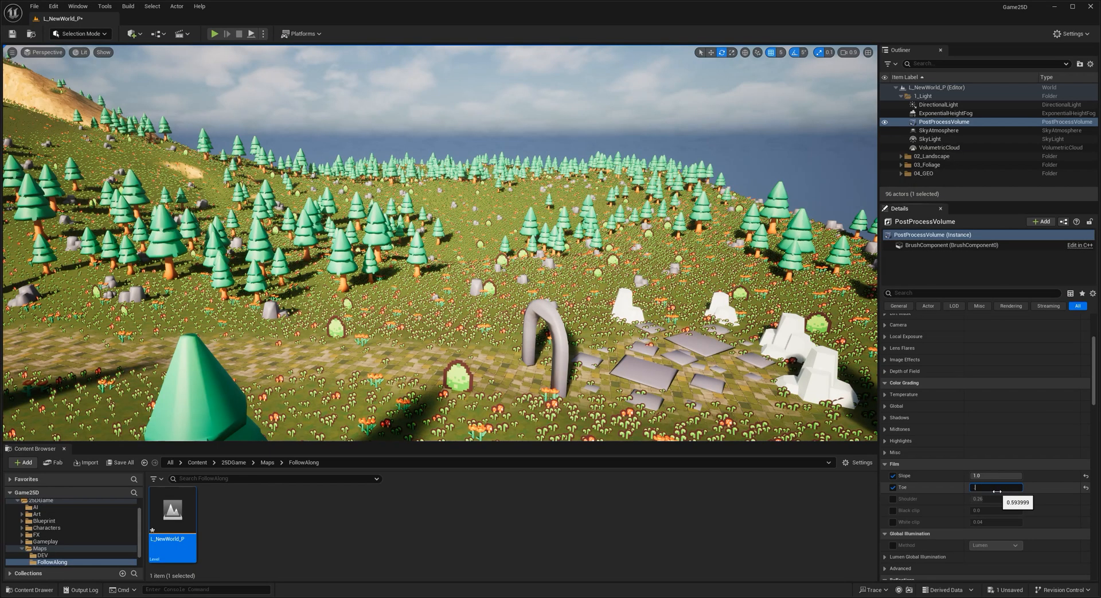
key("Return")
left_click(892, 488)
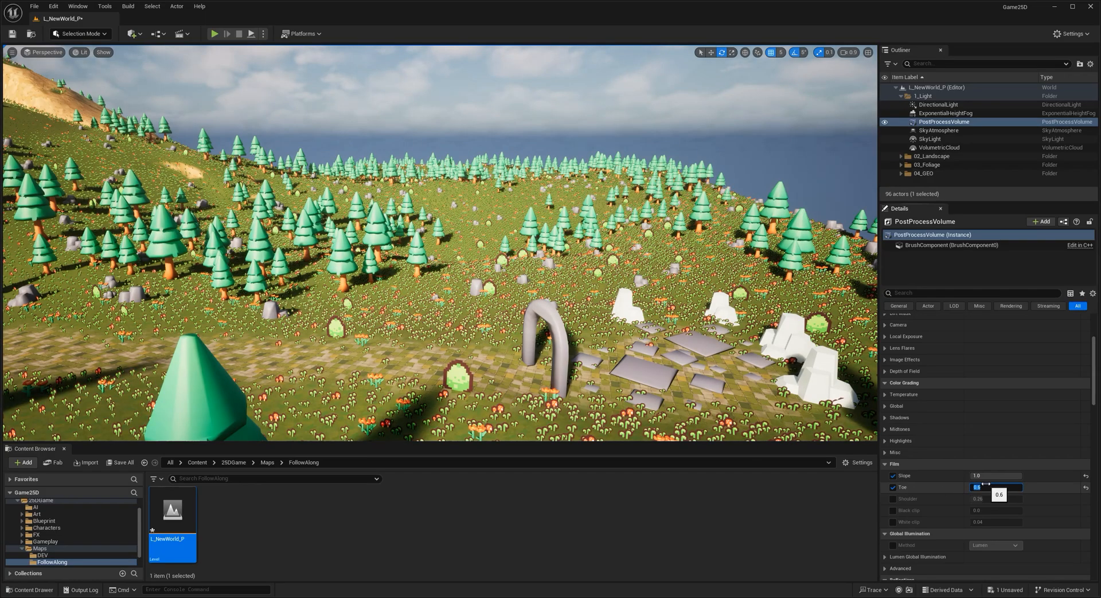
left_click(885, 465)
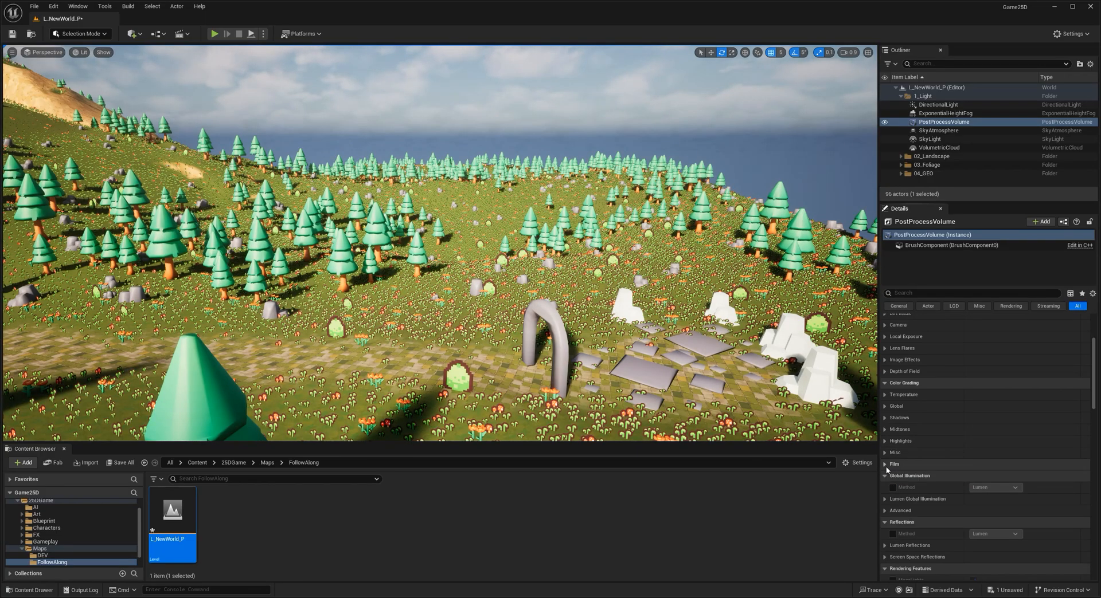
left_click(885, 464)
left_click(892, 488)
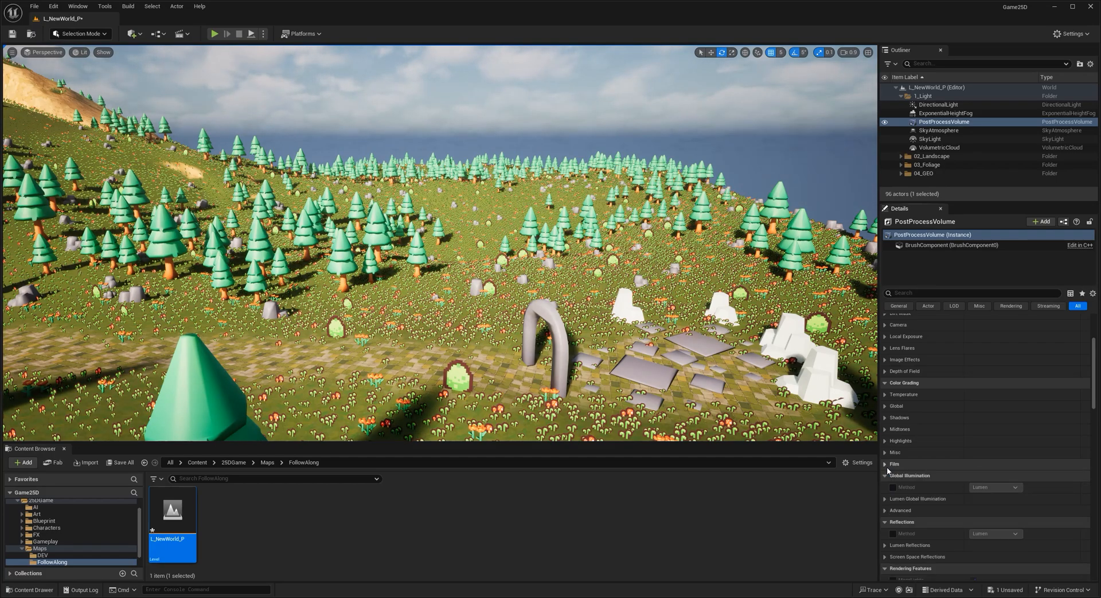
left_click(887, 465)
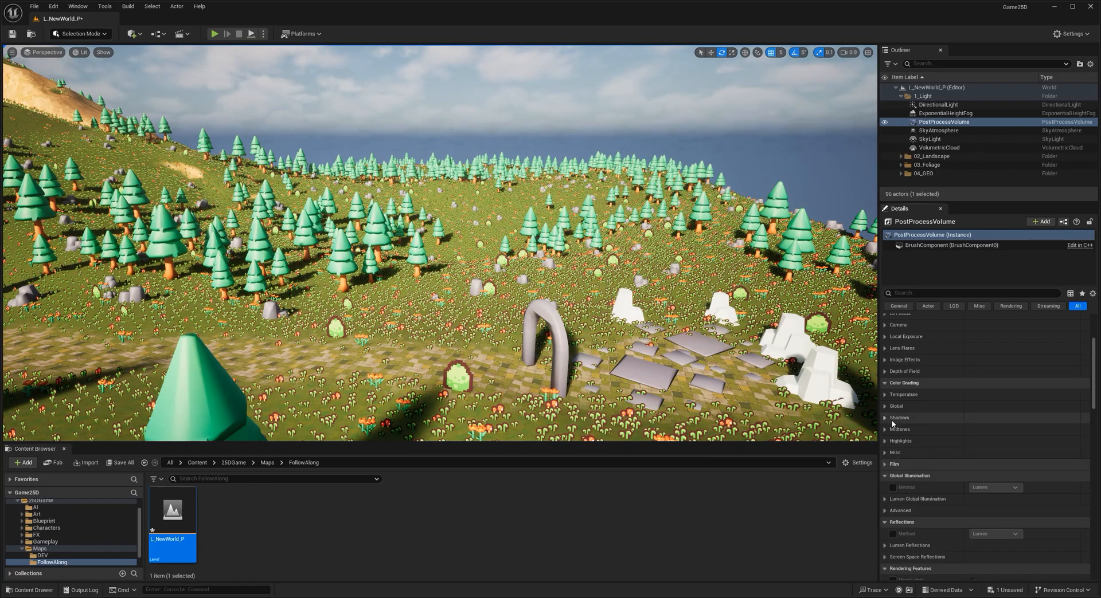
Override the Lens Flares Intensity with 16.0, check the effect facing the sun, and collapse the Lens Flares settings.
left_click(901, 348)
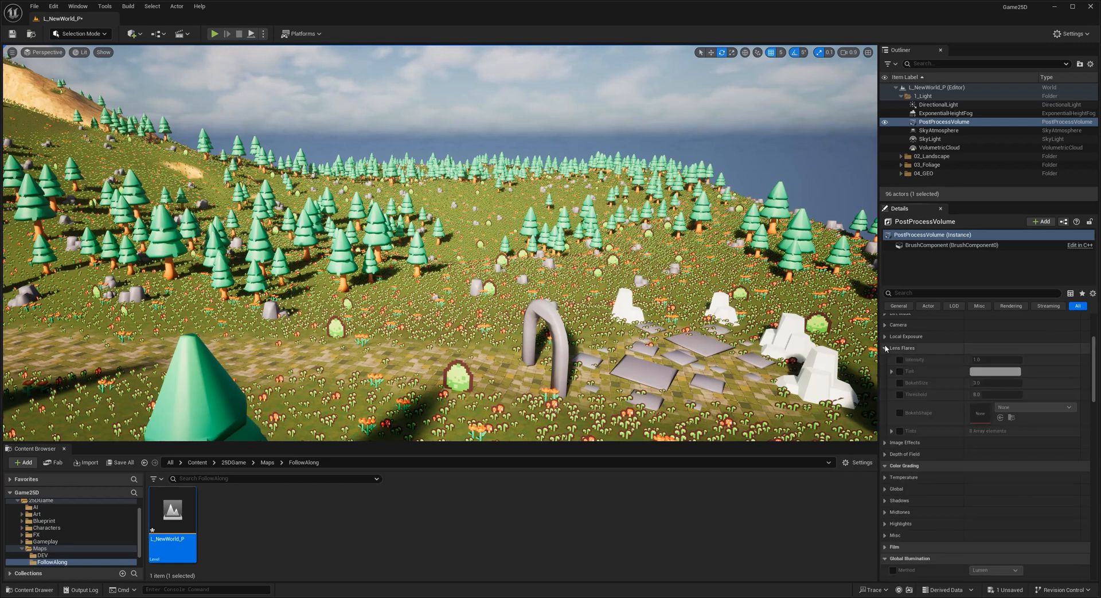
left_click_drag(984, 360, 1022, 360)
right_click_drag(659, 258, 367, 178)
right_click_drag(803, 338, 854, 321)
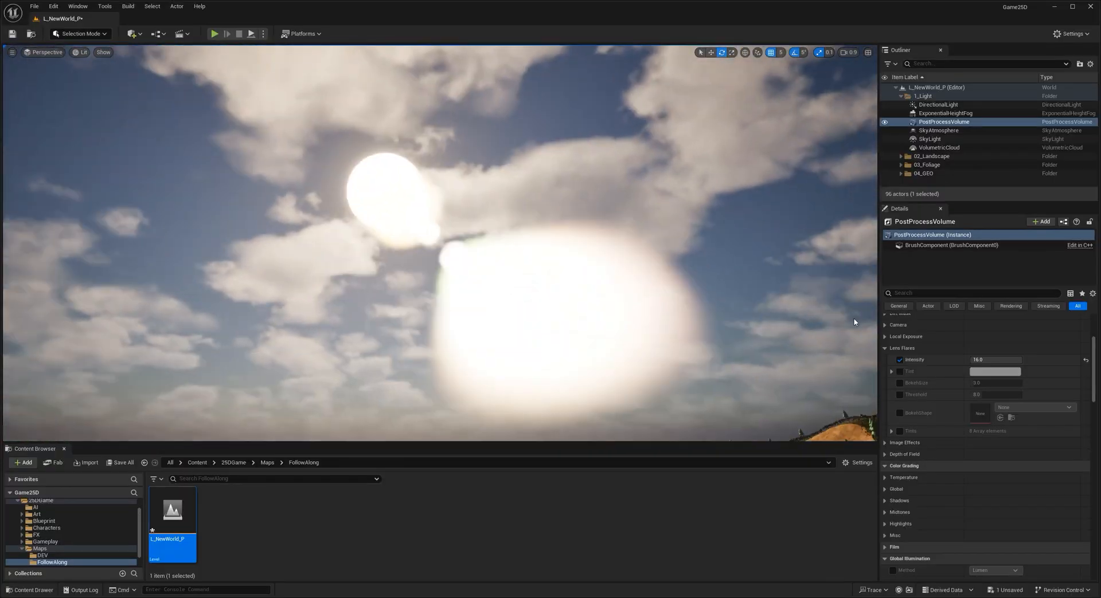
left_click(884, 348)
right_click_drag(516, 172, 608, 332)
Enable the Local Exposure Shadow Contrast override at 1.0 and collapse the Local Exposure settings.
left_click(885, 337)
right_click_drag(871, 345, 951, 293)
left_click(900, 371)
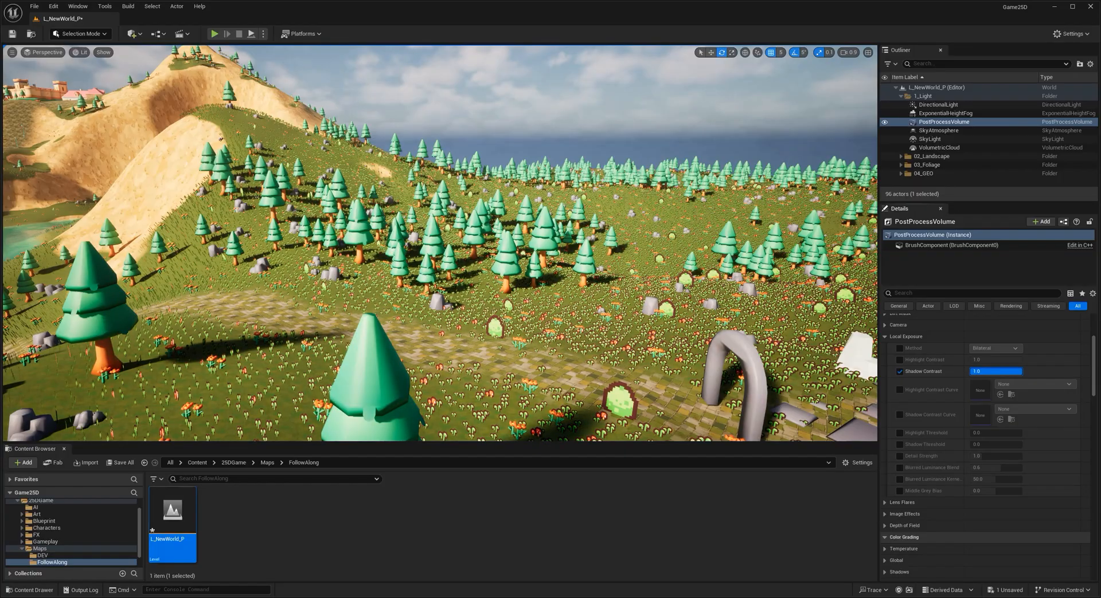
left_click(903, 337)
Override the Bloom Method with Convolution and the Bloom Intensity with 8.0, then check the look across the landscape.
scroll(903, 372, "up", 2)
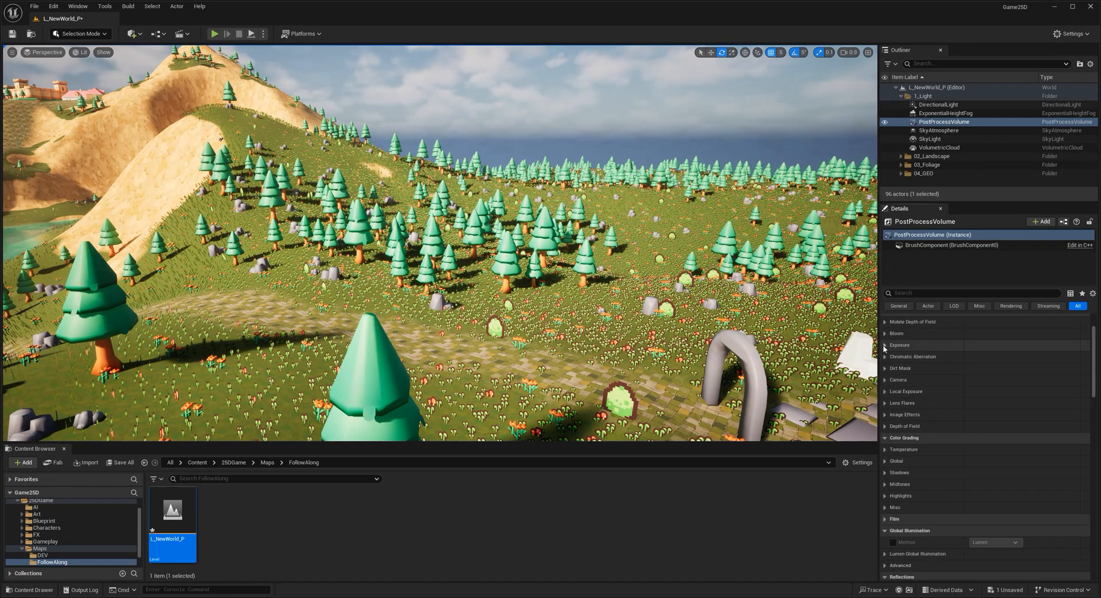
left_click(897, 334)
left_click(899, 346)
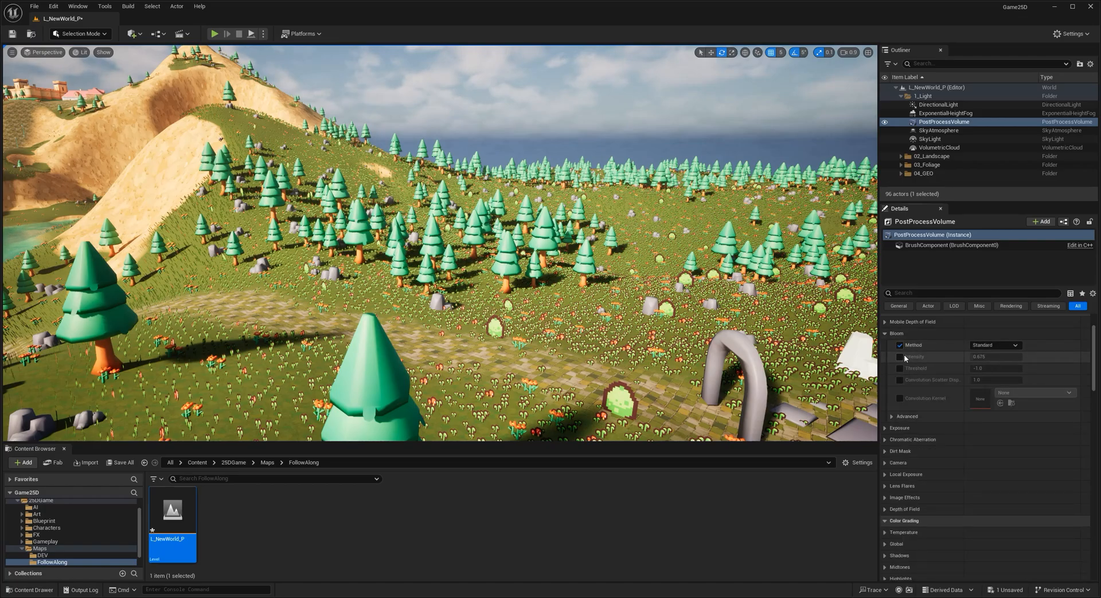
left_click(997, 345)
left_click(975, 358)
type("8")
key("Return")
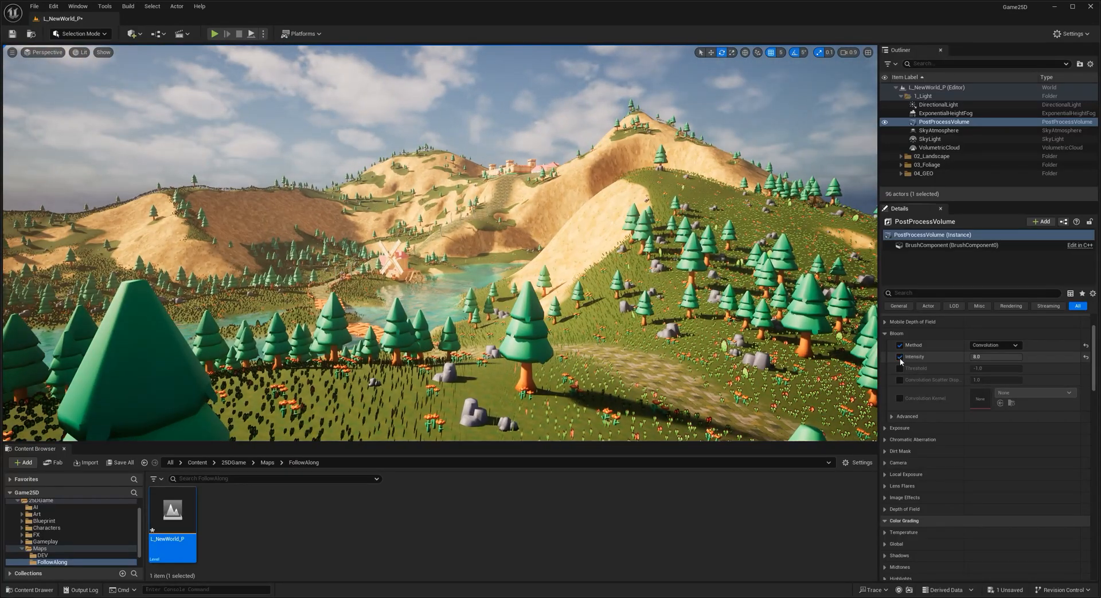
right_click_drag(794, 361, 353, 206)
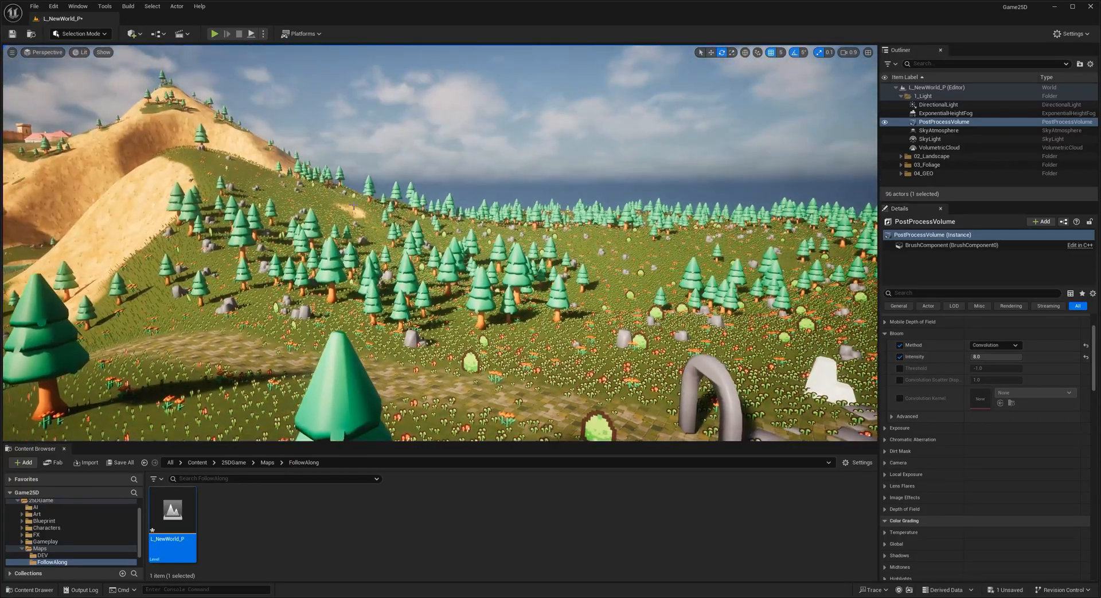
Play the level, walk the character around the stone arch to test passing through it, and stop playing.
left_click(214, 33)
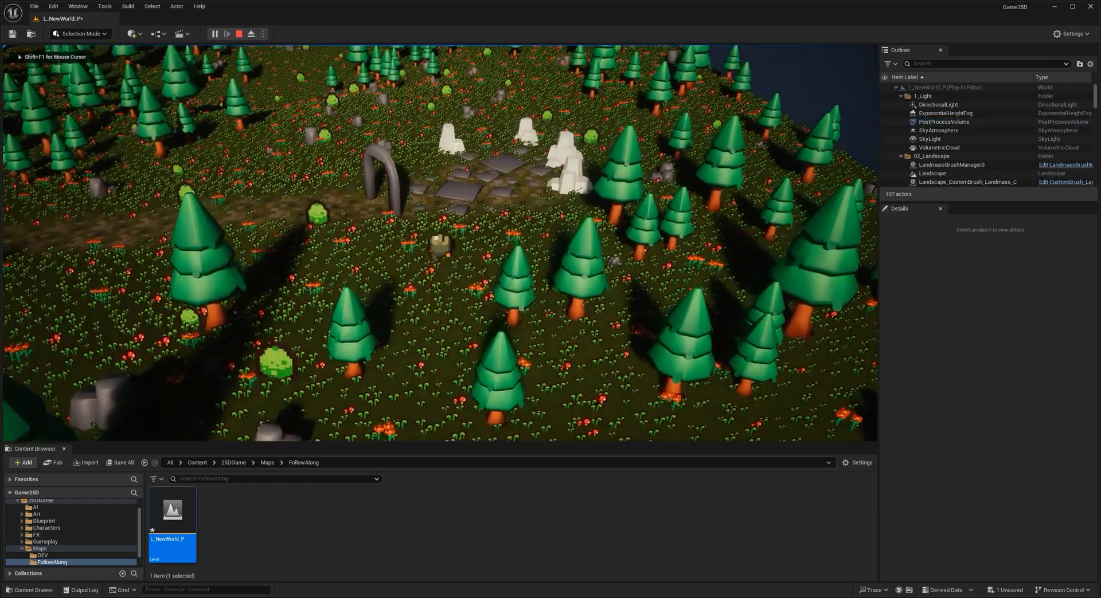
key("a")
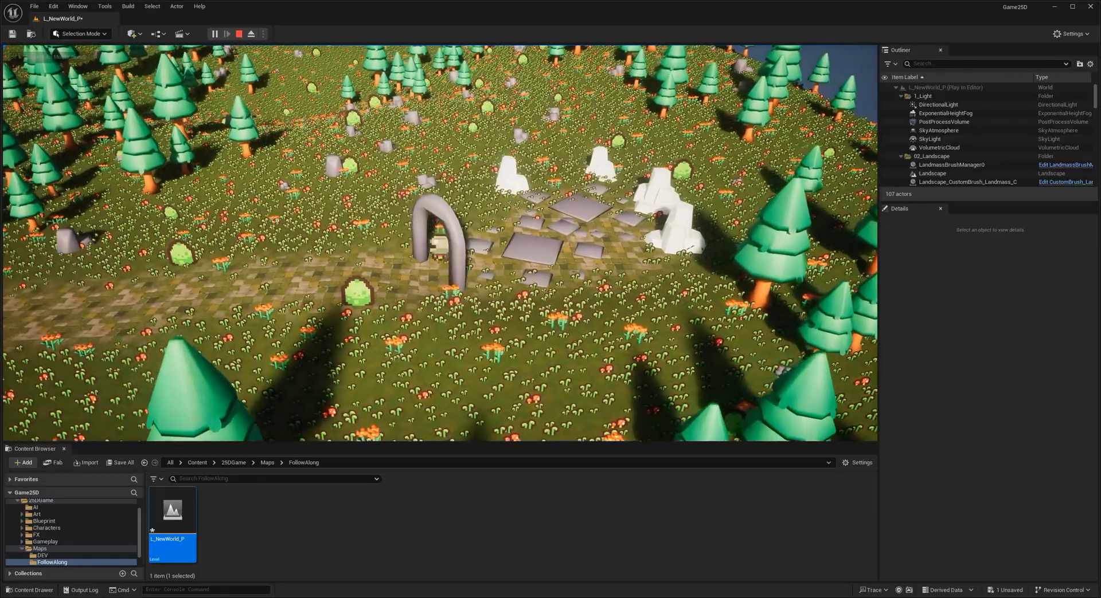
key("s")
key("d")
key("w")
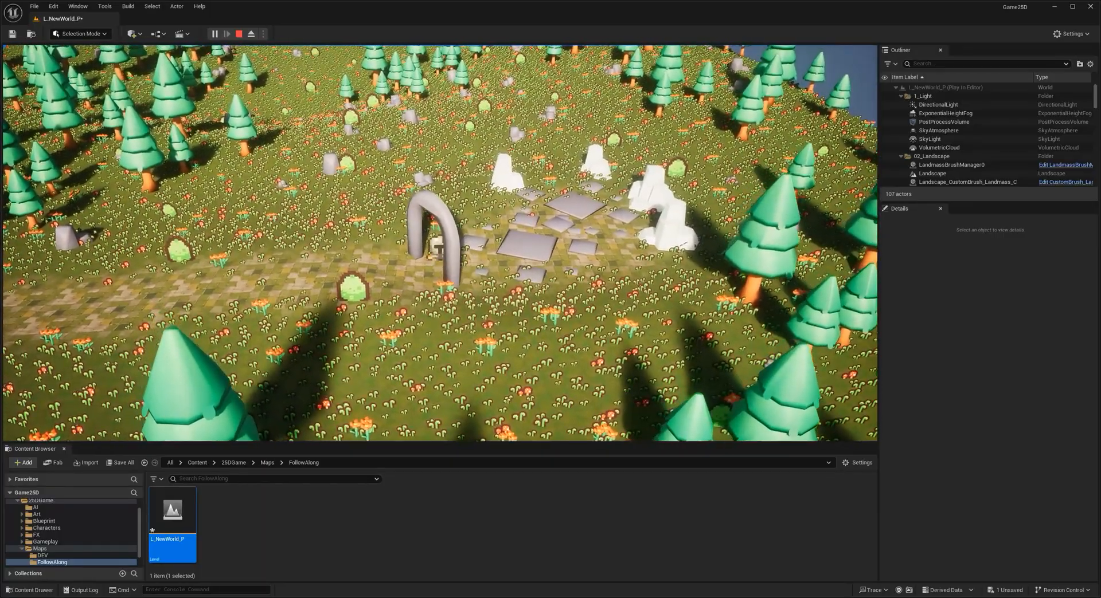
key("Escape")
Select the door-large-open arch, open its static mesh for editing, and toggle the level's collision display on and off.
left_click(452, 240)
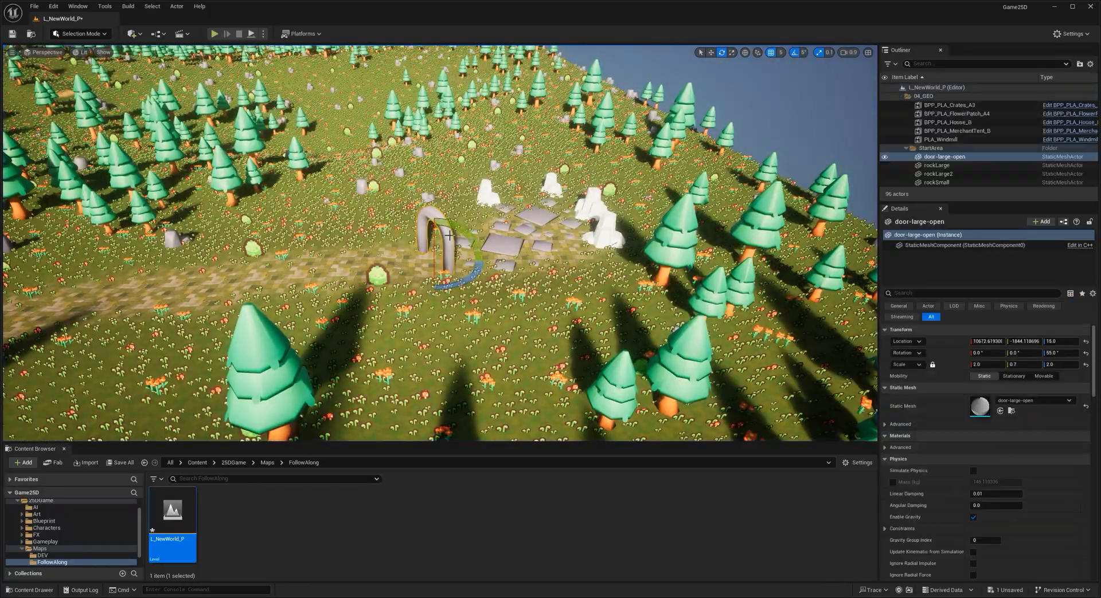
left_click(104, 52)
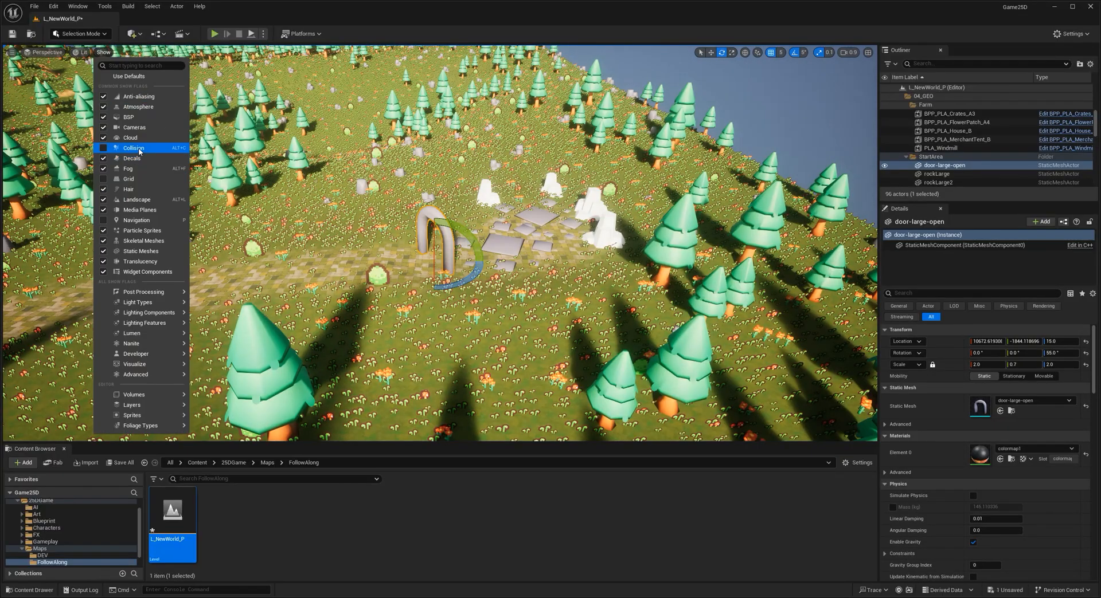
left_click(133, 148)
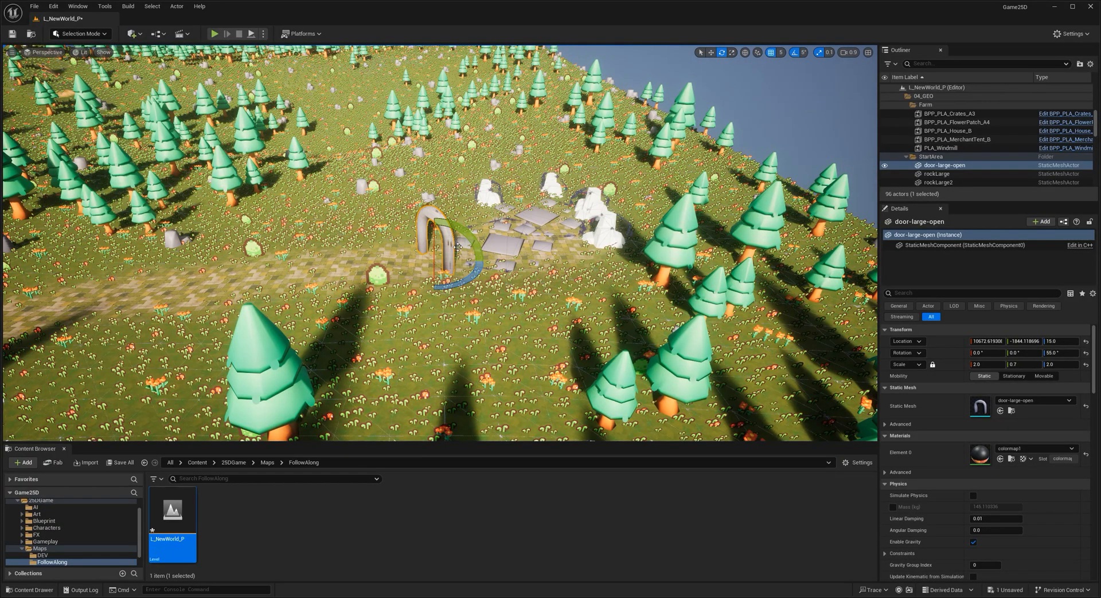
double_click(980, 406)
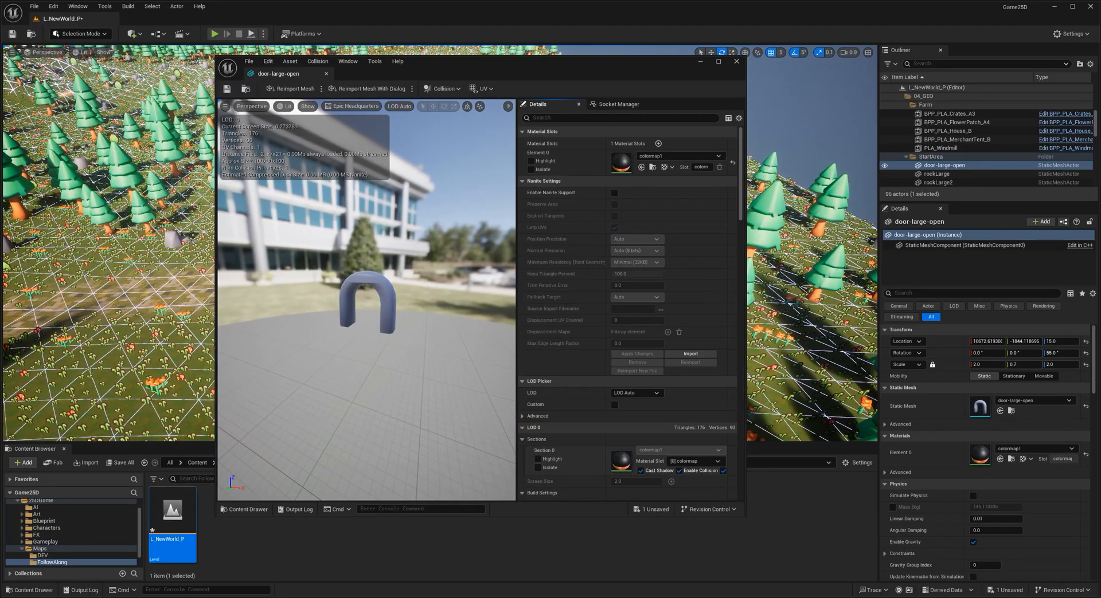
left_click(106, 52)
left_click(125, 150)
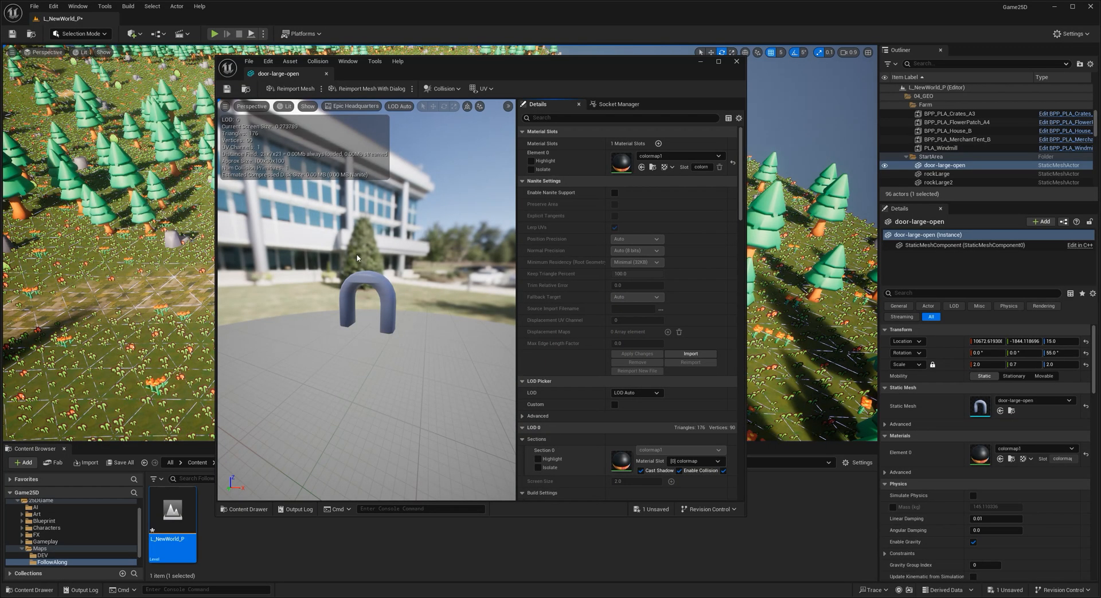
Show the arch mesh's collision and set its Collision Complexity to Use Complex Collision As Simple.
left_click(308, 106)
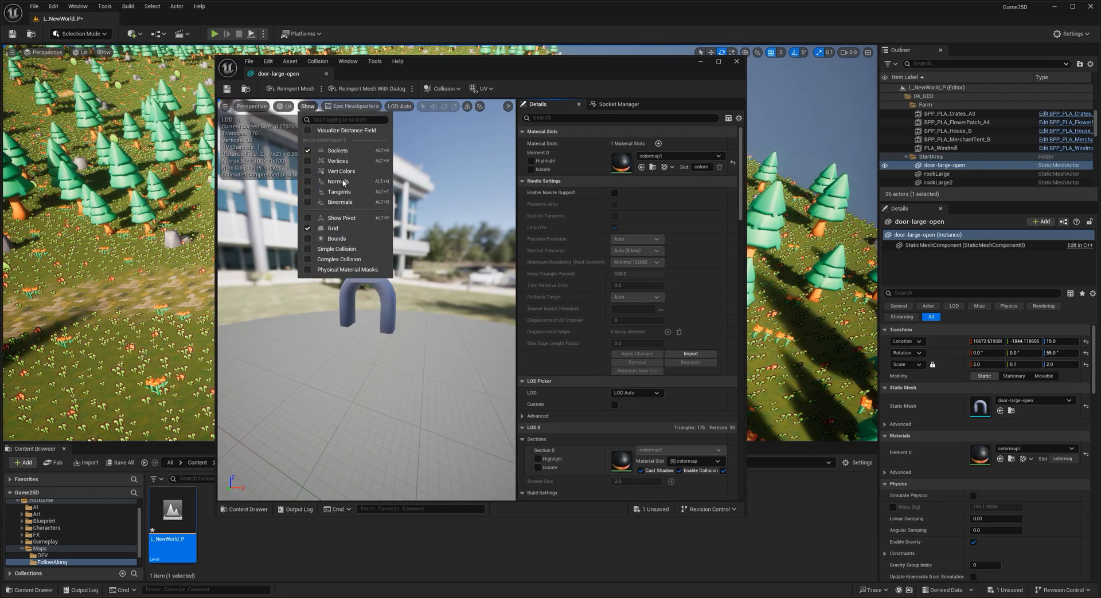
left_click(349, 260)
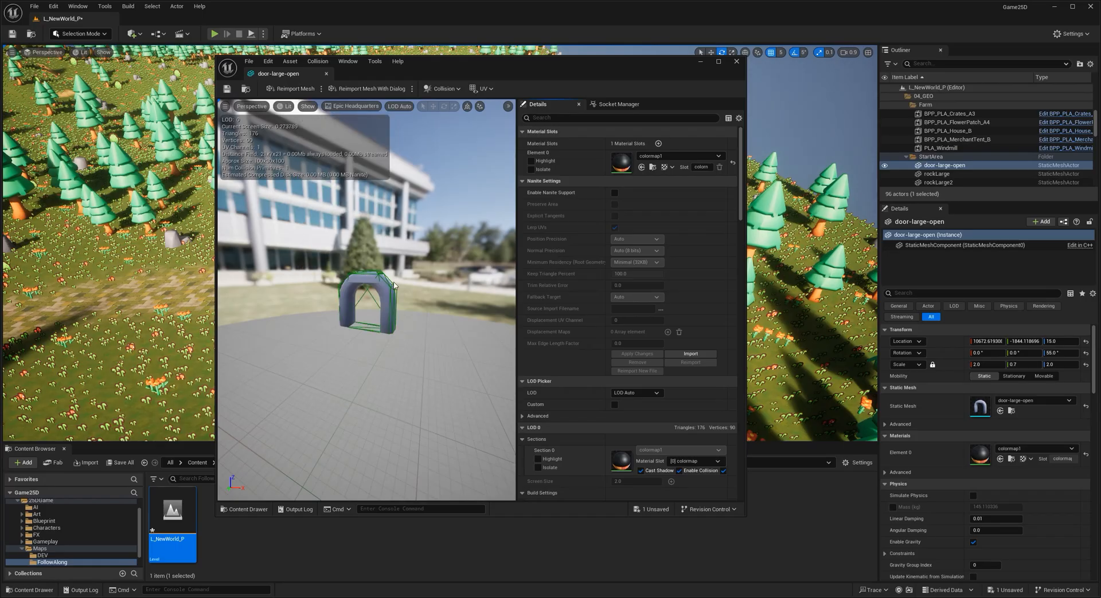
scroll(573, 197, "down", 2)
left_click(584, 117)
type("cop")
type("o")
scroll(643, 378, "down", 10)
left_click(649, 432)
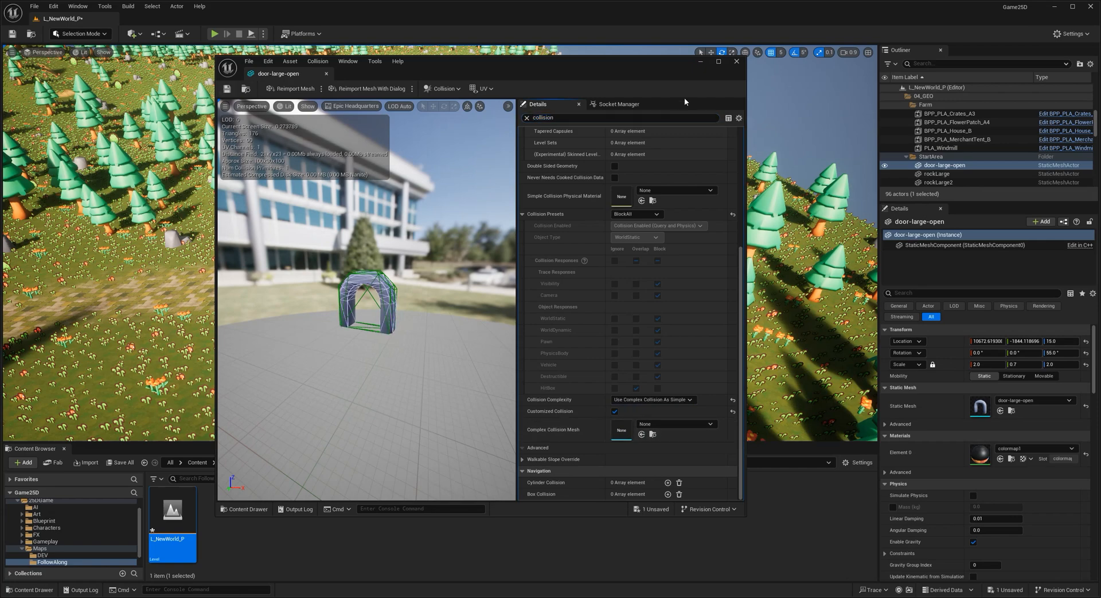
Close the mesh editor, play the level to test walking through the arch, and stop playing.
left_click(737, 62)
left_click(214, 33)
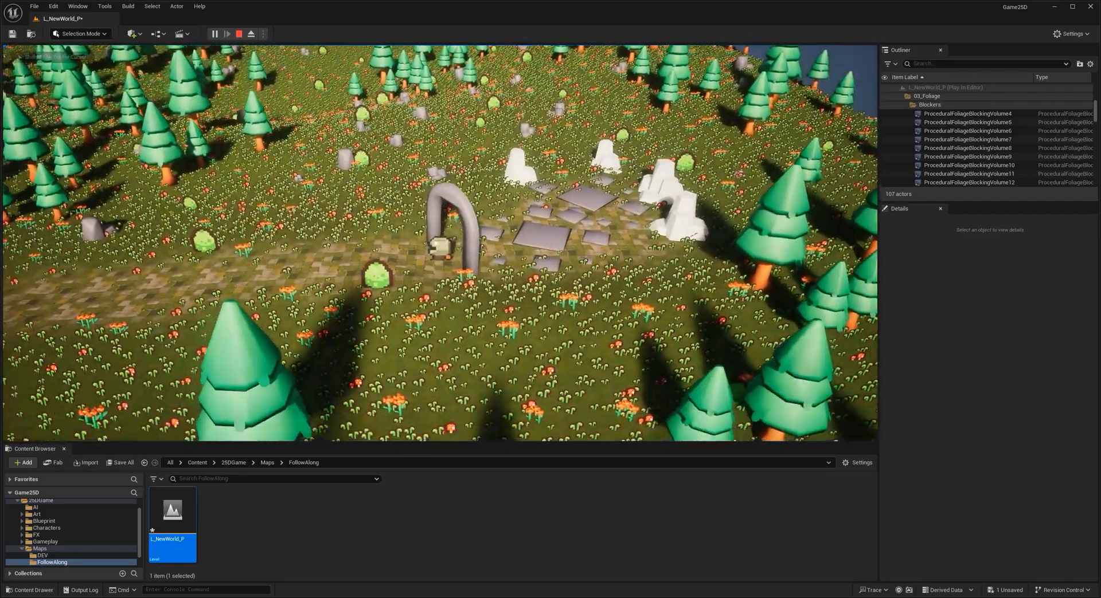
key("Escape")
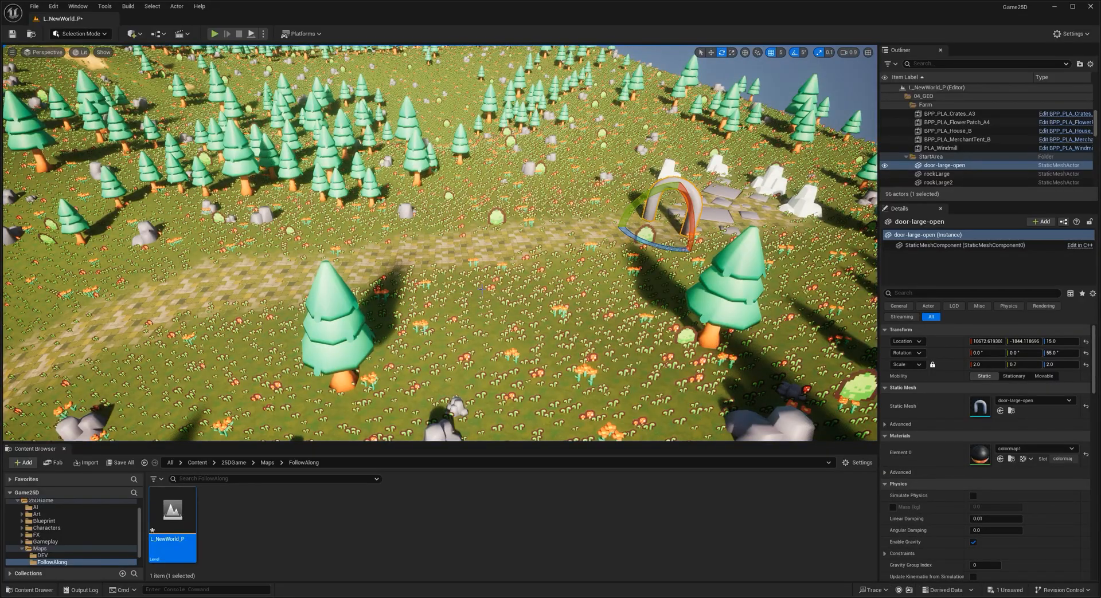
Deselect the arch and collapse the level's actor folders, including 1_Light and 04_GEO, to their top level.
scroll(562, 241, "down", 3)
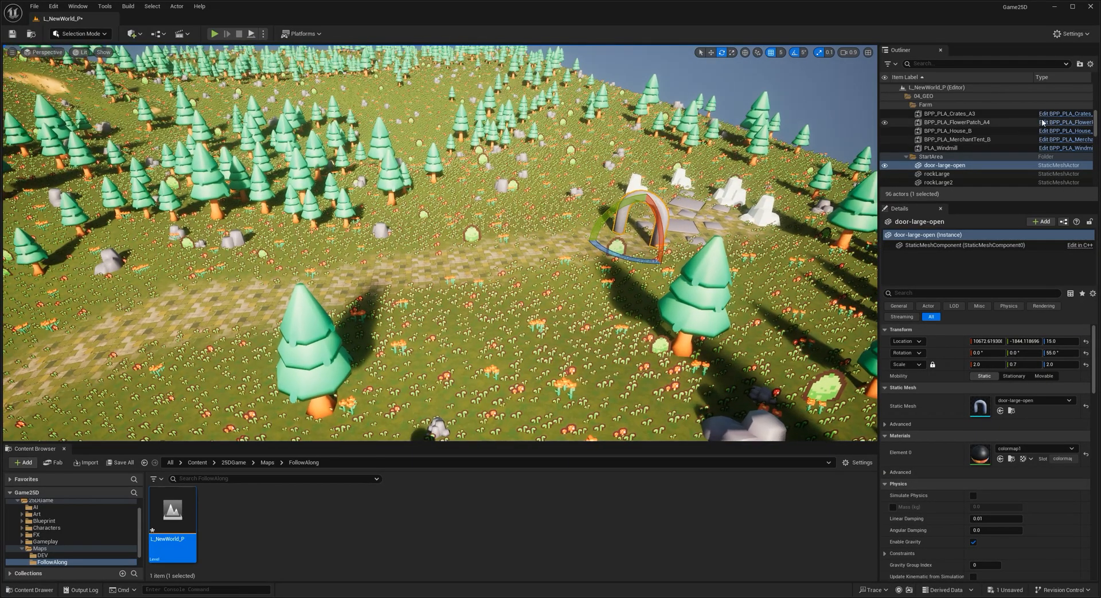
key("Escape")
left_click(905, 157)
left_click(902, 89)
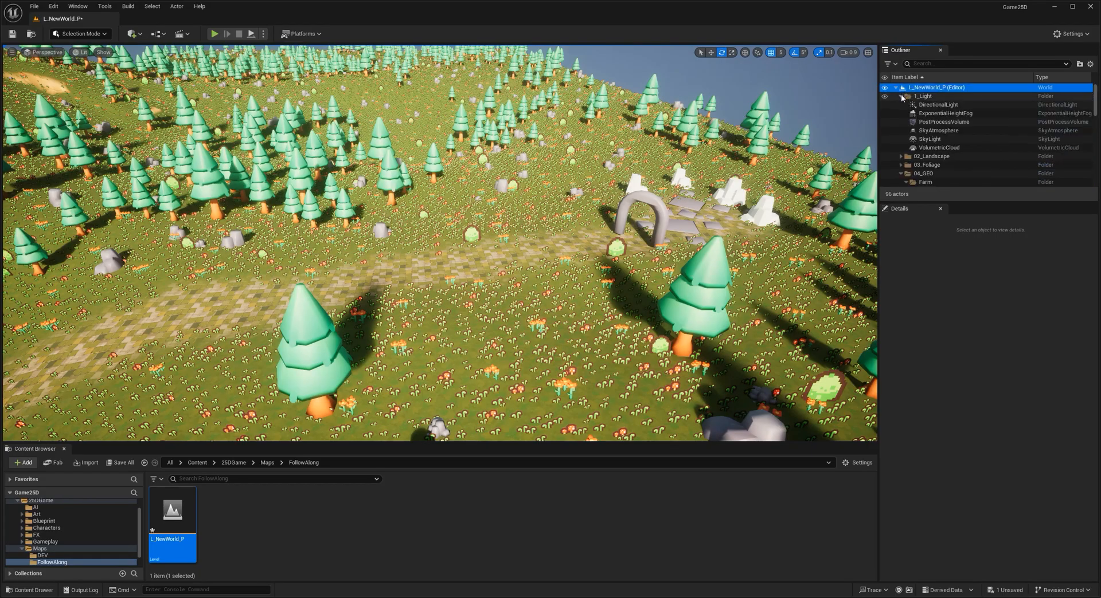
left_click(901, 97)
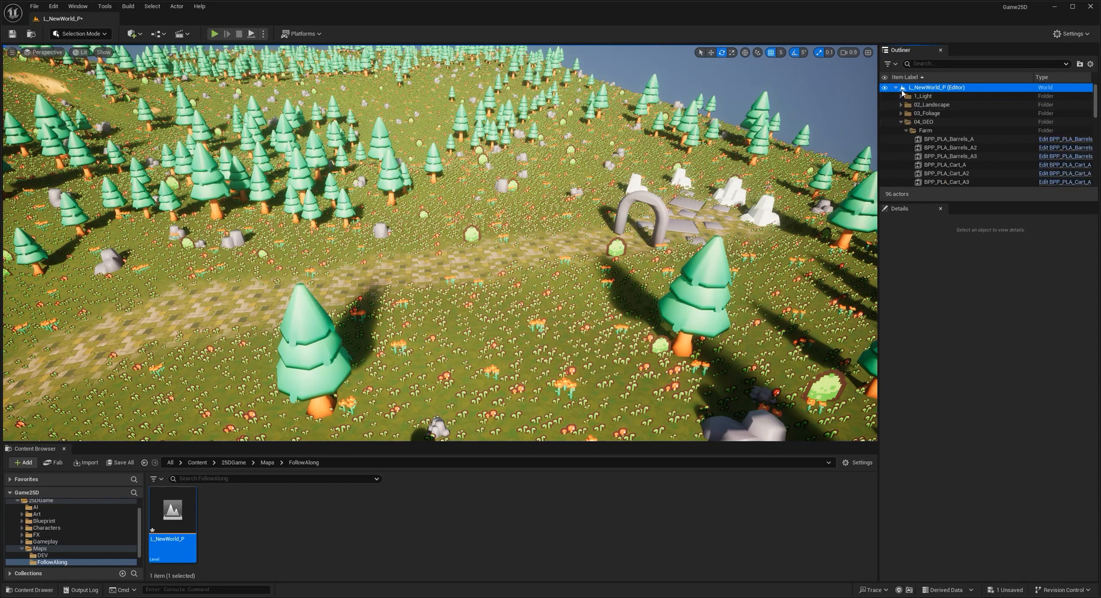
left_click(896, 88)
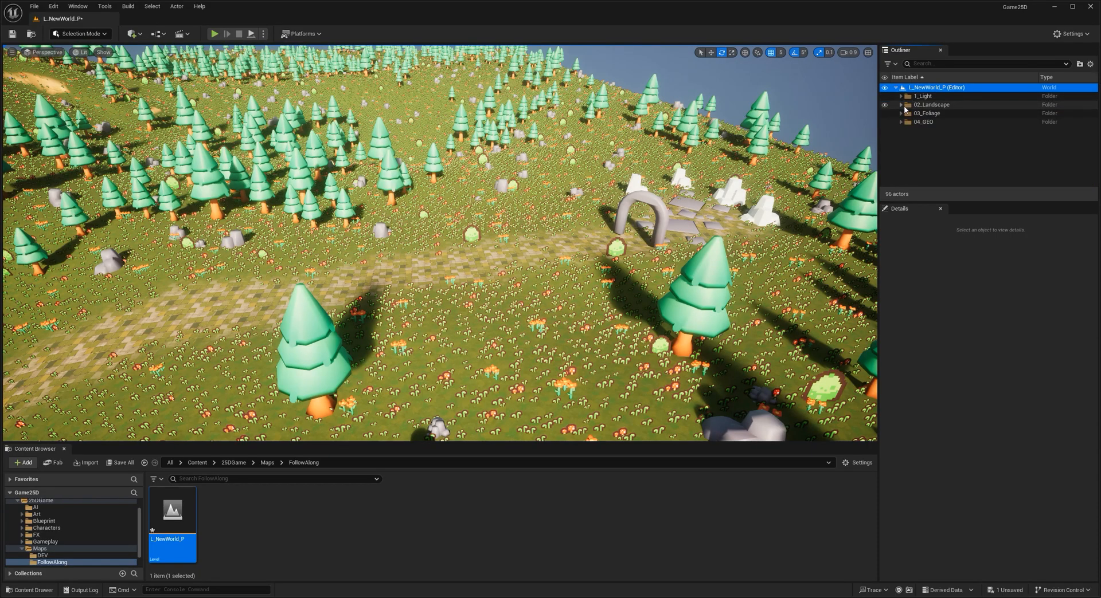
Rename the 1_Light folder to 01_Light and expand it.
left_click(922, 97)
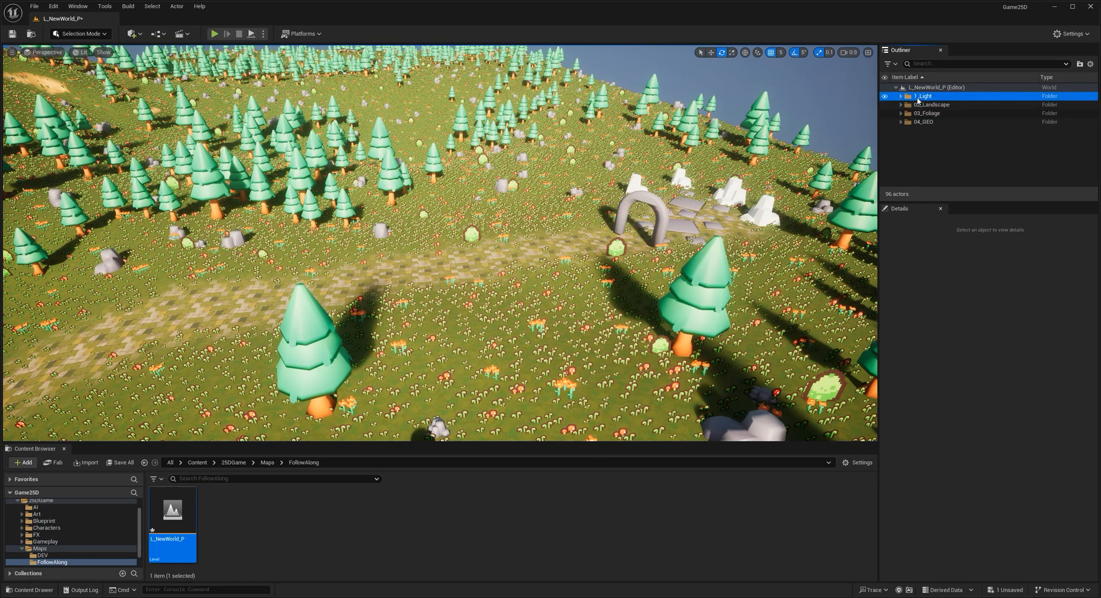
left_click(917, 99)
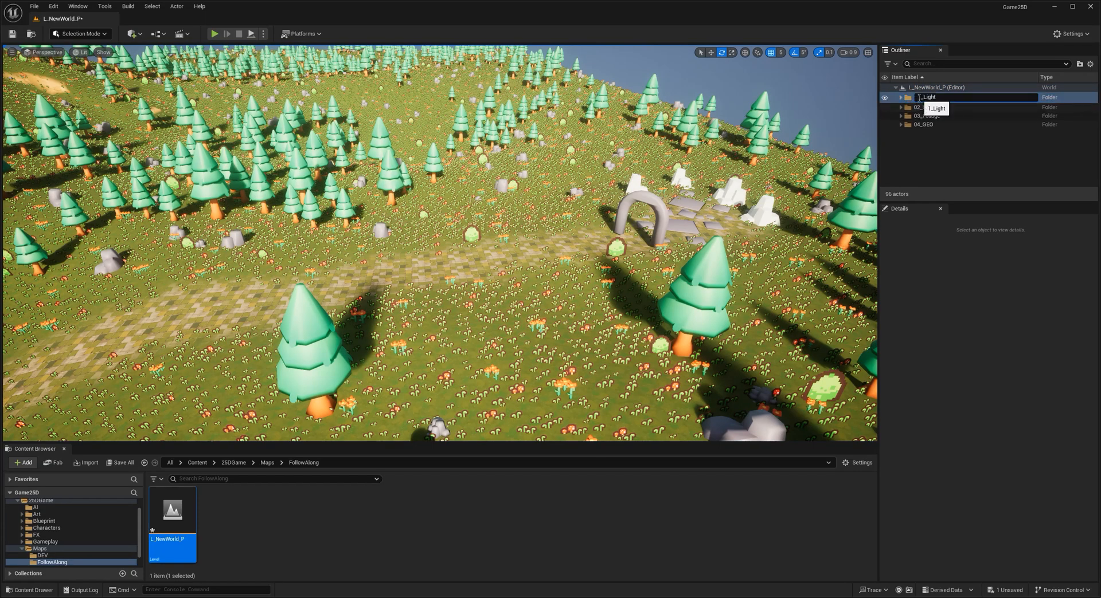
type("0")
key("Return")
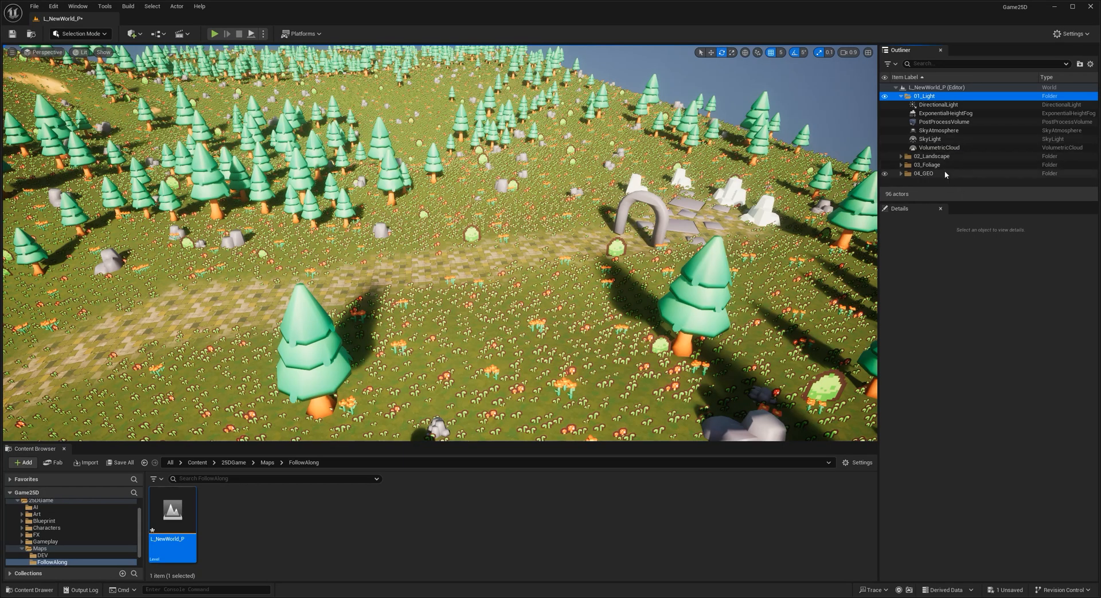
Select the VolumetricCloud, try a Layer Height of 0.1, and reset Layer Height to its default.
left_click(930, 149)
right_click_drag(659, 174, 556, 164)
left_click(994, 411)
type("0.1")
key("Return")
mouse_move(976, 411)
left_mouse_down()
mouse_move(1019, 411)
mouse_move(971, 400)
left_mouse_up()
left_click(1085, 411)
right_click_drag(440, 244, 470, 243)
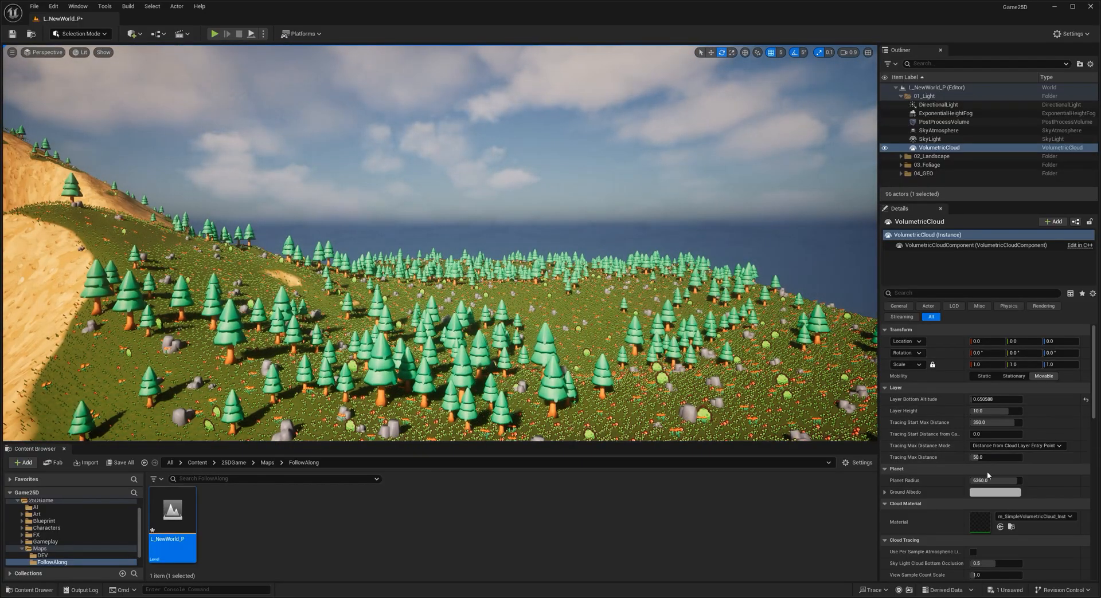
Set the VolumetricCloud's Planet Radius to 600 and inspect the sky around the level.
scroll(981, 458, "down", 1)
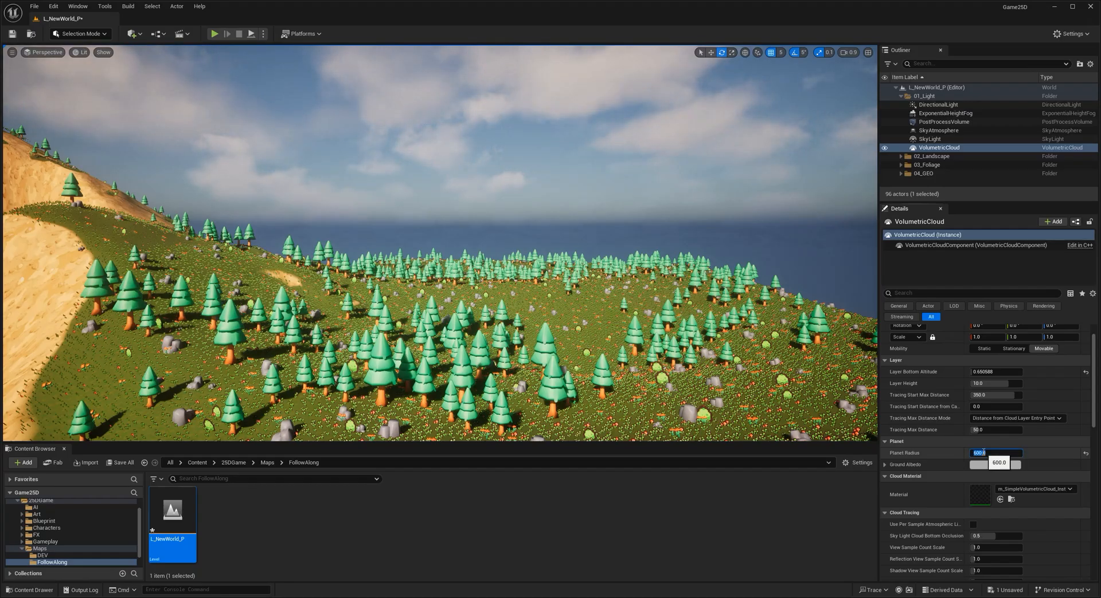
scroll(937, 494, "down", 4)
scroll(931, 485, "down", 8)
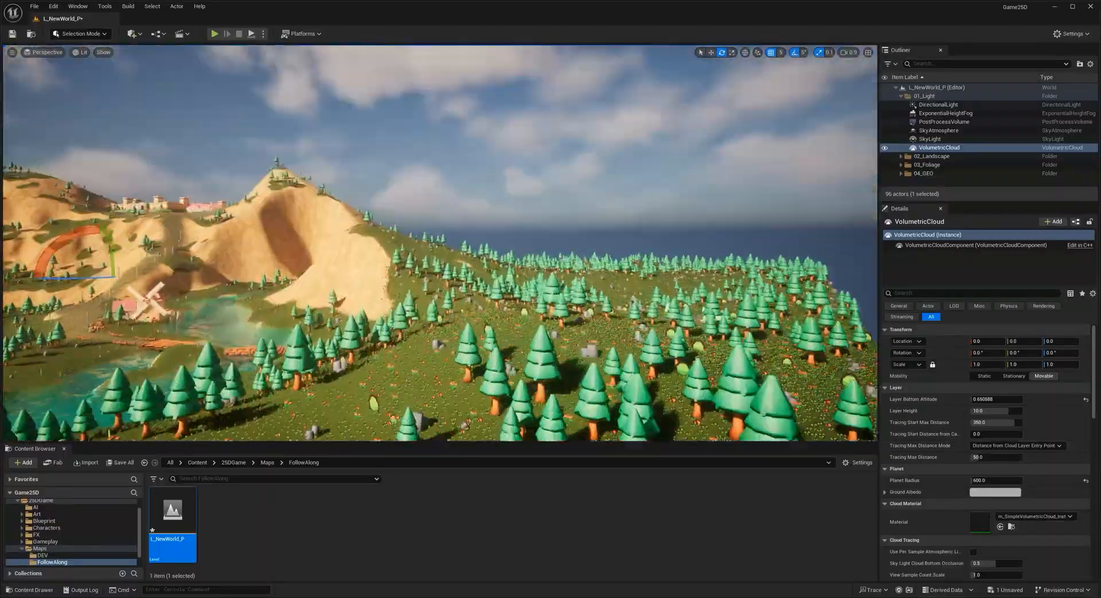
right_click_drag(440, 243, 298, 273)
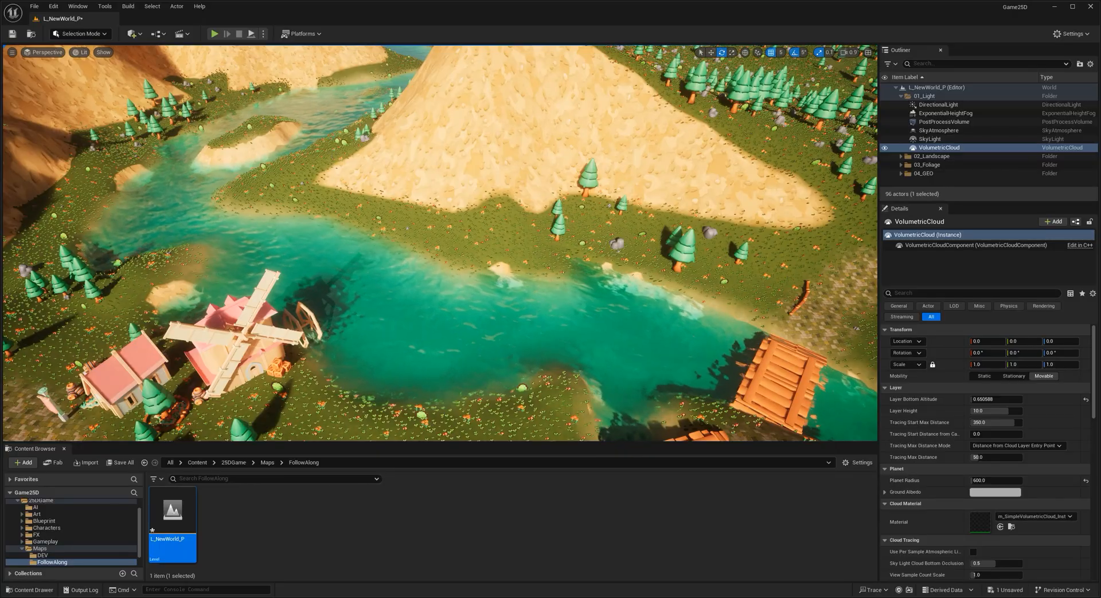
right_click_drag(491, 294, 550, 238)
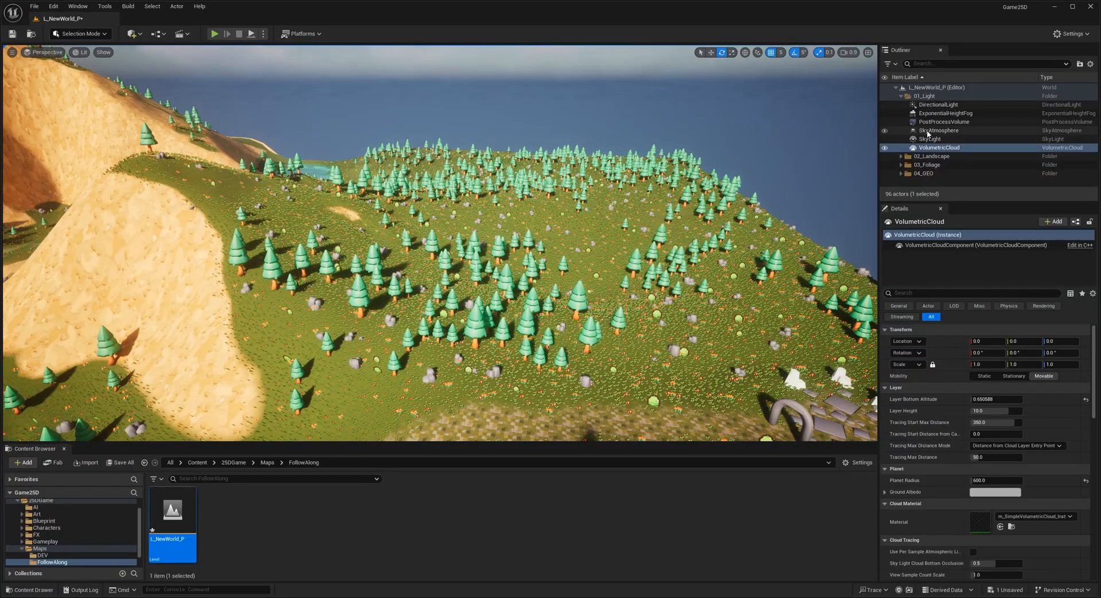
Select the ExponentialHeightFog, try a Fog Density of 0.1, and inspect it near the windmill and lake.
left_click(943, 114)
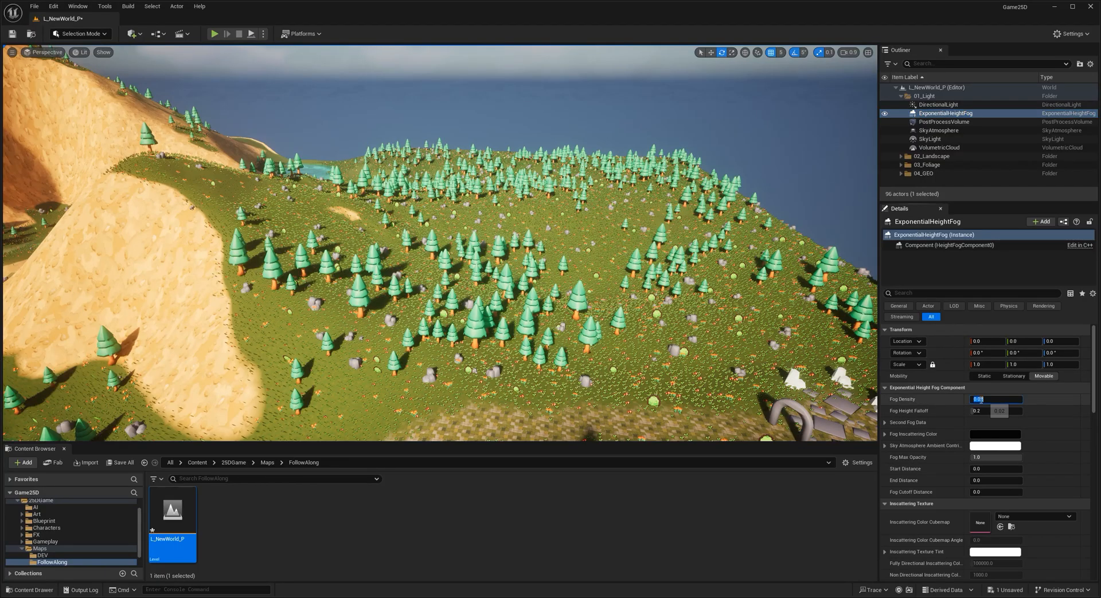
left_click(981, 400)
type(".1")
key("Return")
right_click_drag(440, 243, 321, 227)
key("w")
Try Fog Density values of 0.01, 0.1 and 0.05, and reset Fog Density to its default.
mouse_move(998, 399)
left_mouse_down()
mouse_move(980, 400)
mouse_move(1000, 400)
left_mouse_up()
left_click(1000, 401)
type(".")
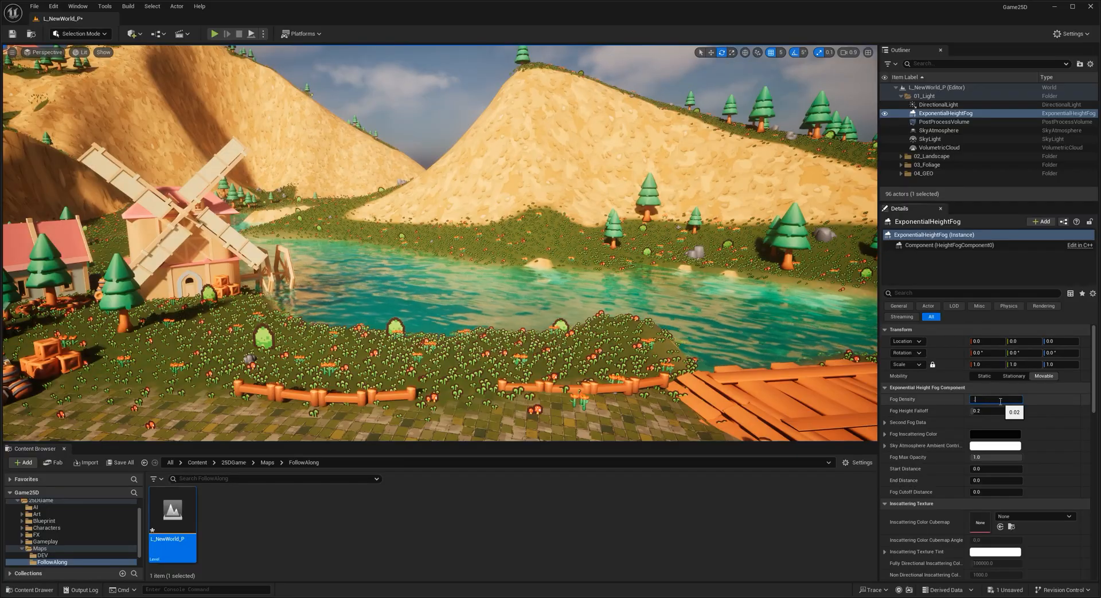
type("01")
key("Return")
type(".1")
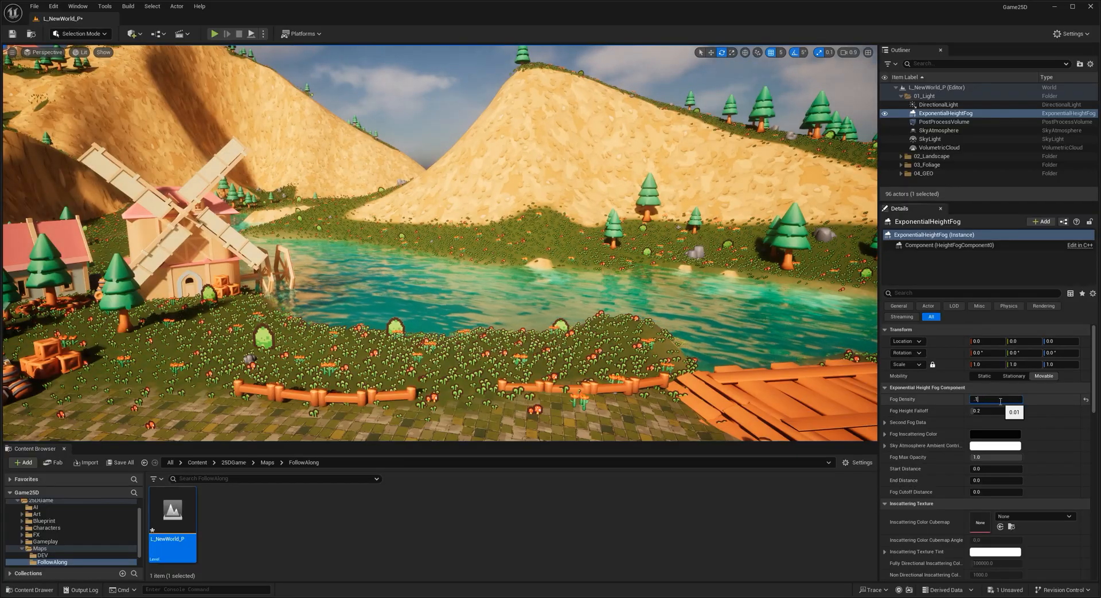
key("Return")
type(".05")
key("Return")
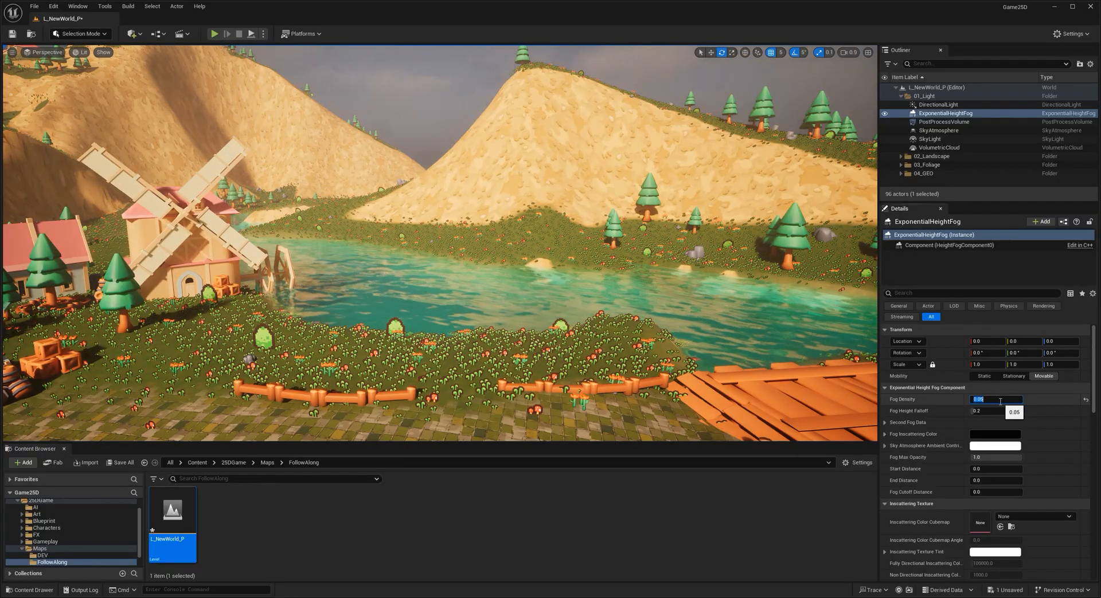
right_click_drag(746, 298, 533, 247)
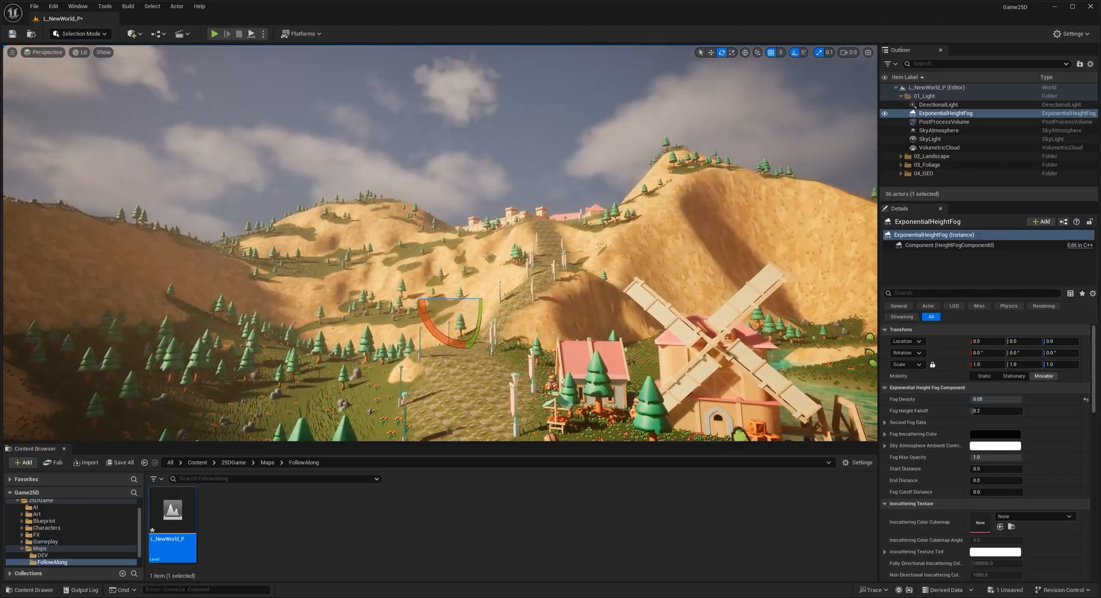
left_click(1084, 400)
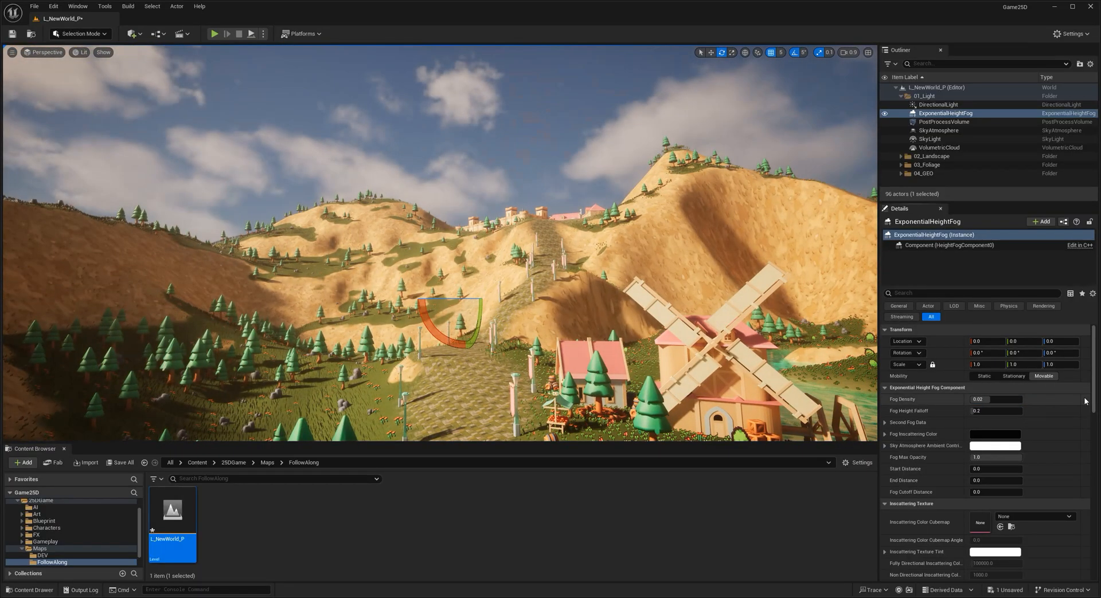
Review the height fog's volumetric settings and the DirectionalLight's light properties, and collapse the 01_Light folder.
right_click_drag(687, 276, 849, 295)
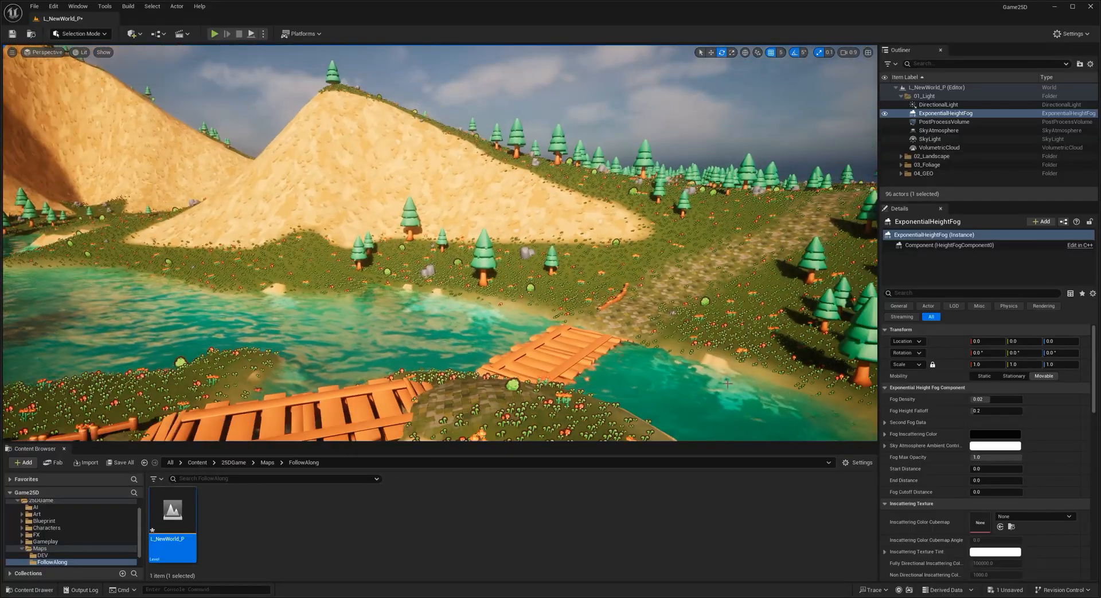
scroll(914, 403, "down", 7)
scroll(920, 421, "down", 1)
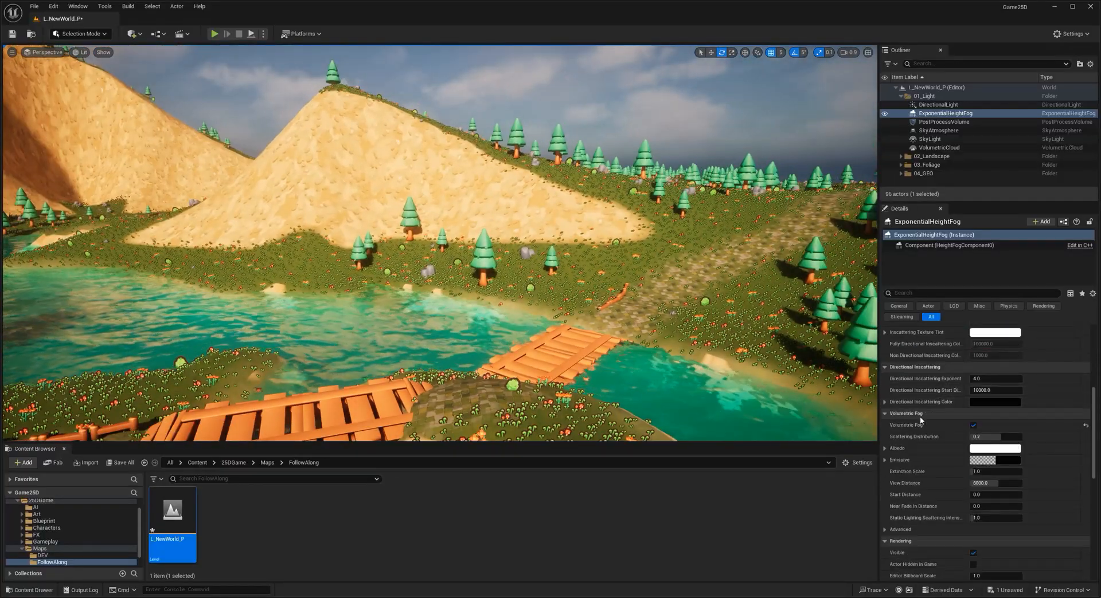
scroll(936, 424, "up", 1)
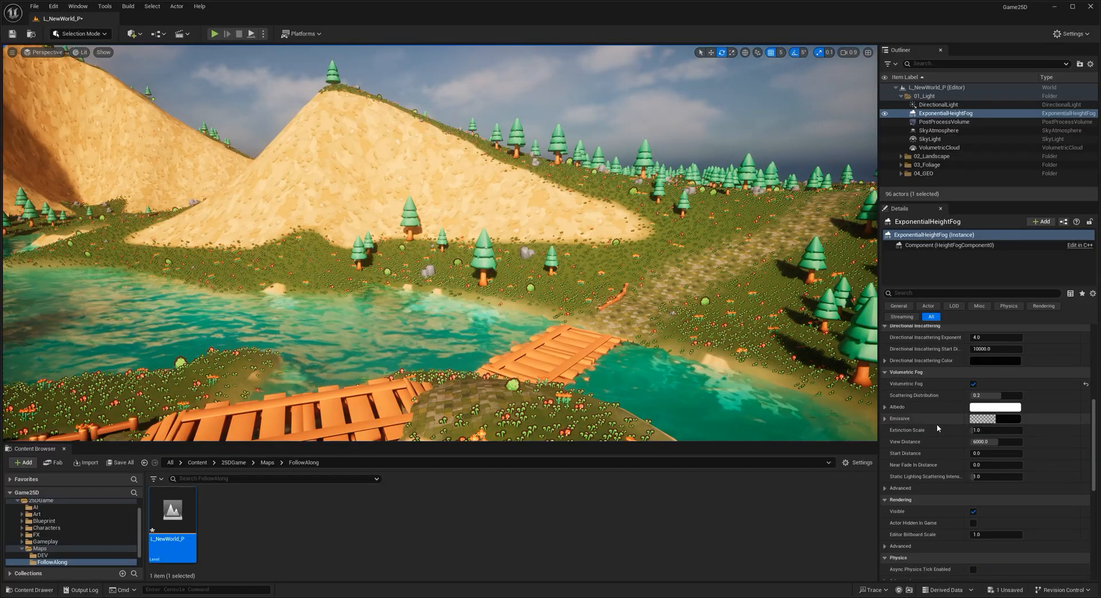
scroll(933, 434, "up", 7)
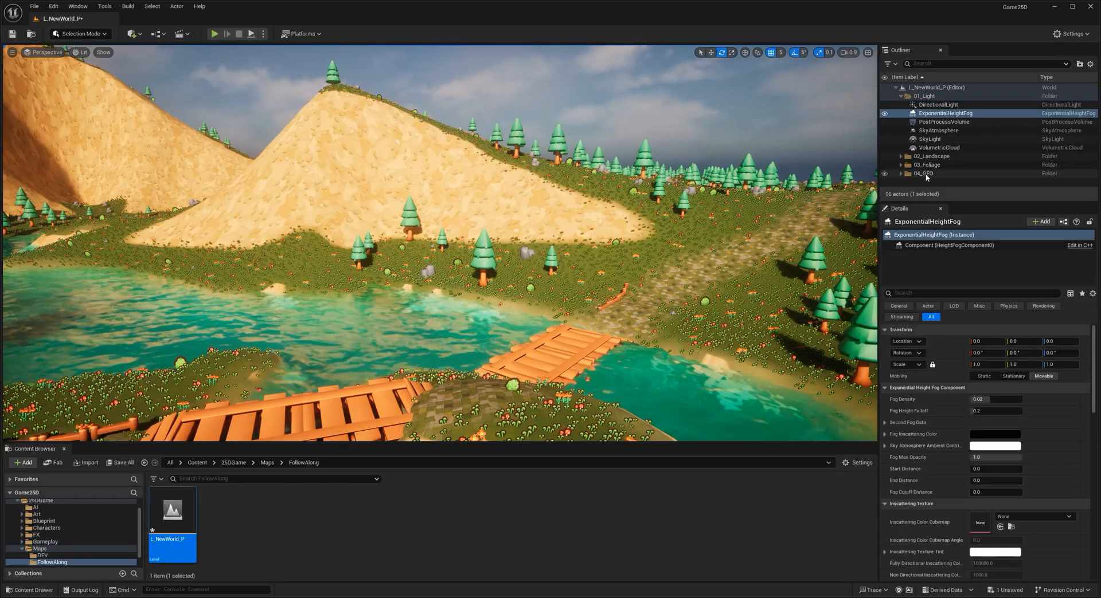
left_click(926, 107)
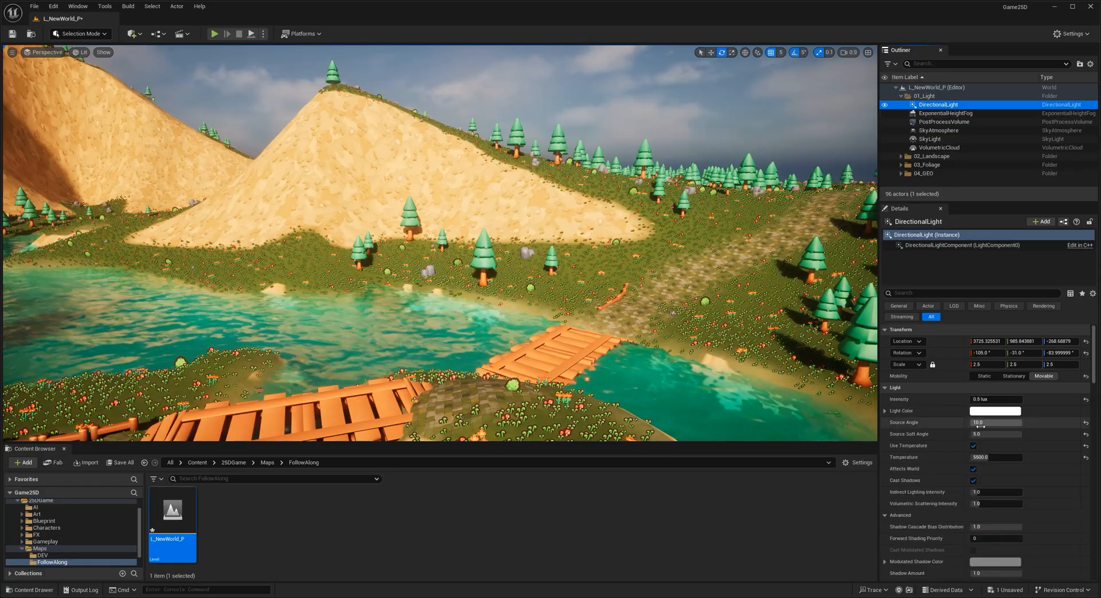
scroll(979, 427, "down", 2)
left_click(909, 98)
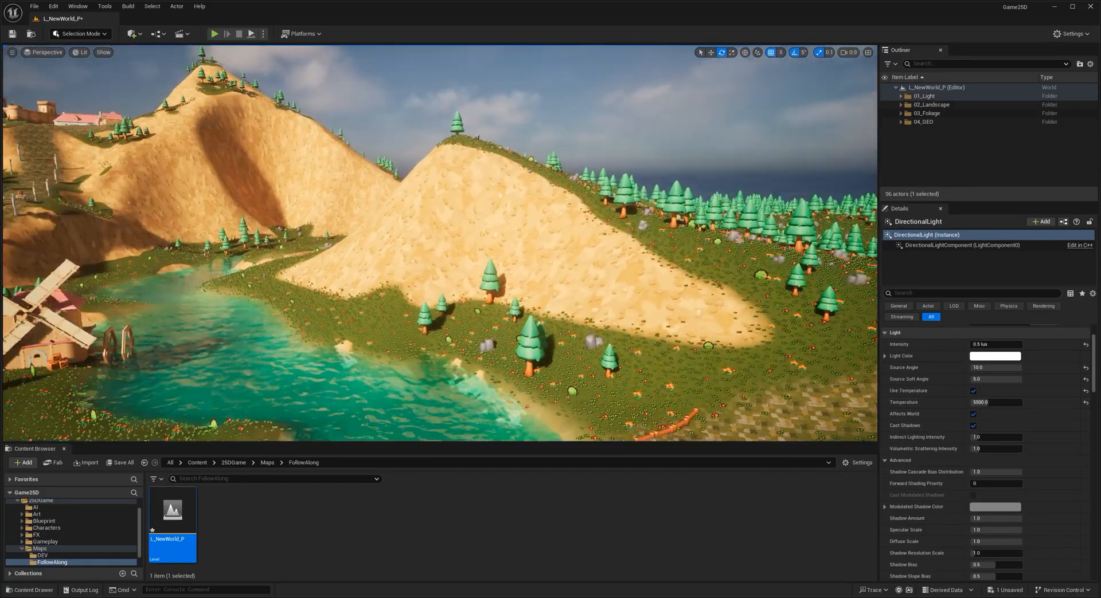
Place a Spot Light over the stone slabs beside the arch and raise it well above them.
key("w")
right_click_drag(440, 243, 608, 246)
key("w")
mouse_move(498, 187)
right_mouse_down()
mouse_move(470, 215)
mouse_move(498, 217)
mouse_move(498, 187)
right_mouse_up()
key("s")
key("d")
mouse_move(613, 296)
right_mouse_down()
mouse_move(625, 292)
mouse_move(613, 289)
right_mouse_up()
key("e")
key("q")
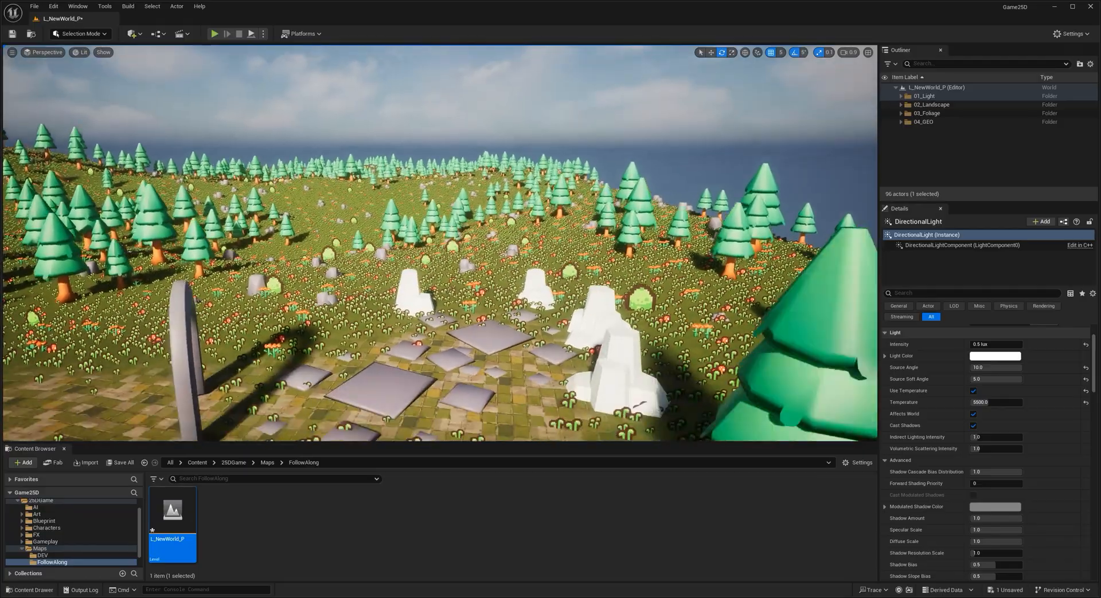
right_click_drag(452, 152, 451, 160)
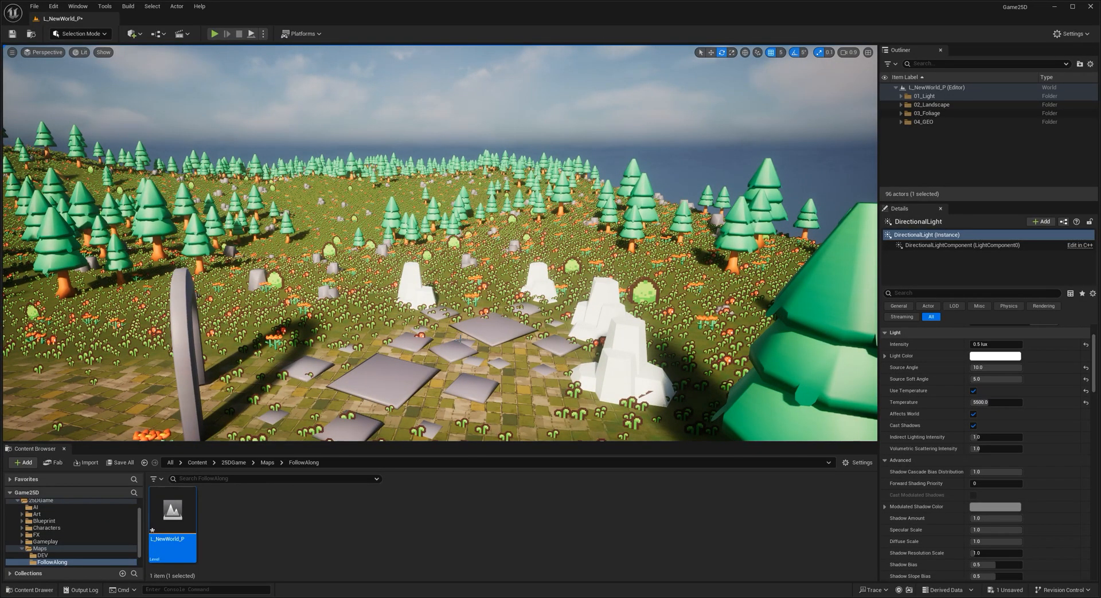
left_click(134, 34)
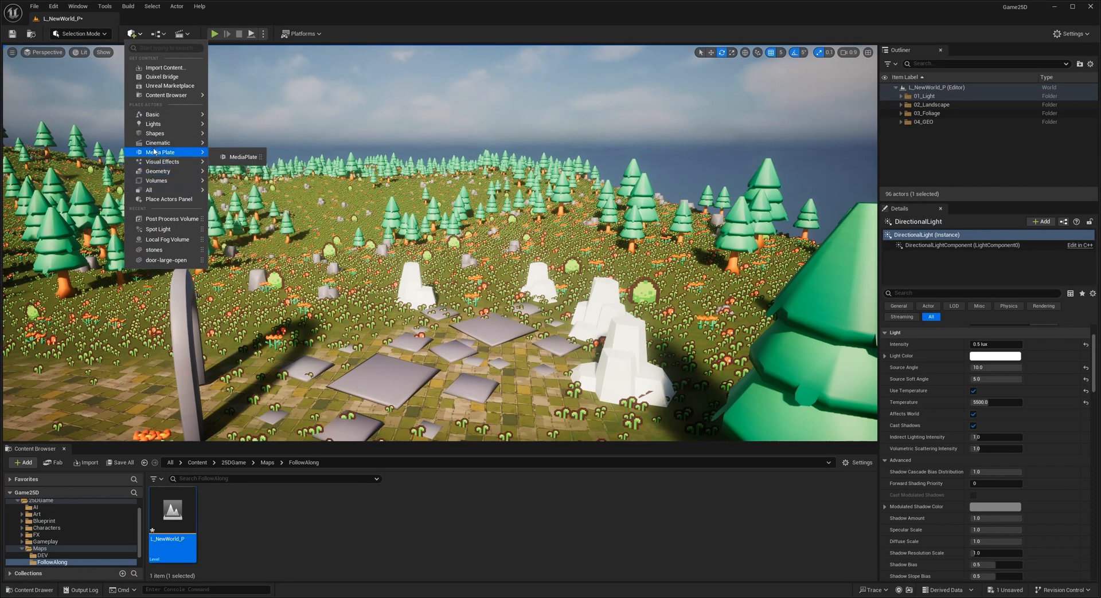
mouse_move(154, 126)
left_click_drag(237, 149, 451, 337)
left_click_drag(456, 292, 446, 101)
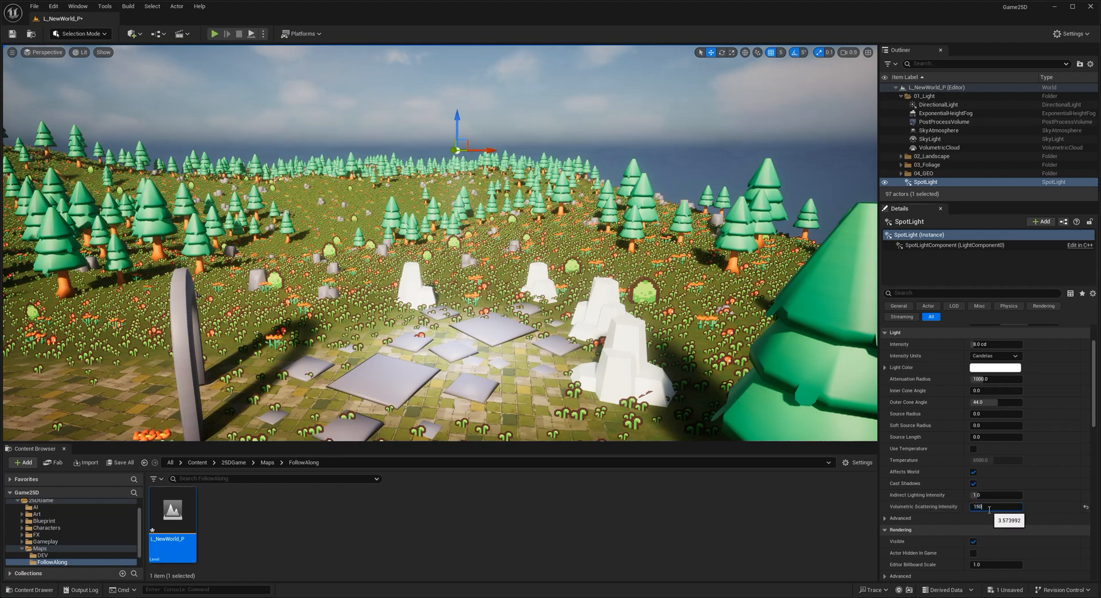
Set the spot light's Volumetric Scattering Intensity to 150 and its colour to golden yellow, and raise it further.
key("Return")
left_click(995, 367)
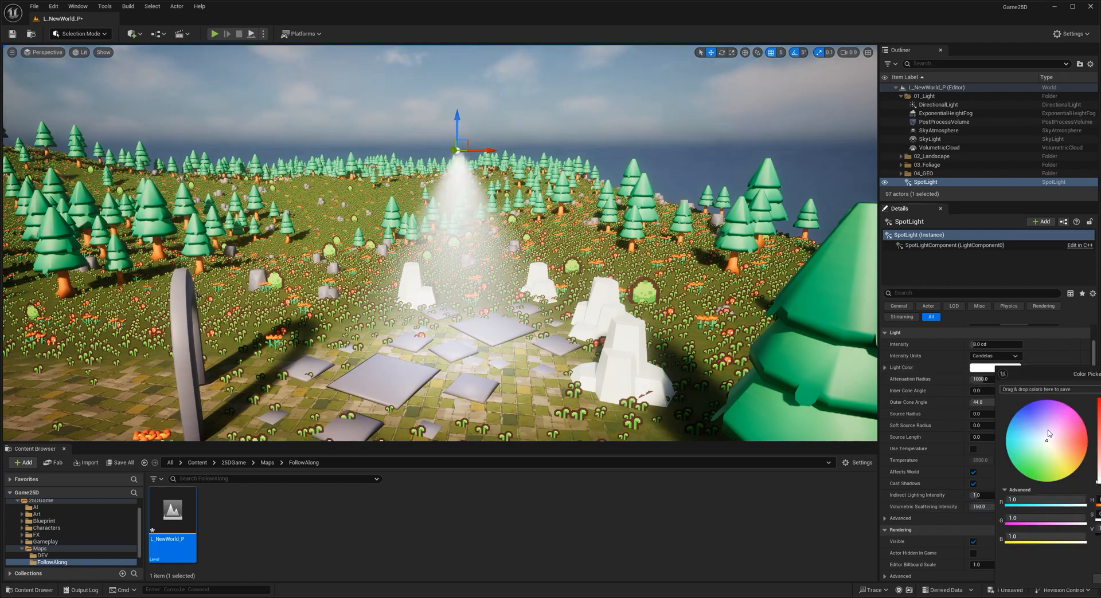
left_click_drag(1049, 434, 1082, 485)
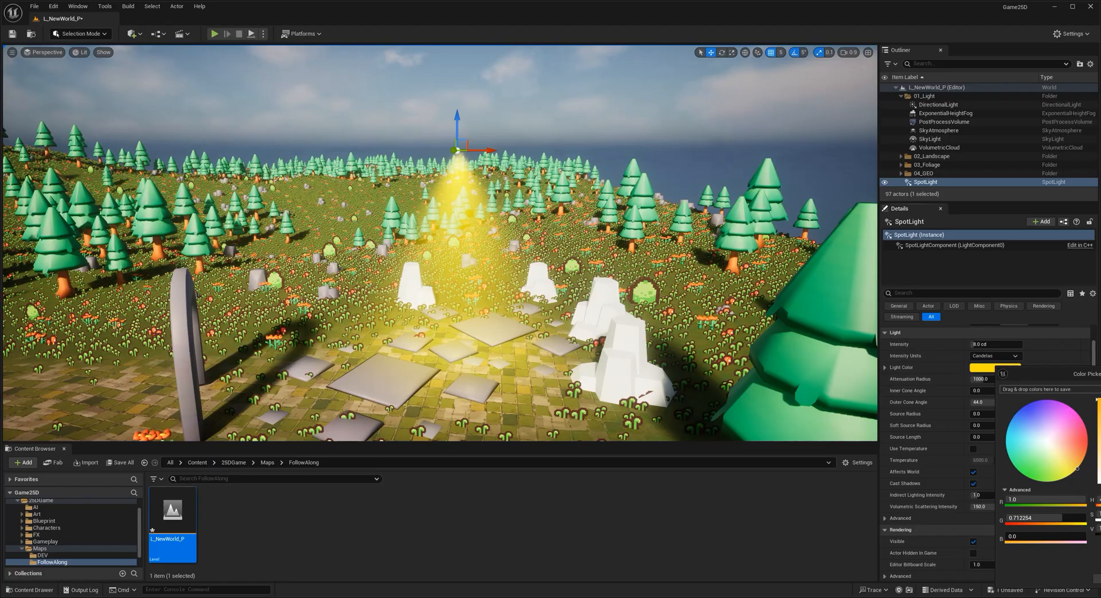
left_click_drag(1052, 374, 809, 347)
left_click(929, 348)
left_click_drag(452, 121, 453, 46)
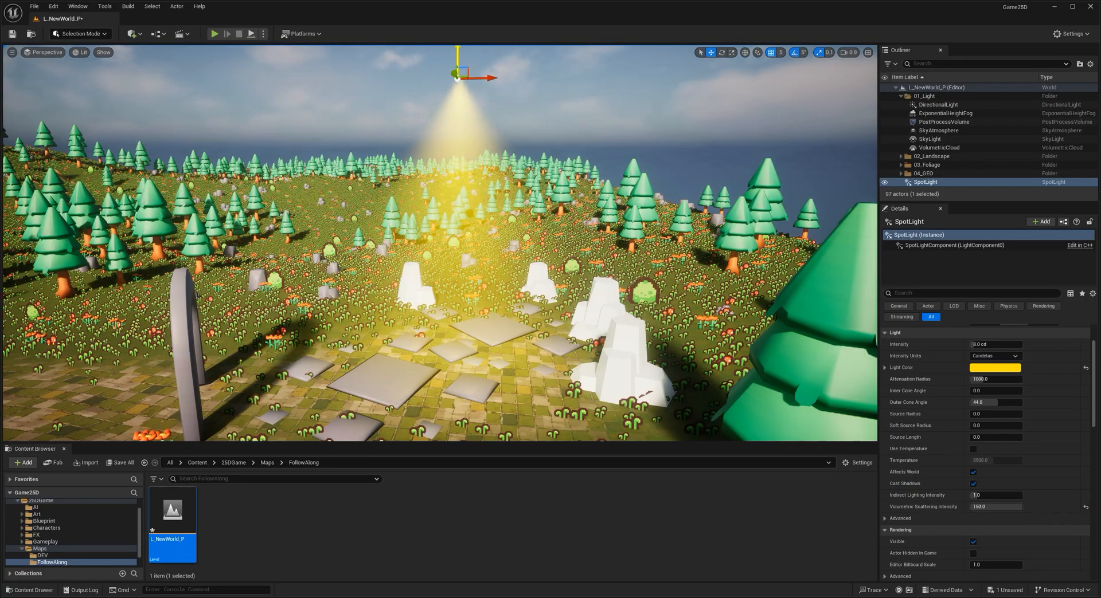
Duplicate a large white rock beside the slabs, lift the copy into the spot light's beam, and tilt it.
left_click(601, 309)
left_click(450, 304)
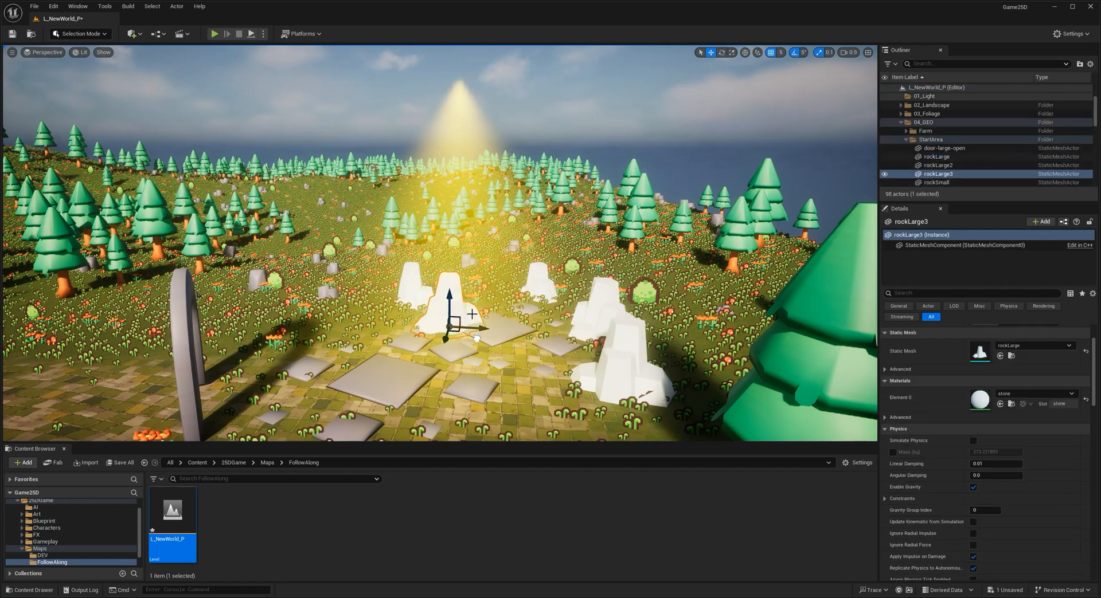
left_click_drag(443, 287, 444, 213)
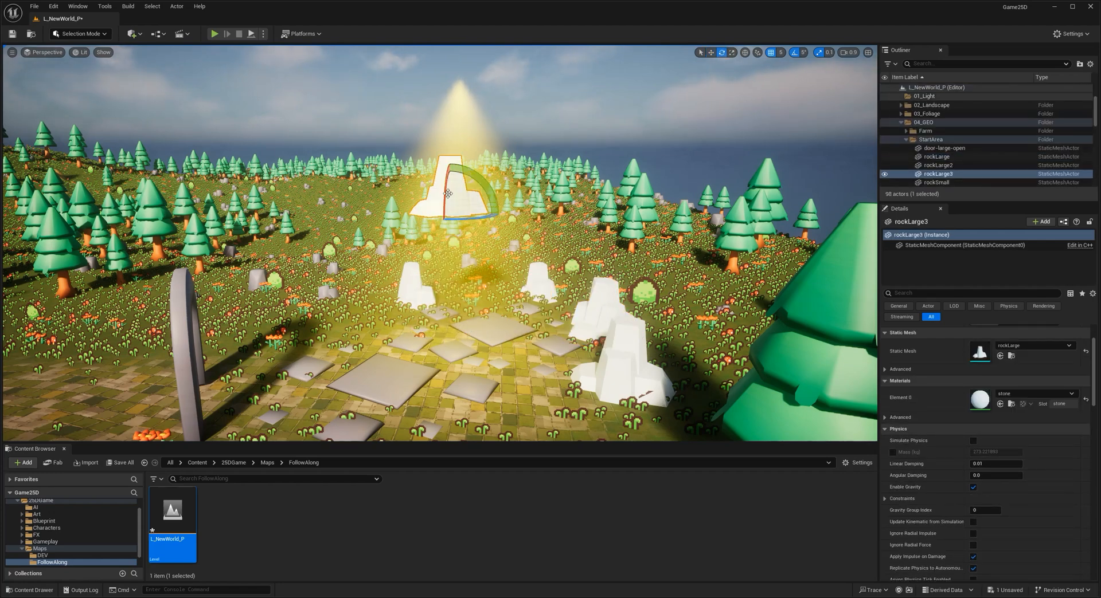
right_click_drag(440, 195, 392, 182)
key("w")
left_click_drag(317, 212, 333, 129)
mouse_move(334, 130)
right_mouse_down()
mouse_move(272, 134)
mouse_move(327, 144)
right_mouse_up()
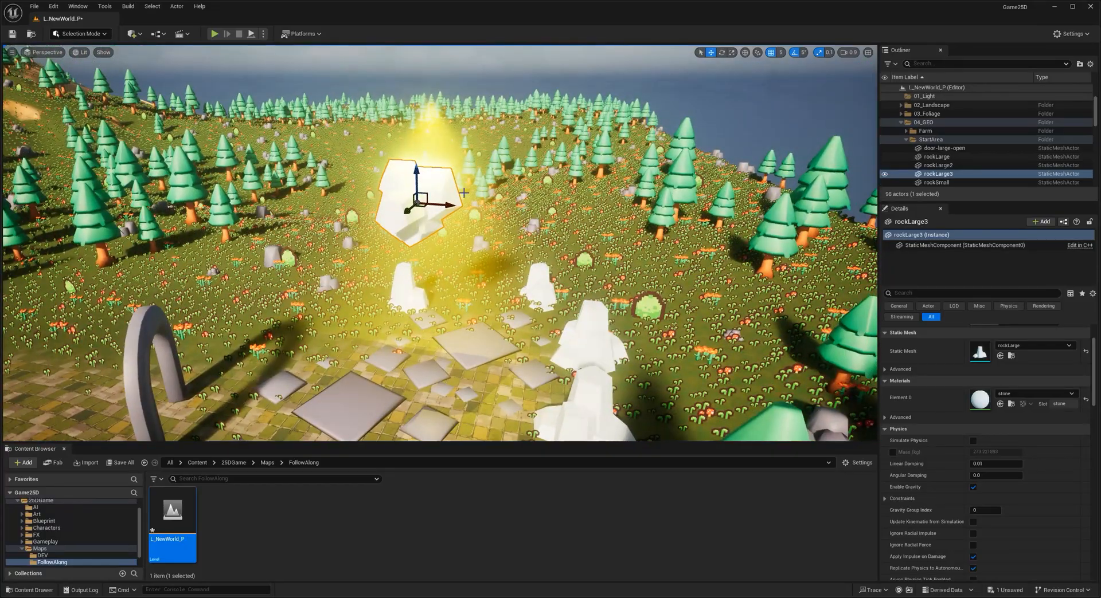
Delete the floating rock copy and the yellow spot light.
key("Delete")
right_click(439, 121)
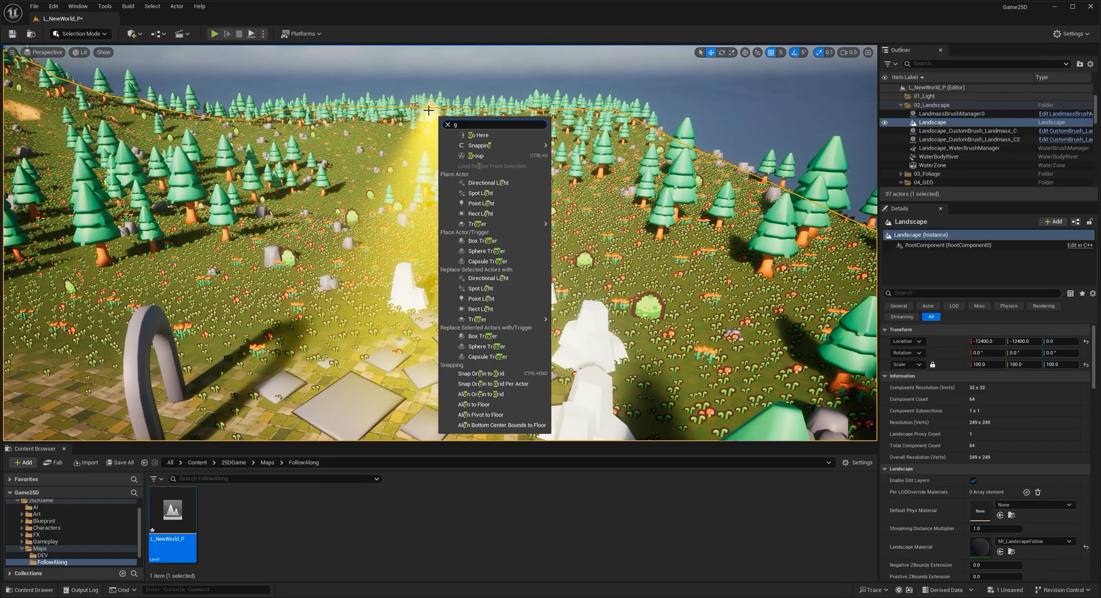
left_click(429, 104)
key("g")
left_click(431, 103)
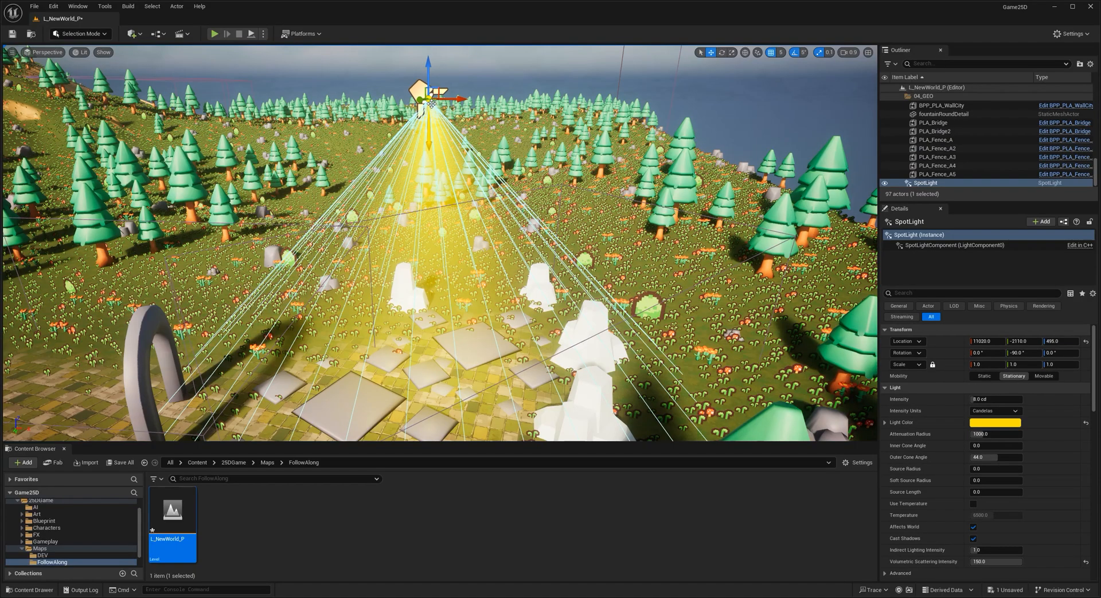
key("Delete")
Collapse the level's actor folders and expand only 01_Light.
right_click_drag(430, 104, 172, 138)
right_click_drag(355, 129, 408, 127)
scroll(946, 132, "up", 5)
left_click(895, 88)
left_click(895, 87)
left_click(917, 97)
left_click(901, 96)
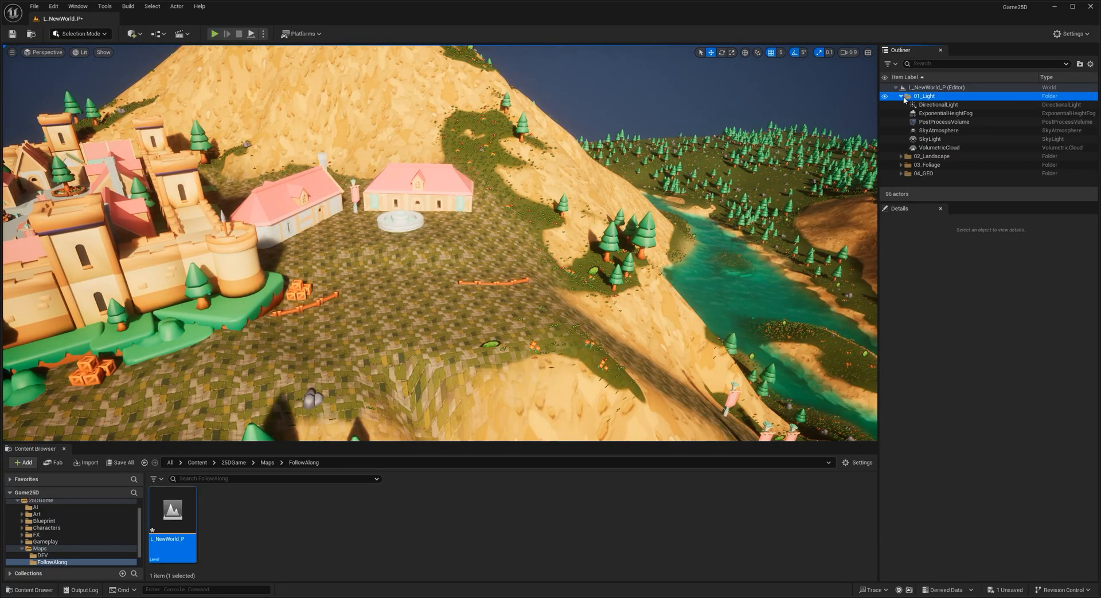
Select the DirectionalLight and limit its details to only the modified properties.
left_click(933, 106)
scroll(938, 431, "down", 2)
scroll(937, 431, "up", 2)
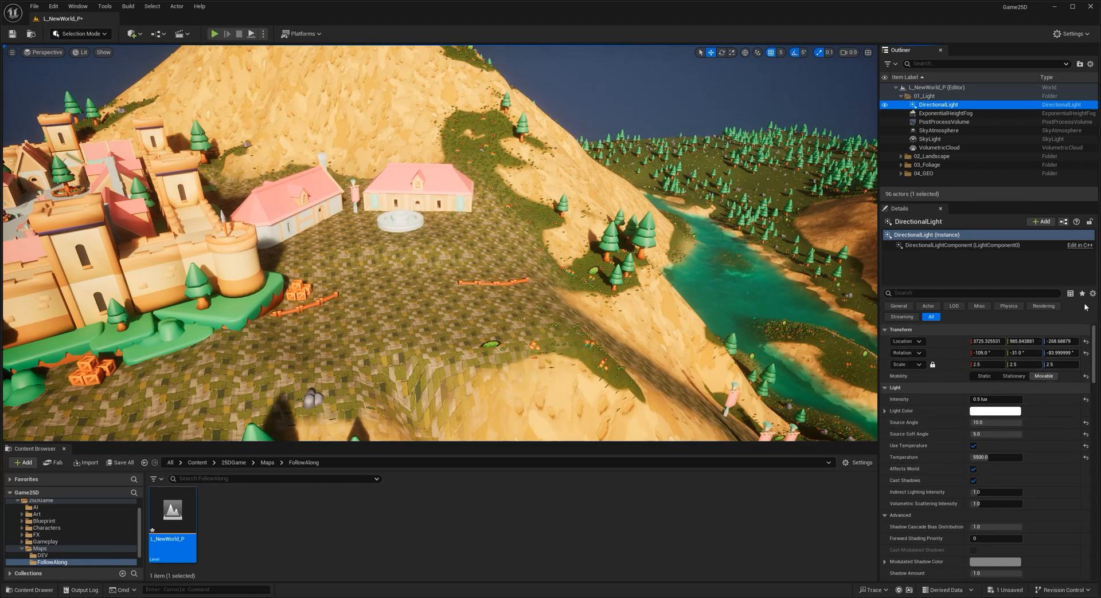
left_click(1092, 294)
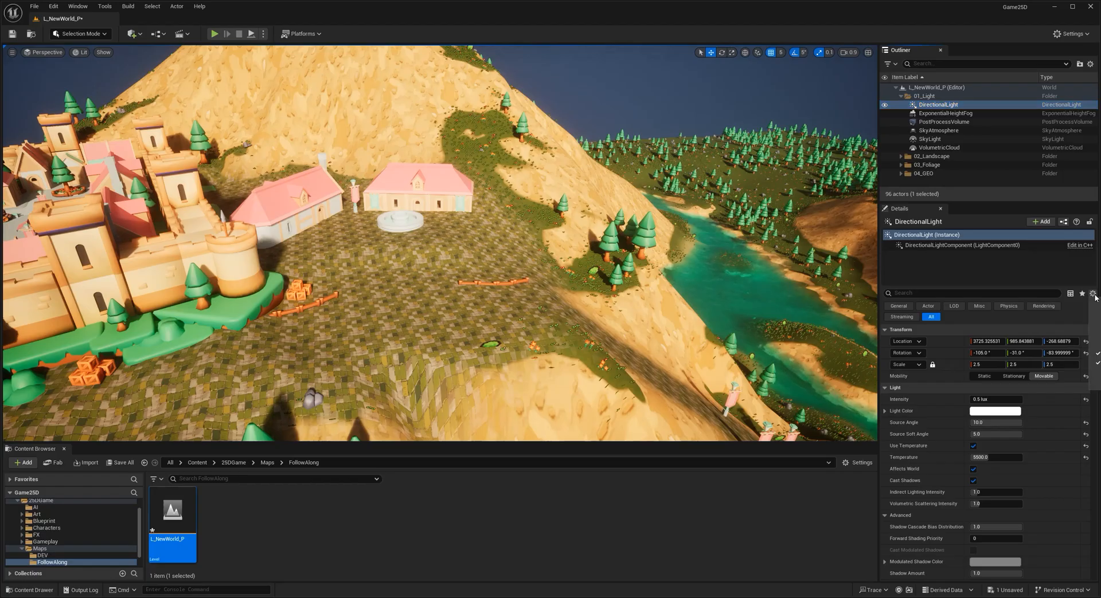
left_click(1097, 308)
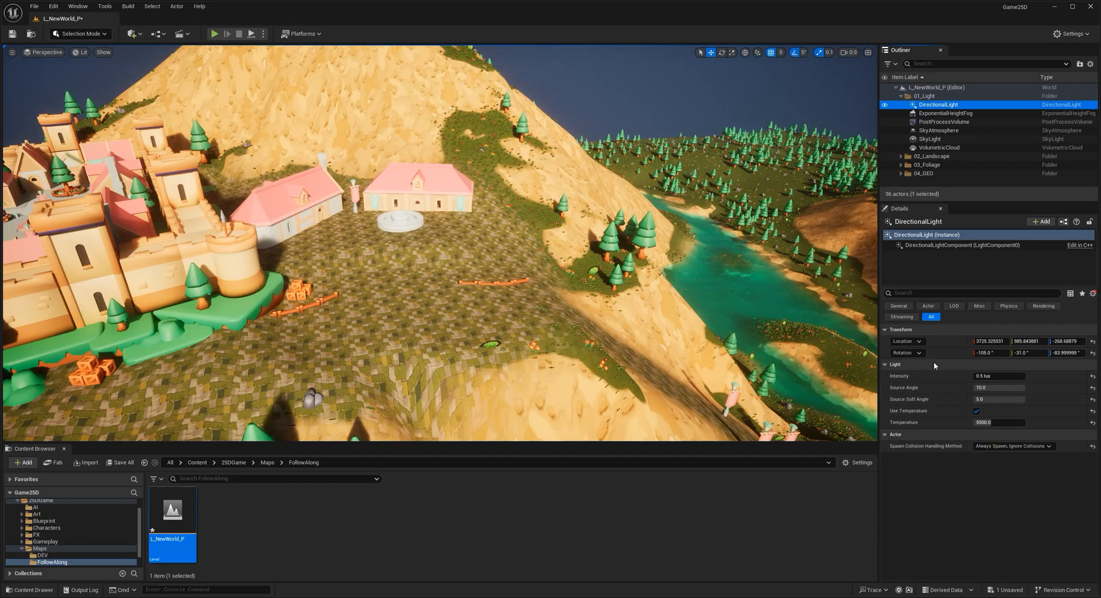
Toggle the directional light's Use Temperature off and on repeatedly to compare the scene, viewing the whole valley, and leave it enabled.
left_click(976, 411)
left_click(977, 412)
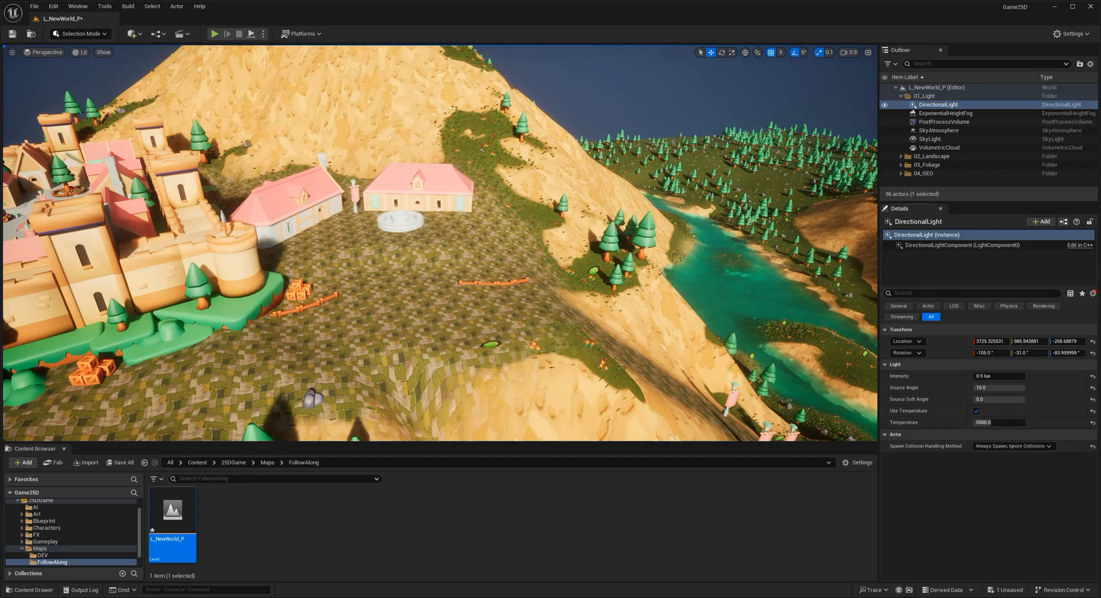
key("a")
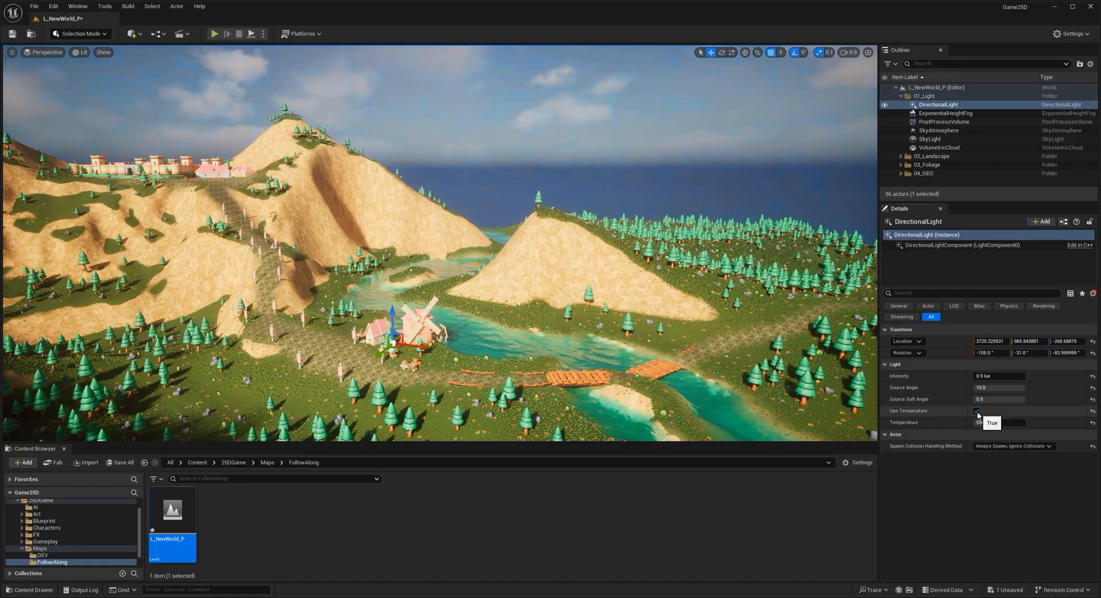
left_click(977, 412)
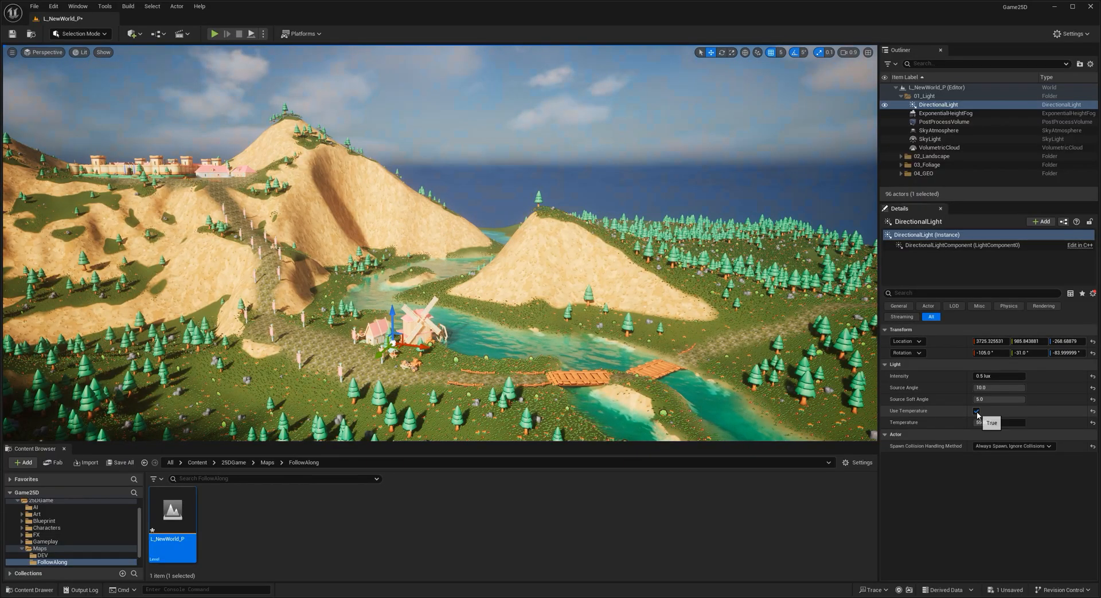
left_click(977, 412)
left_click(977, 412)
left_click(976, 413)
left_click(977, 412)
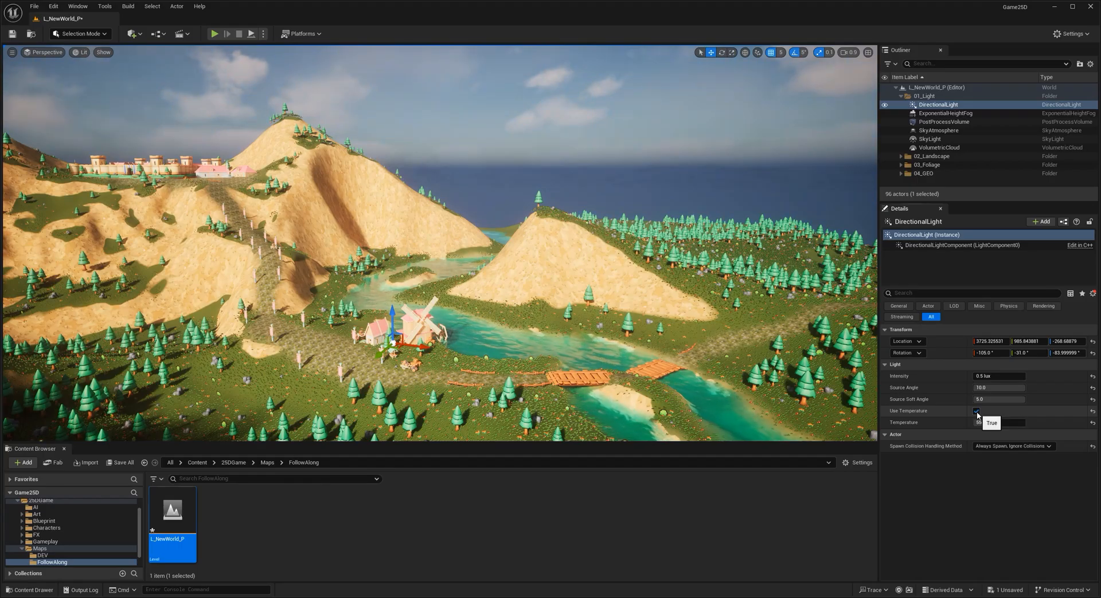
Set the directional light's Temperature to 6000, compare it with Use Temperature off and on, and show all its properties again.
left_click(987, 423)
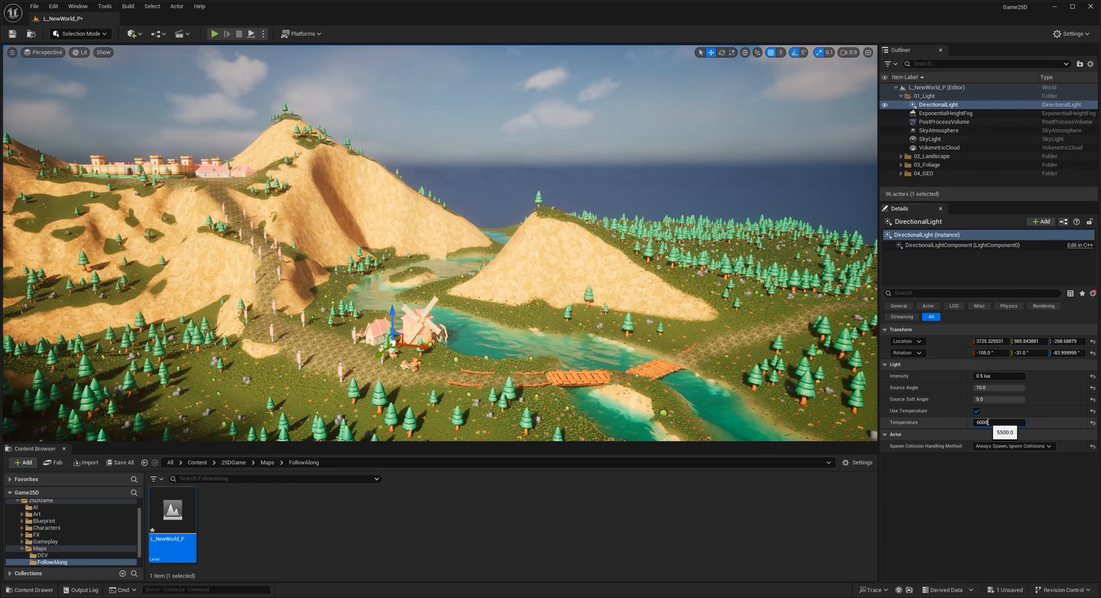
left_click(977, 414)
left_click(978, 413)
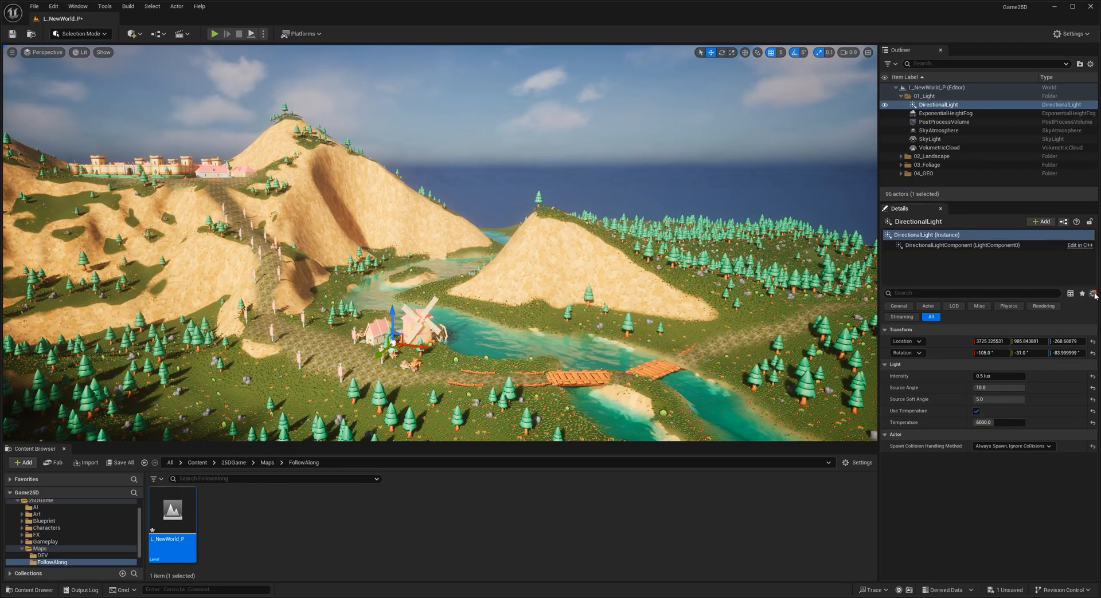
left_click(1092, 294)
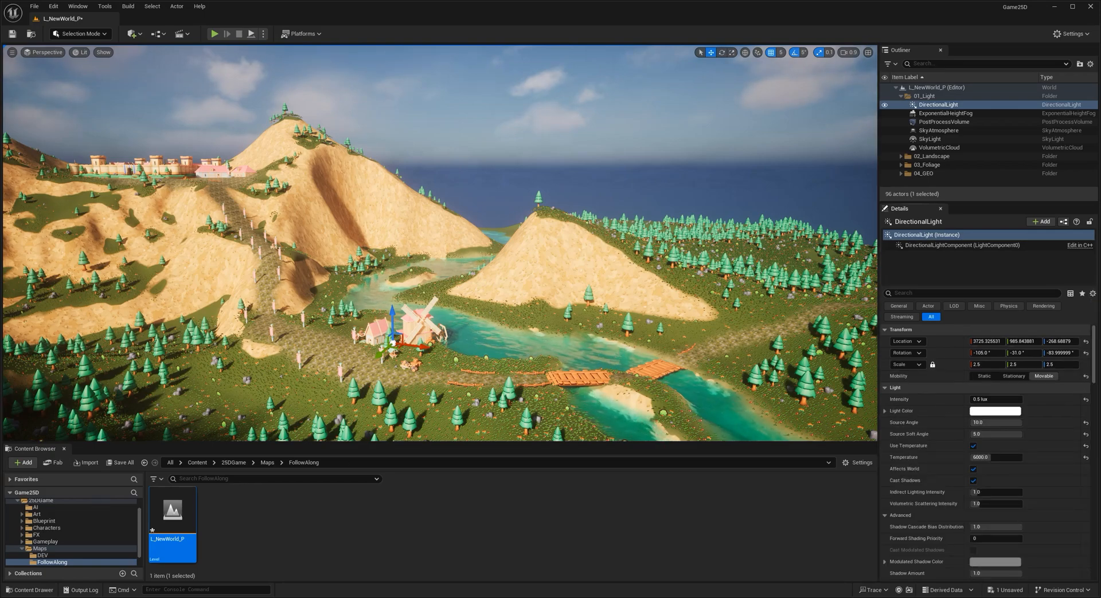
Duplicate a street lamp from the hillside path further uphill and arrange the copies along both edges of the path.
key("w")
mouse_move(382, 369)
right_mouse_down()
mouse_move(344, 344)
mouse_move(382, 370)
right_mouse_up()
left_click(342, 246)
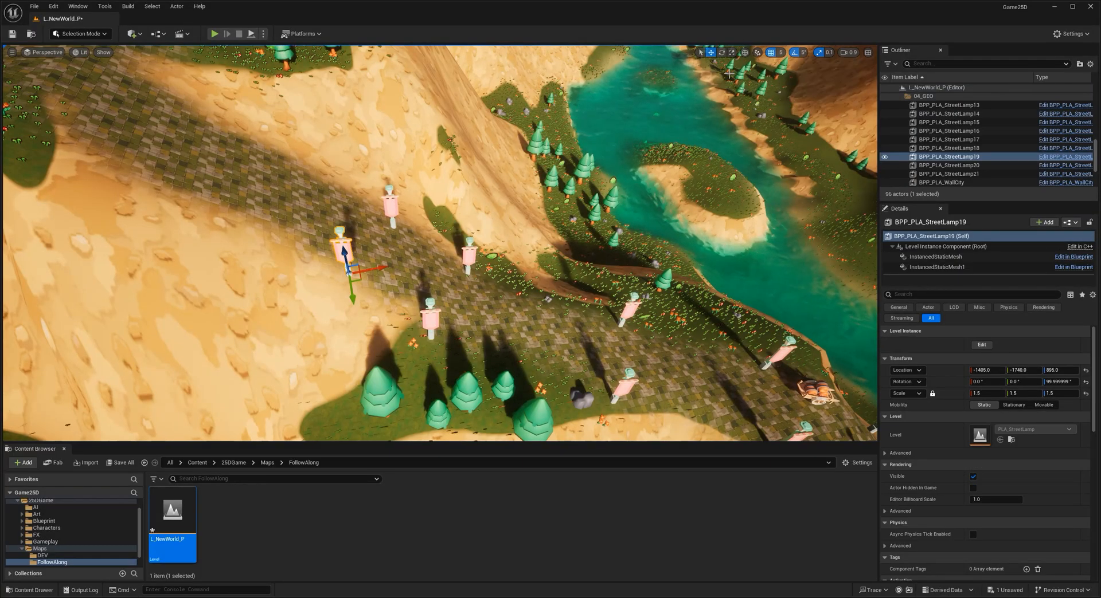
left_click_drag(357, 277, 104, 88, "alt")
right_click_drag(103, 89, 43, 56)
right_click_drag(267, 203, 291, 194)
left_click_drag(350, 241, 287, 173)
left_click_drag(277, 212, 418, 288, "alt")
left_click_drag(431, 250, 431, 257)
right_click_drag(425, 287, 442, 308)
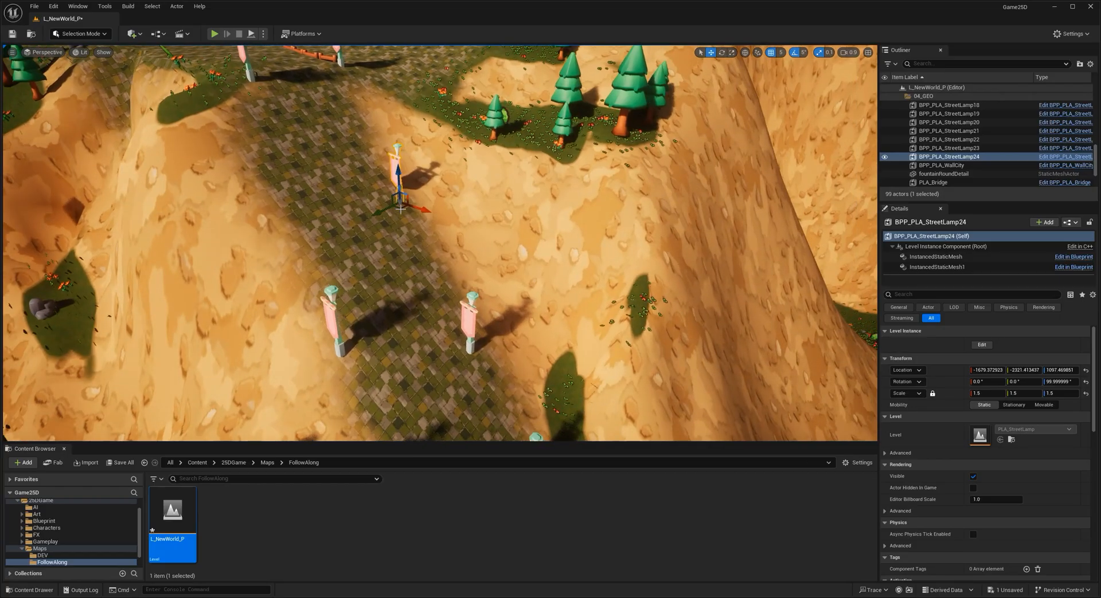
Shift the uppermost new street lamp along the path's edge, raise it to about Z 1122, and duplicate it to the opposite edge.
left_click_drag(382, 210, 387, 208)
right_click_drag(387, 208, 381, 207)
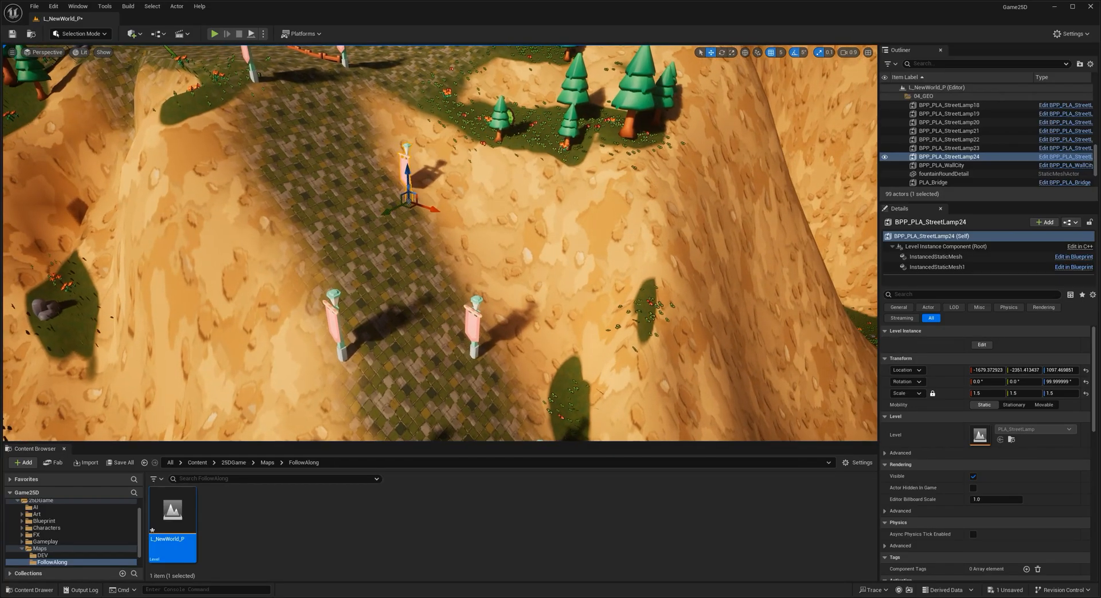
left_click_drag(405, 182, 407, 174)
left_click(420, 250)
left_click(405, 165)
left_click_drag(386, 205, 300, 216, "alt")
right_click_drag(313, 237, 330, 286)
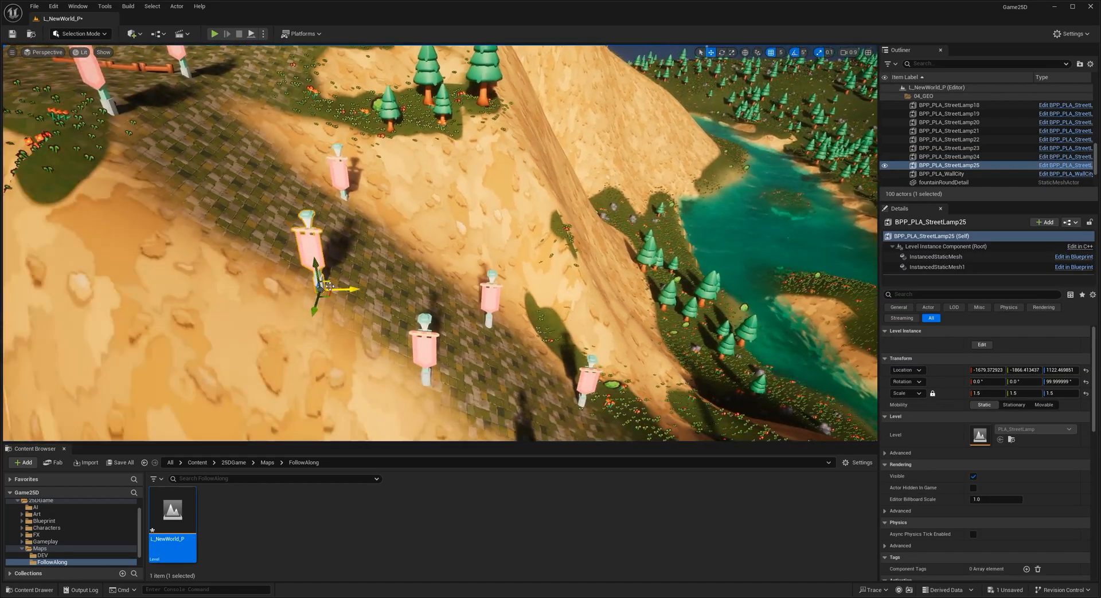
key("Escape")
right_click_drag(325, 285, 479, 269)
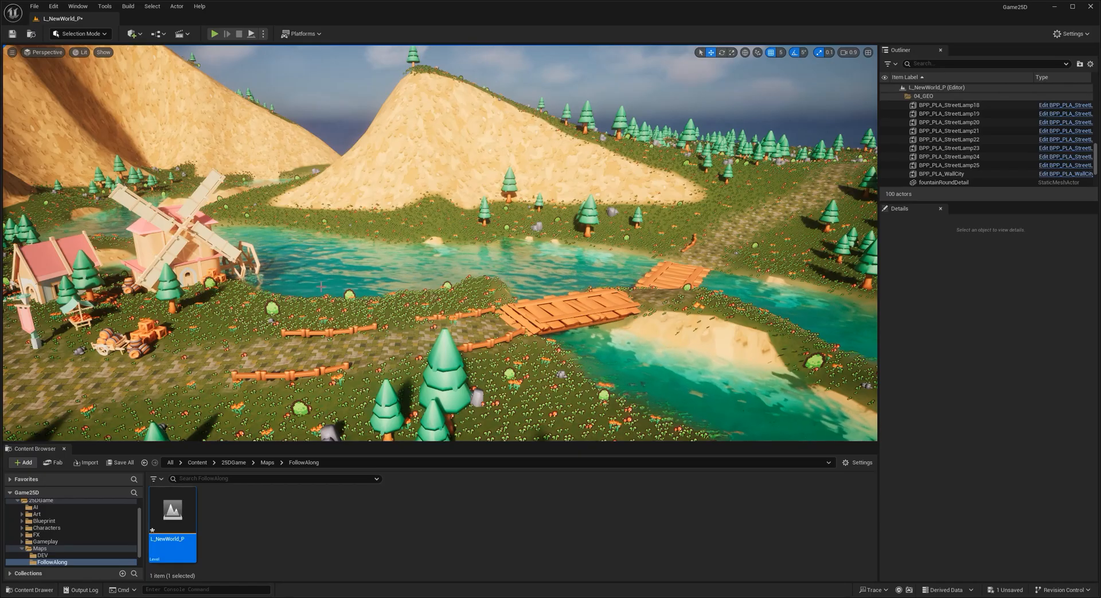
right_click_drag(329, 279, 300, 262)
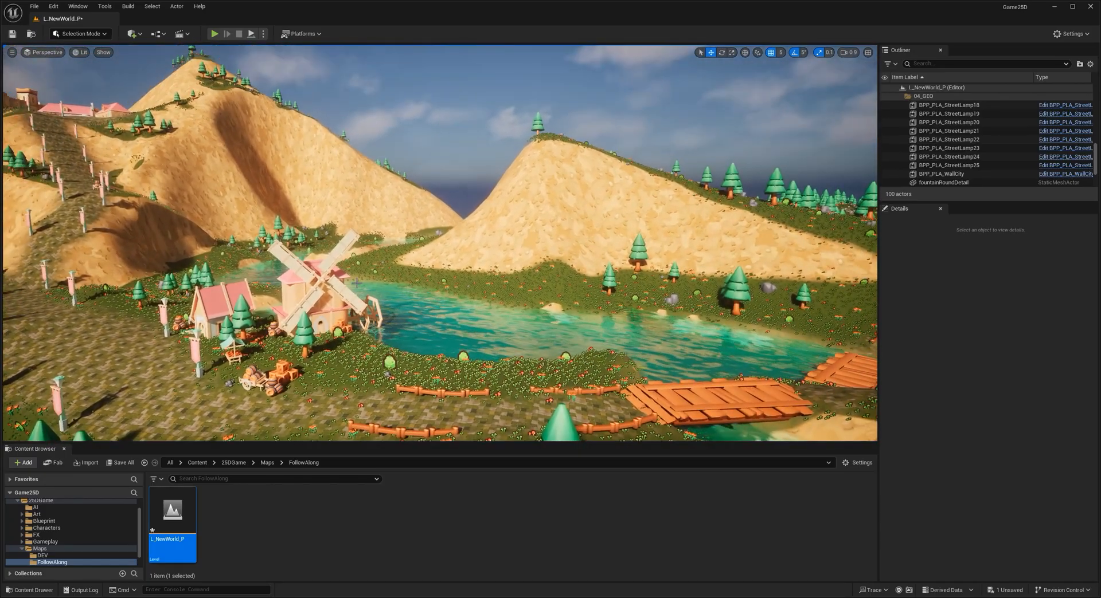